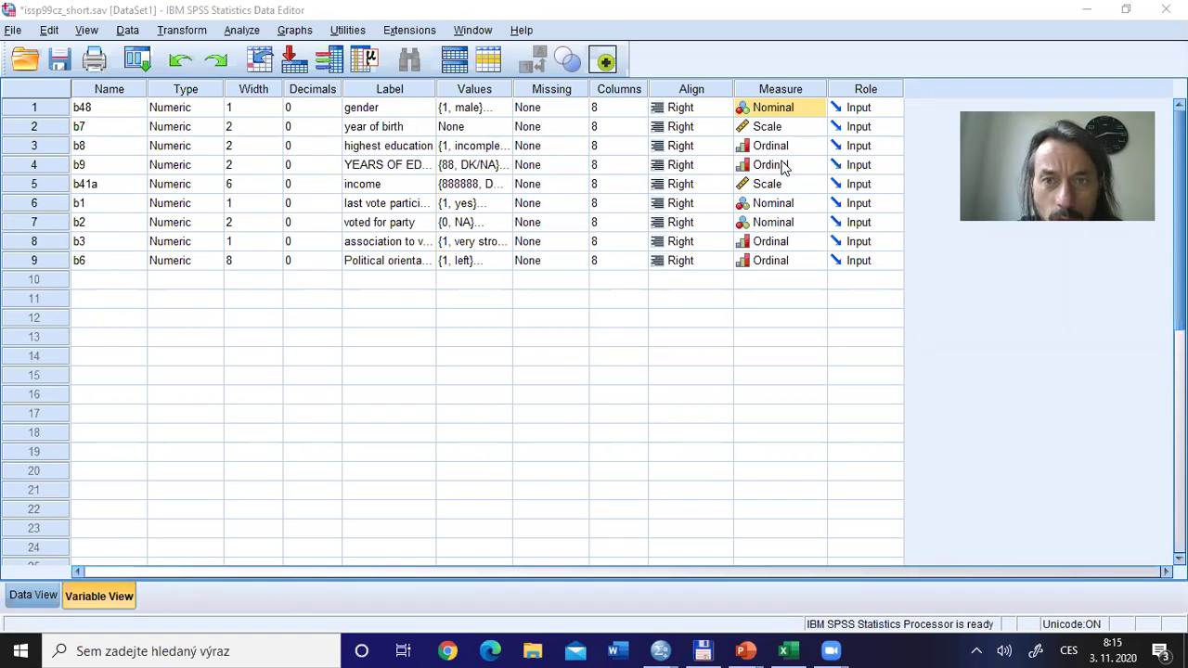
Set the measurement level of YEARS OF EDUCATION (b9) to Scale and display the case data
left_click(786, 167)
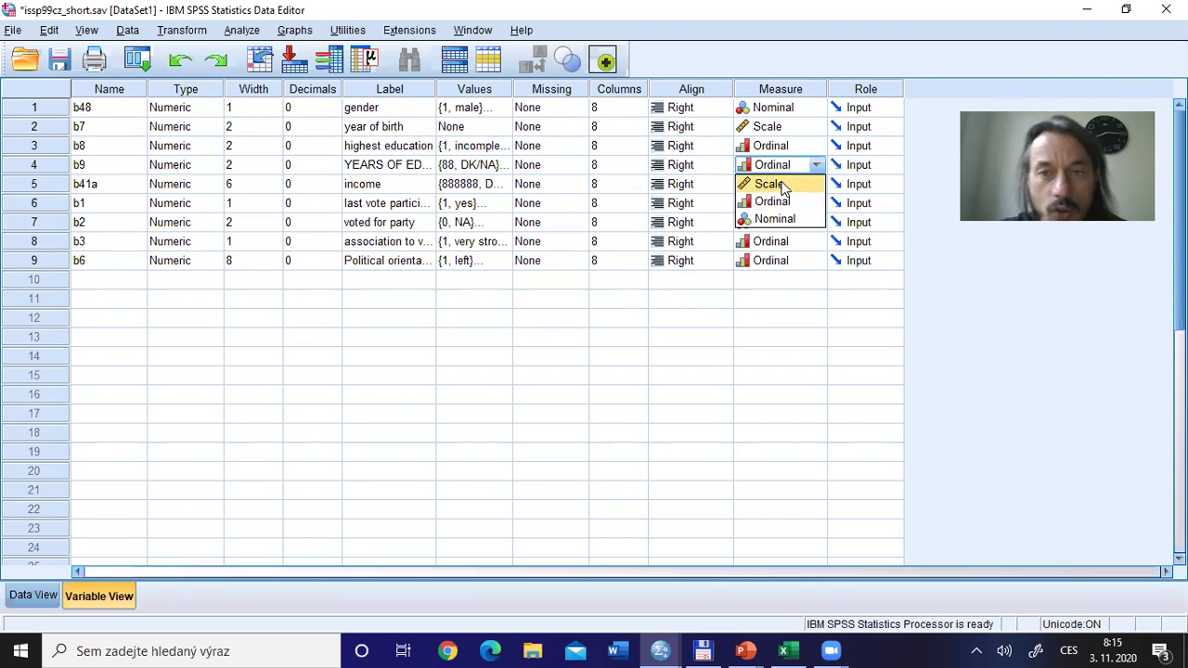
left_click(784, 185)
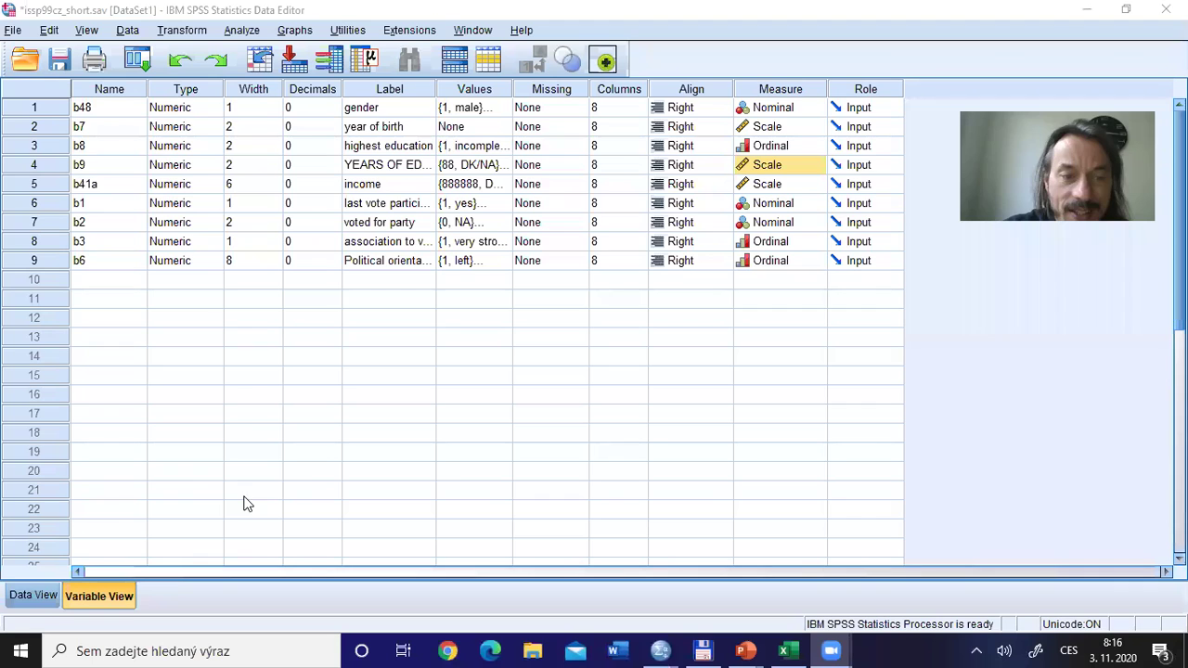
left_click(17, 595)
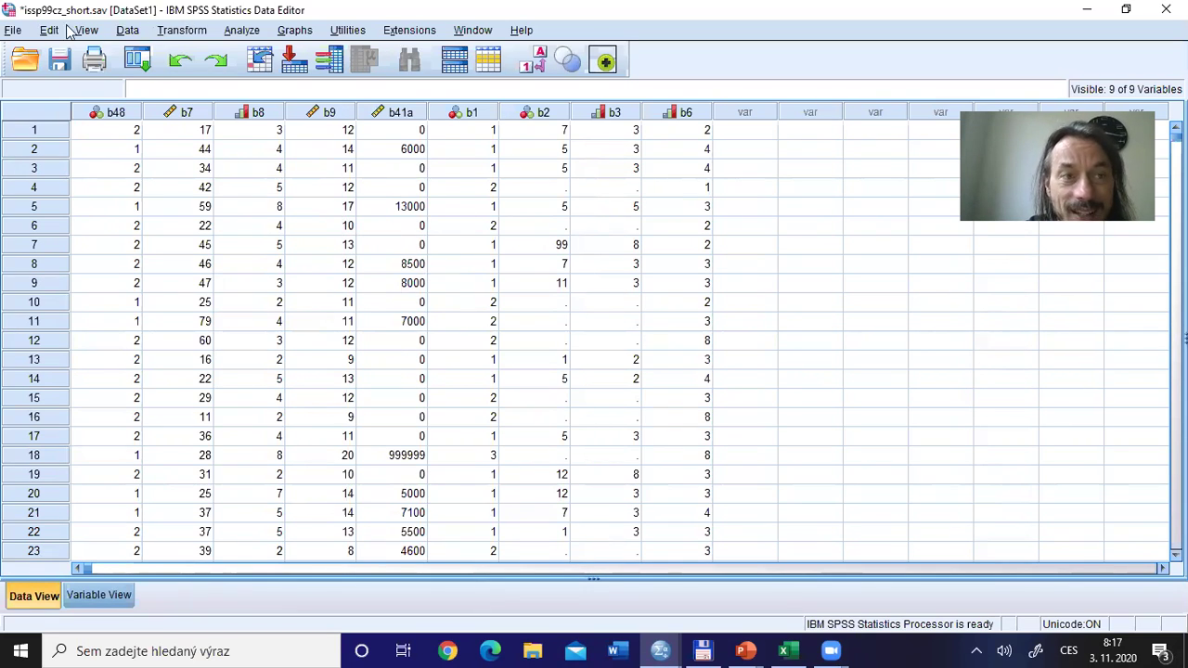
left_click(241, 31)
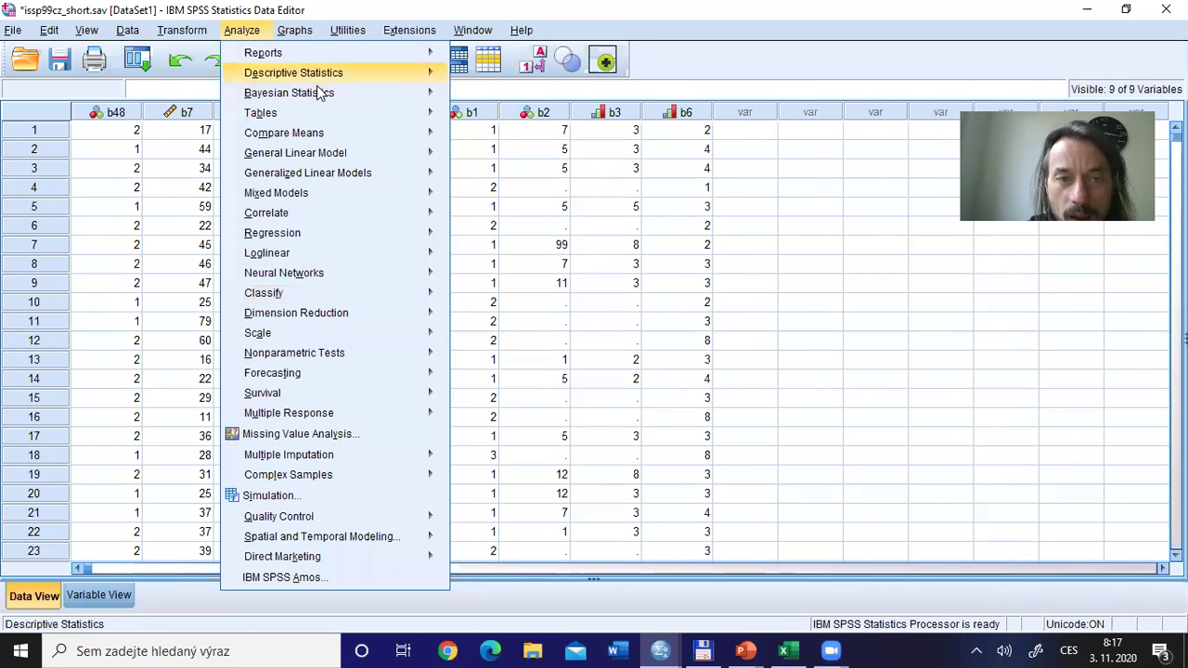
mouse_move(320, 239)
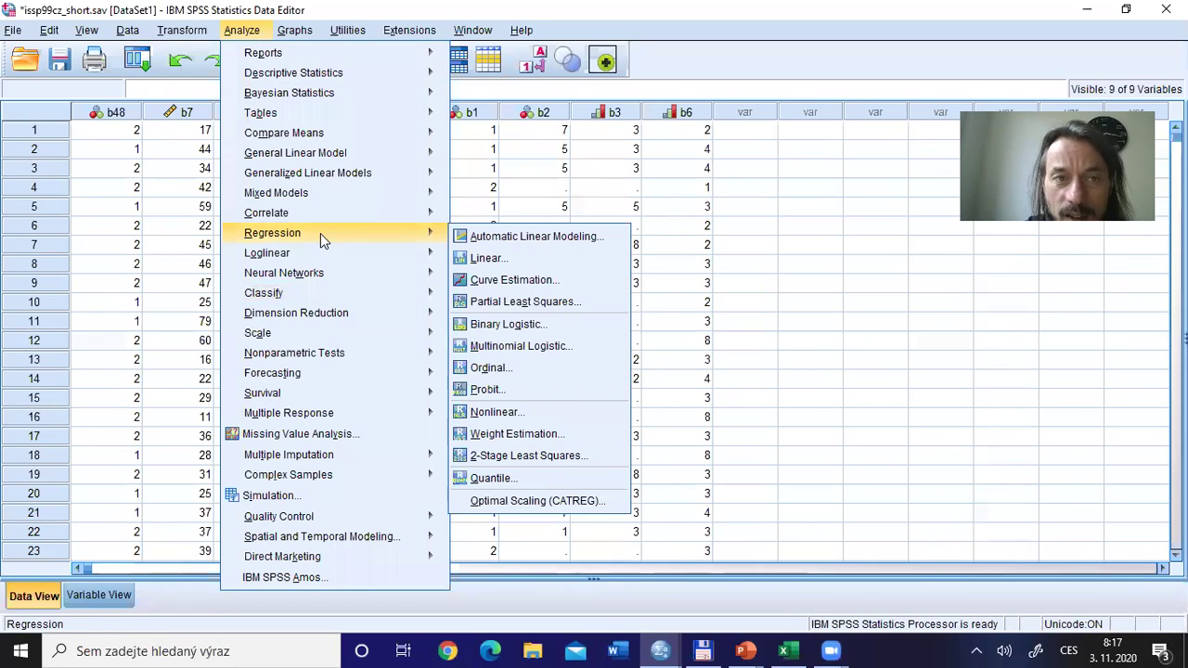
key("Escape")
key("Escape")
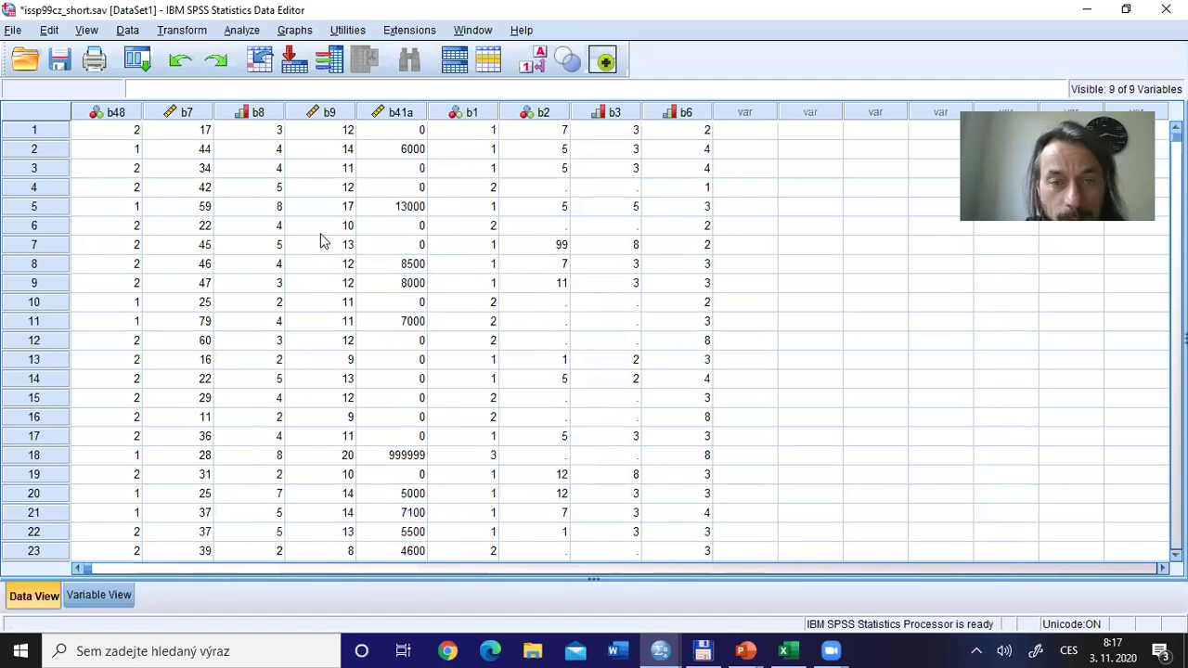
Advance the PowerPoint slide show to the Nominal vars slide and return to the SPSS data
key("alt+Tab")
key("alt+Tab")
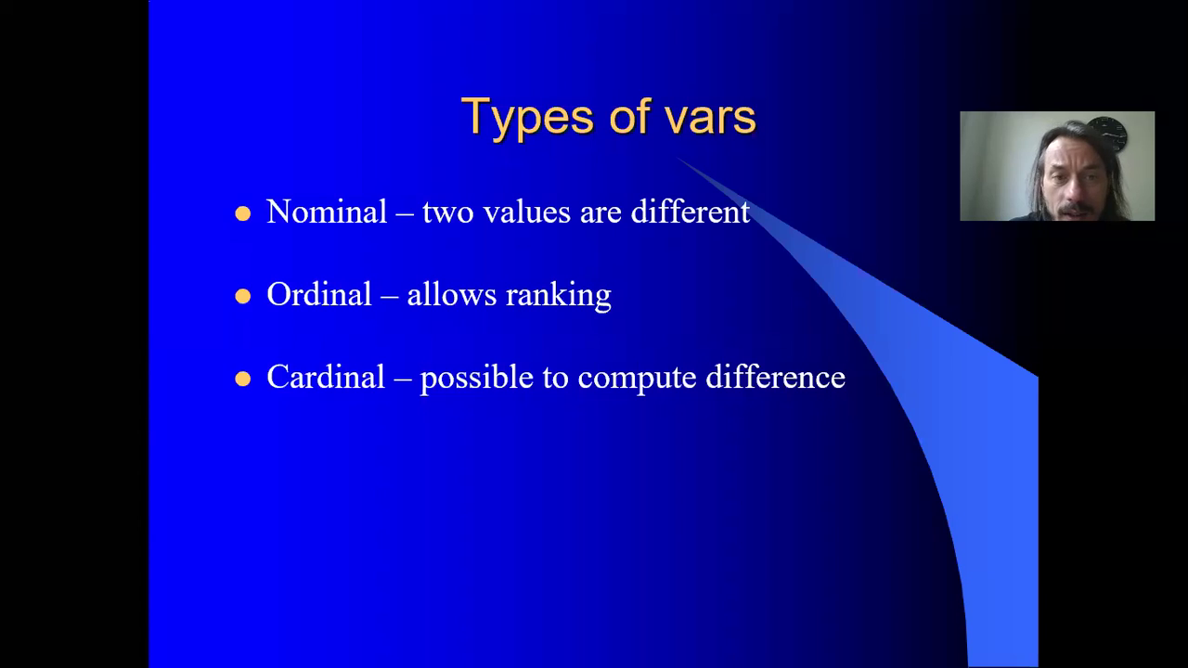
key("Right")
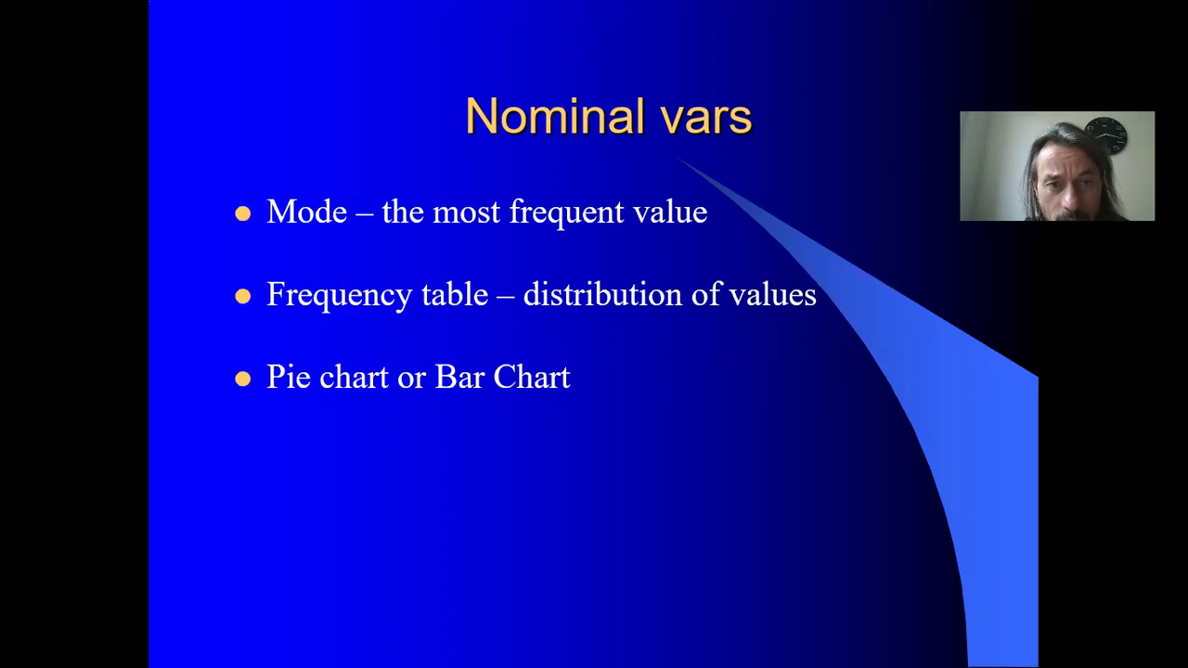
key("alt+Tab")
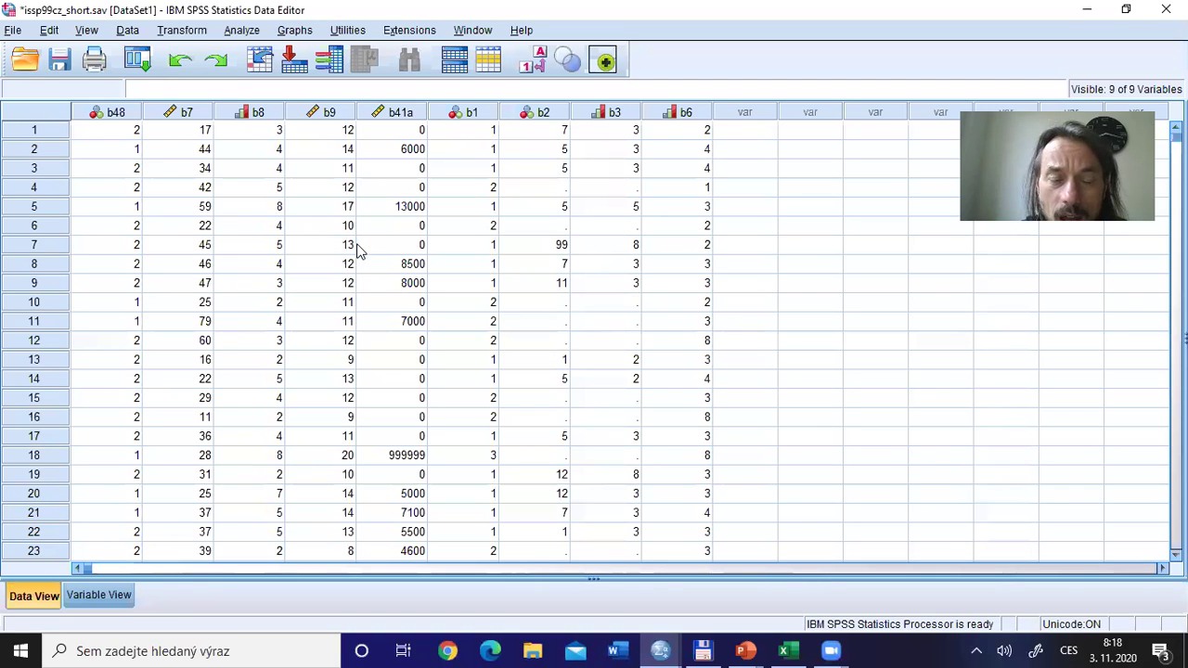
Set up a Frequencies analysis for gender (b48) with the display of frequency tables turned off
left_click(109, 112)
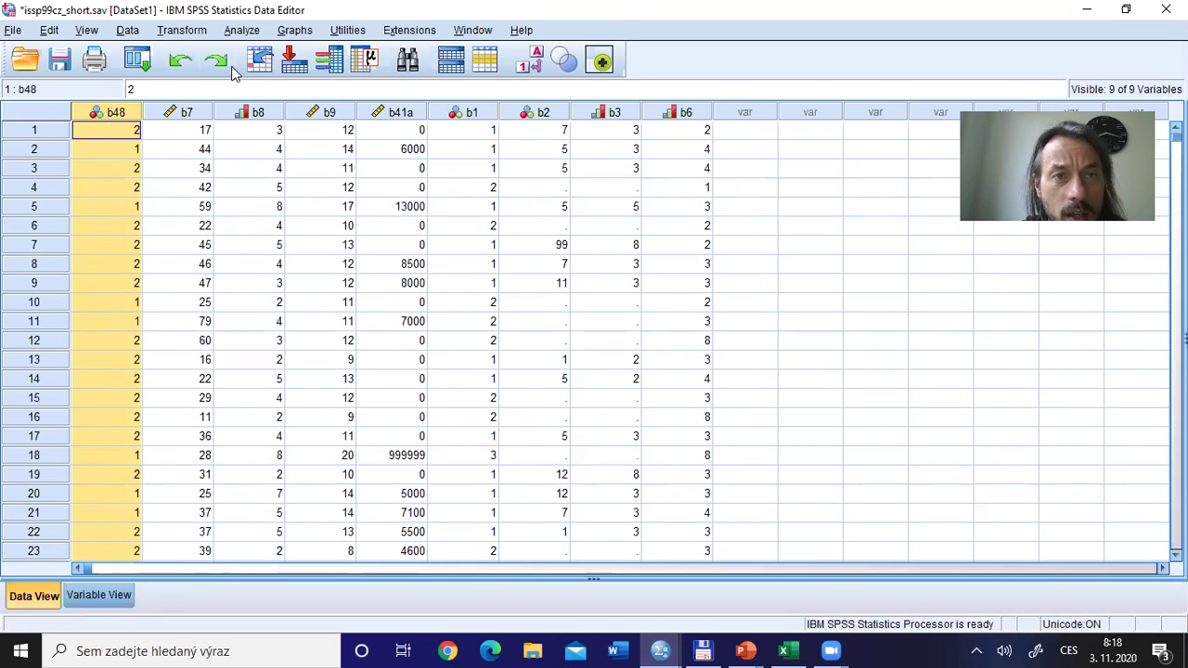
key("alt+a")
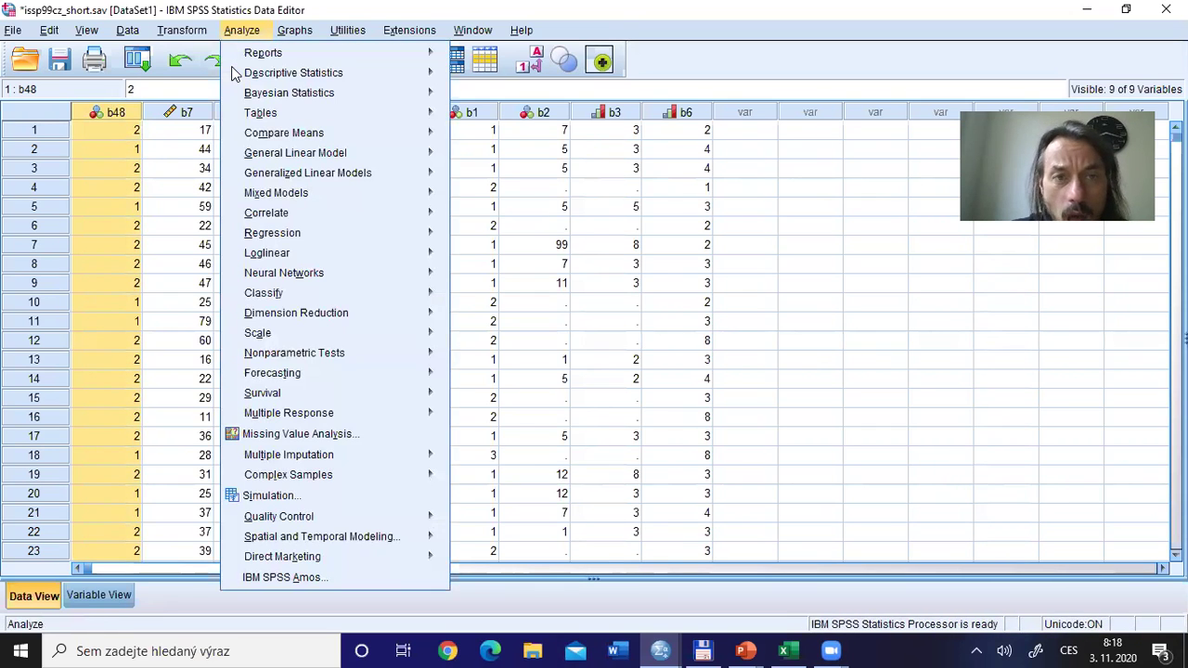
mouse_move(335, 75)
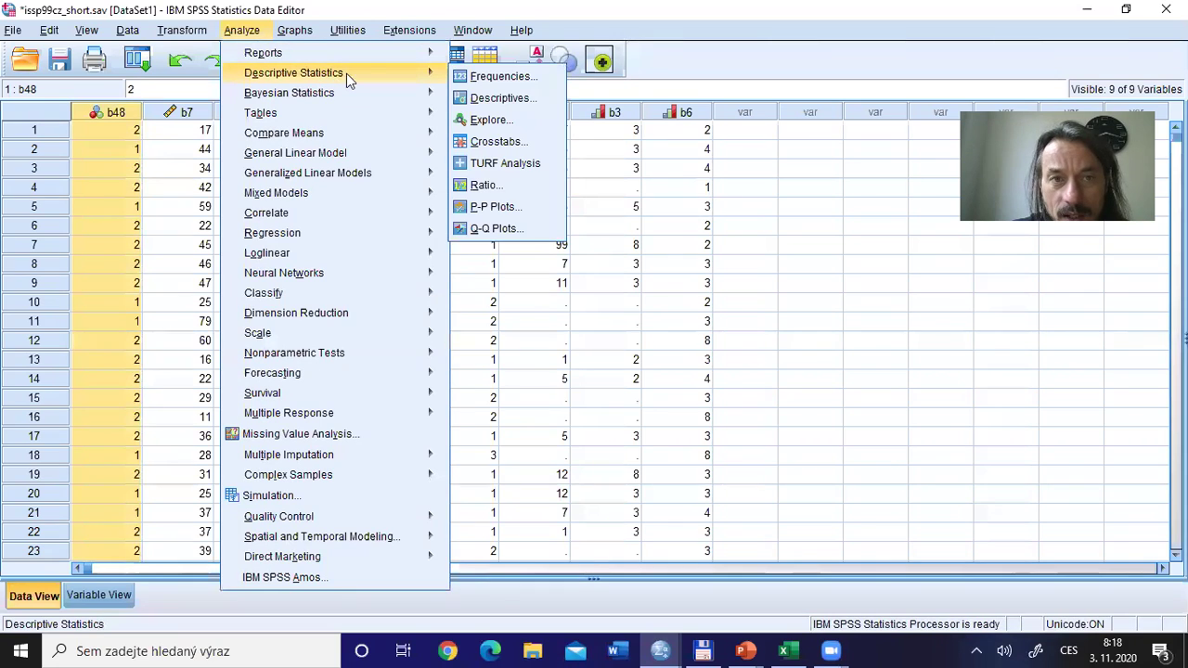
left_click(488, 78)
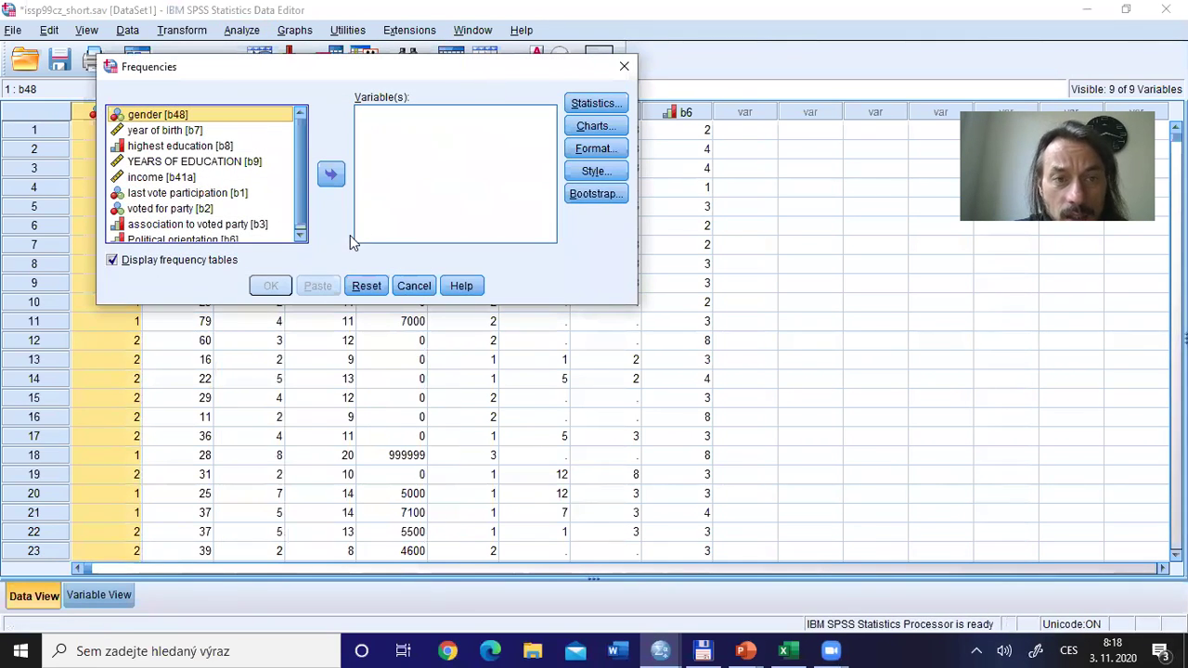
left_click(113, 262)
left_click(113, 261)
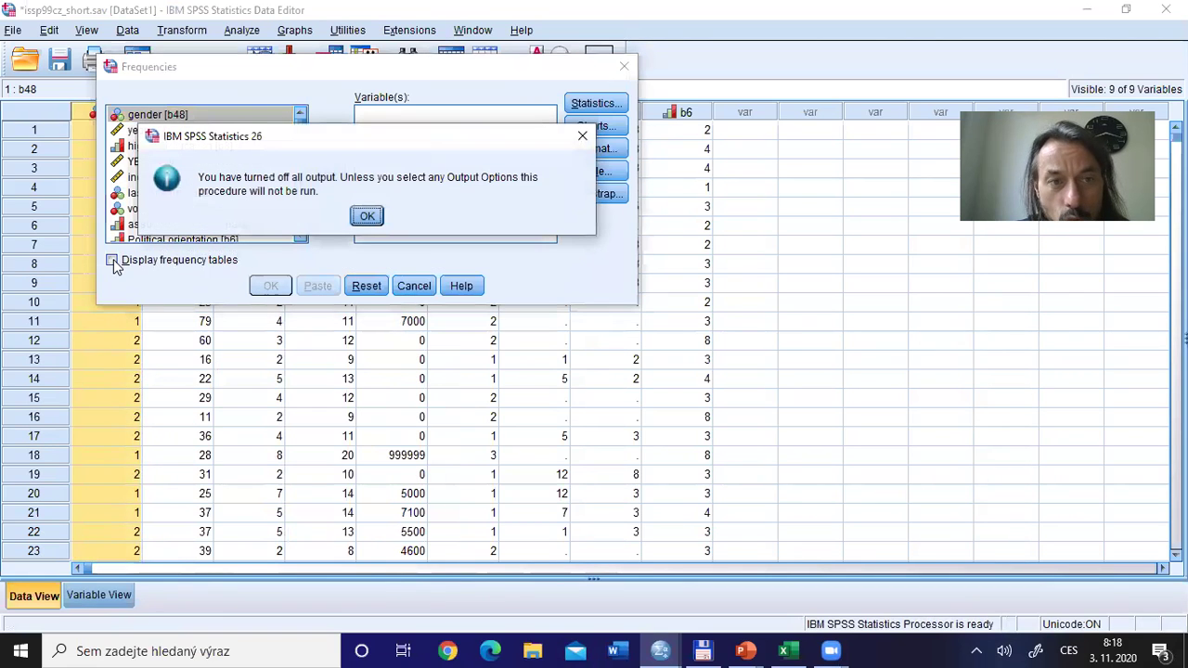
left_click(366, 217)
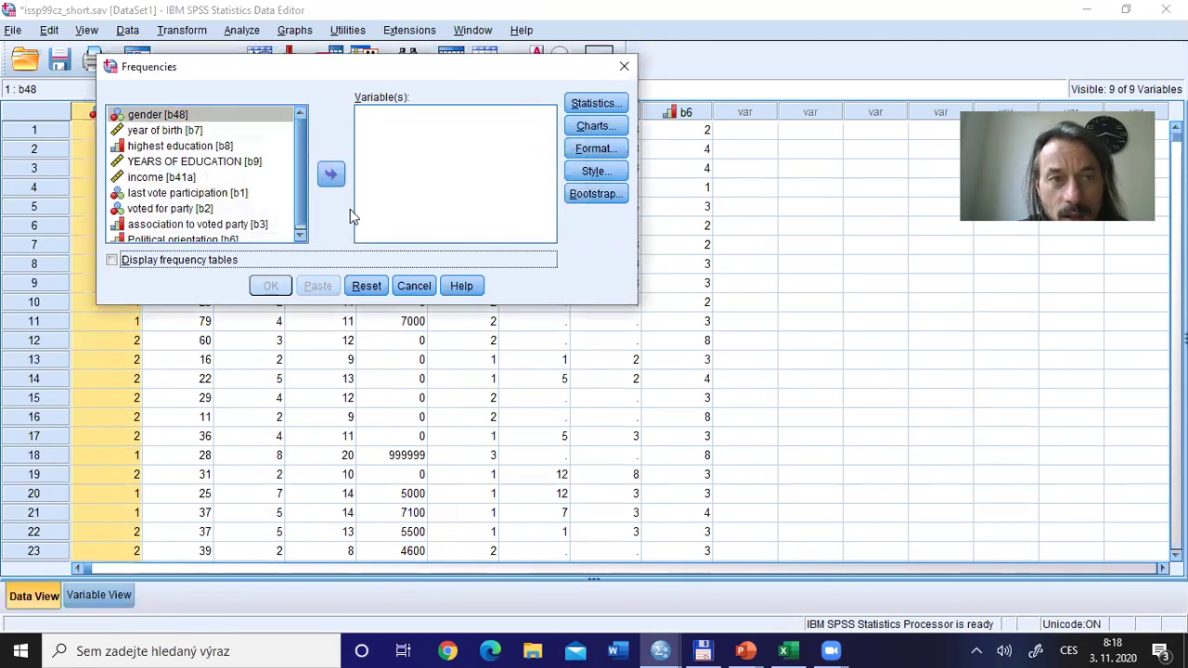
left_click(158, 116)
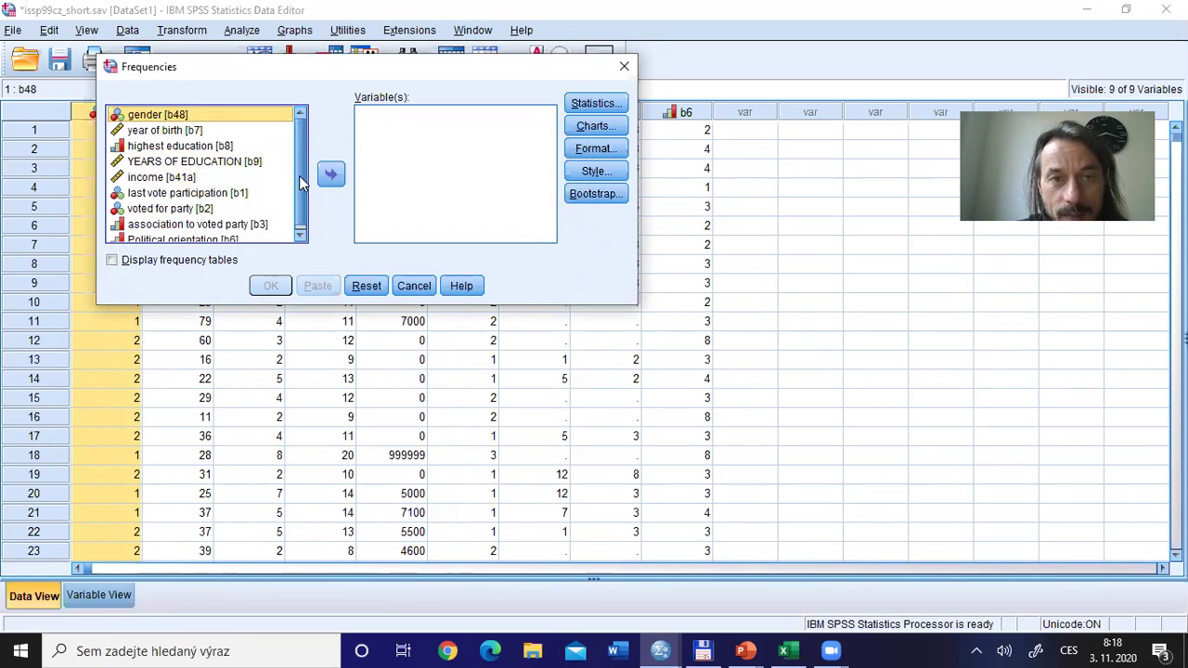
left_click(331, 175)
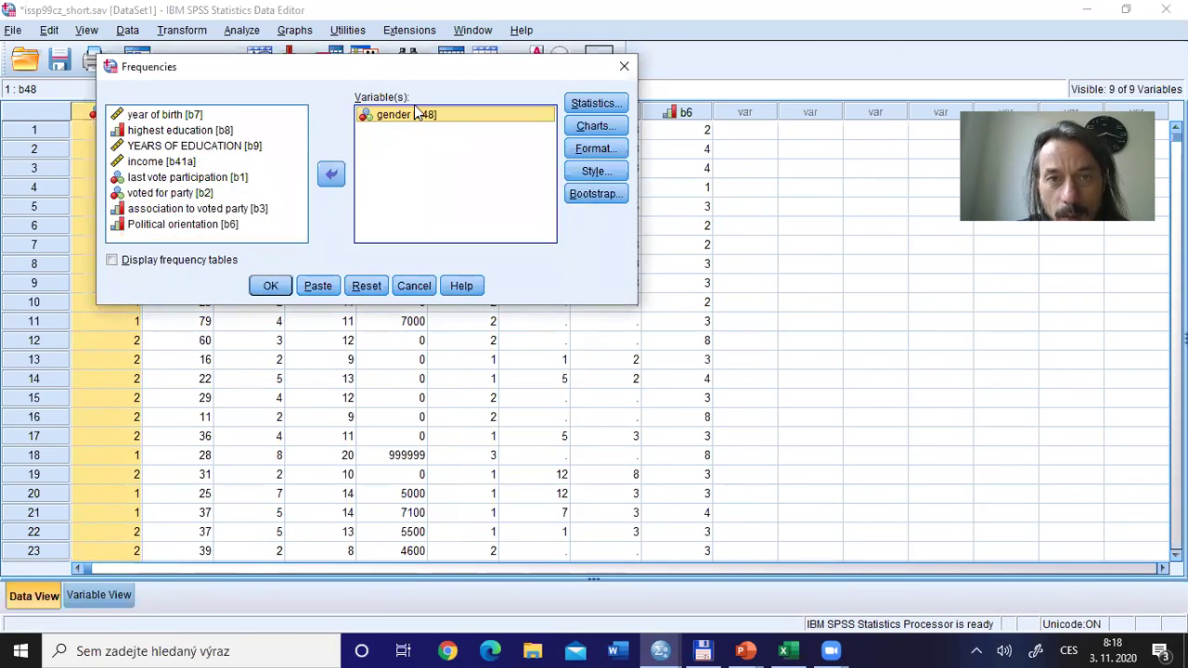
Request the Mode as the central tendency statistic for gender and run the Frequencies analysis
left_click(598, 104)
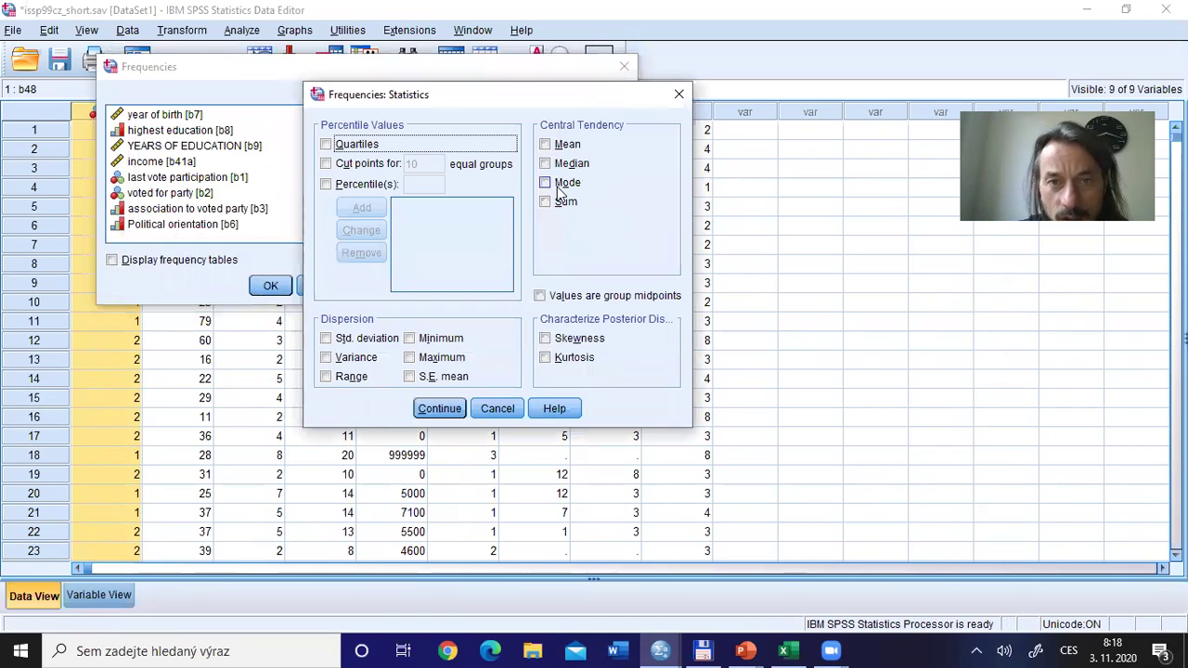
left_click(546, 184)
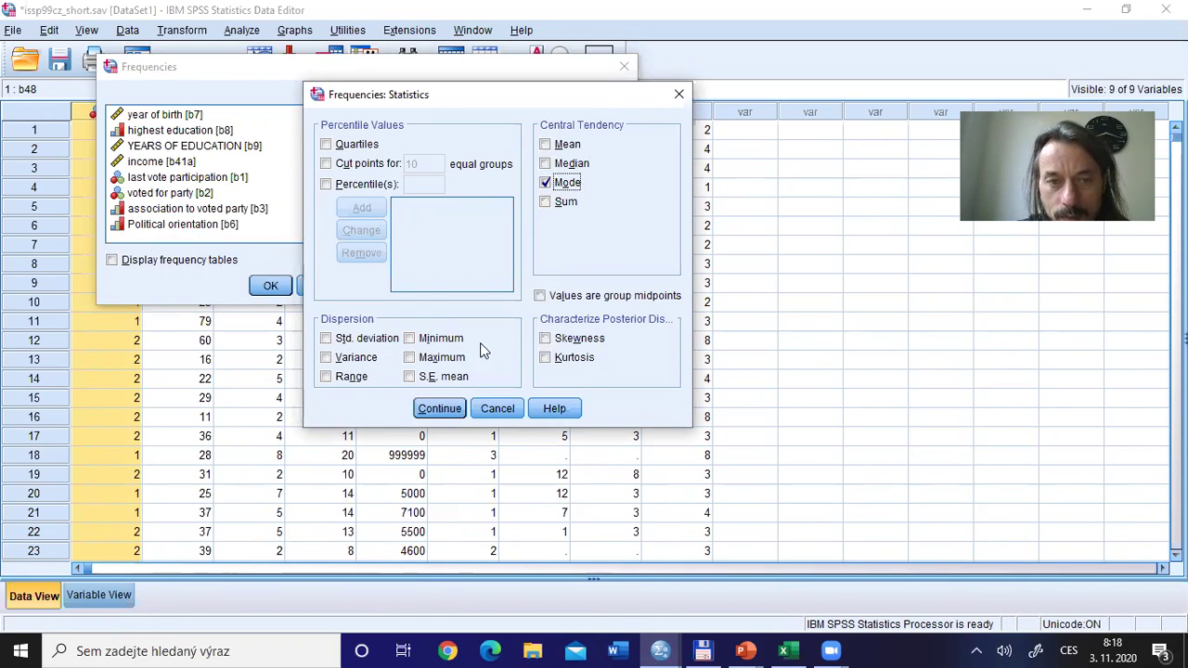
left_click(439, 409)
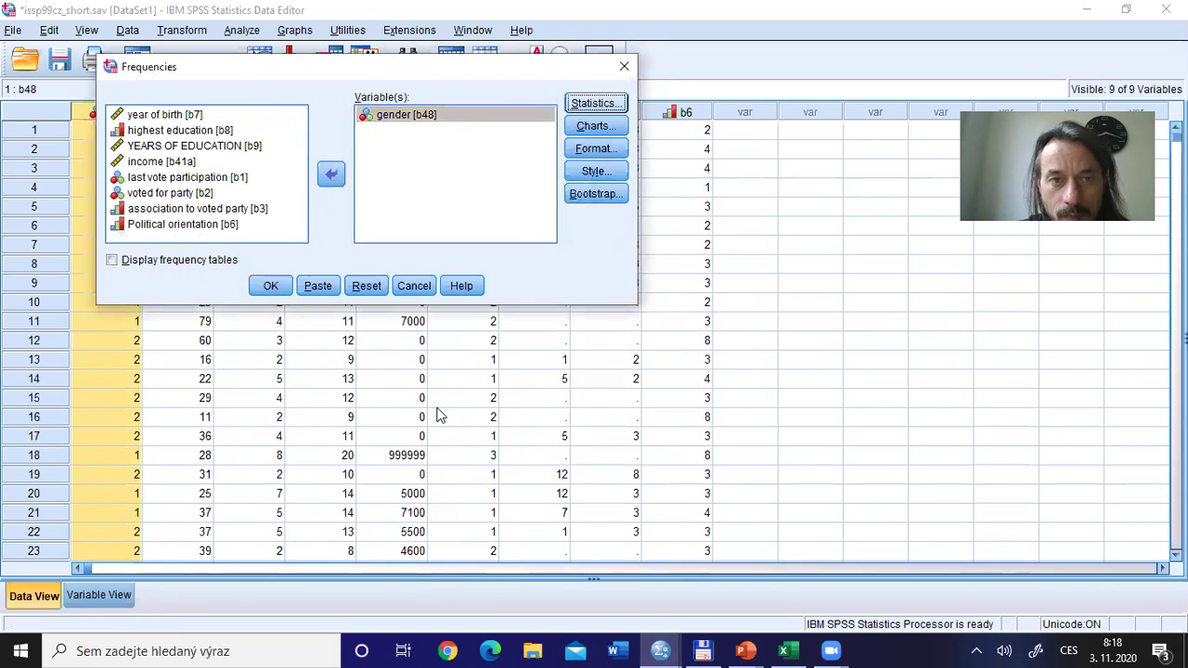
left_click(278, 294)
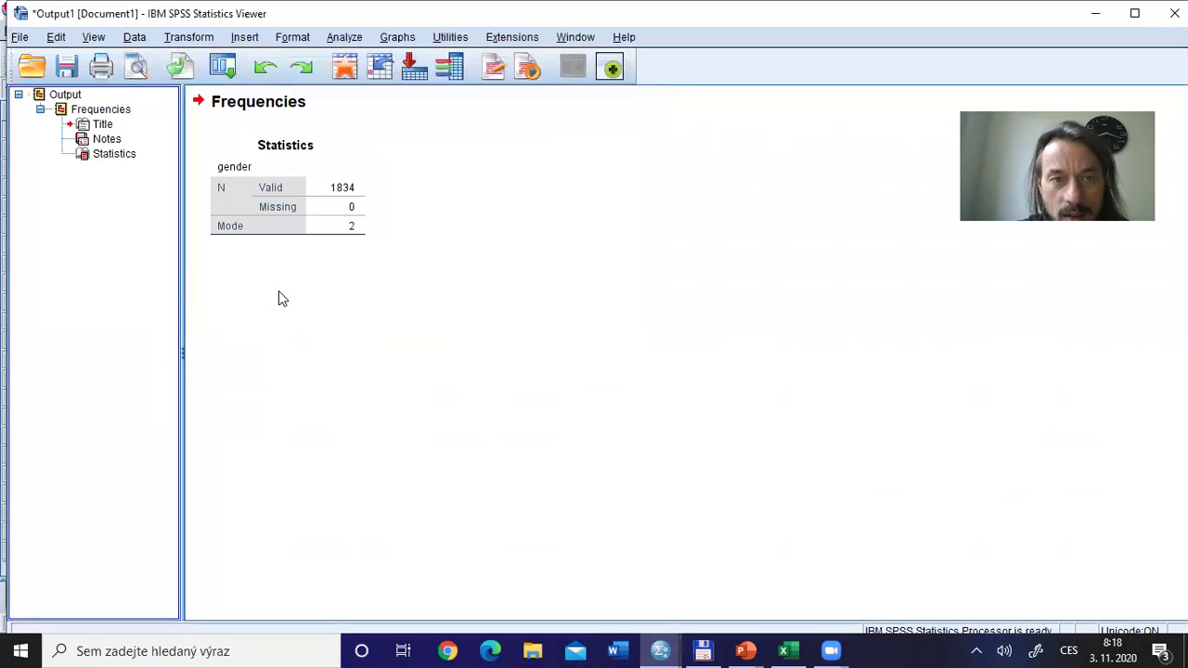
Look up the value labels of the gender variable to interpret the mode in the Statistics table
left_click(241, 232)
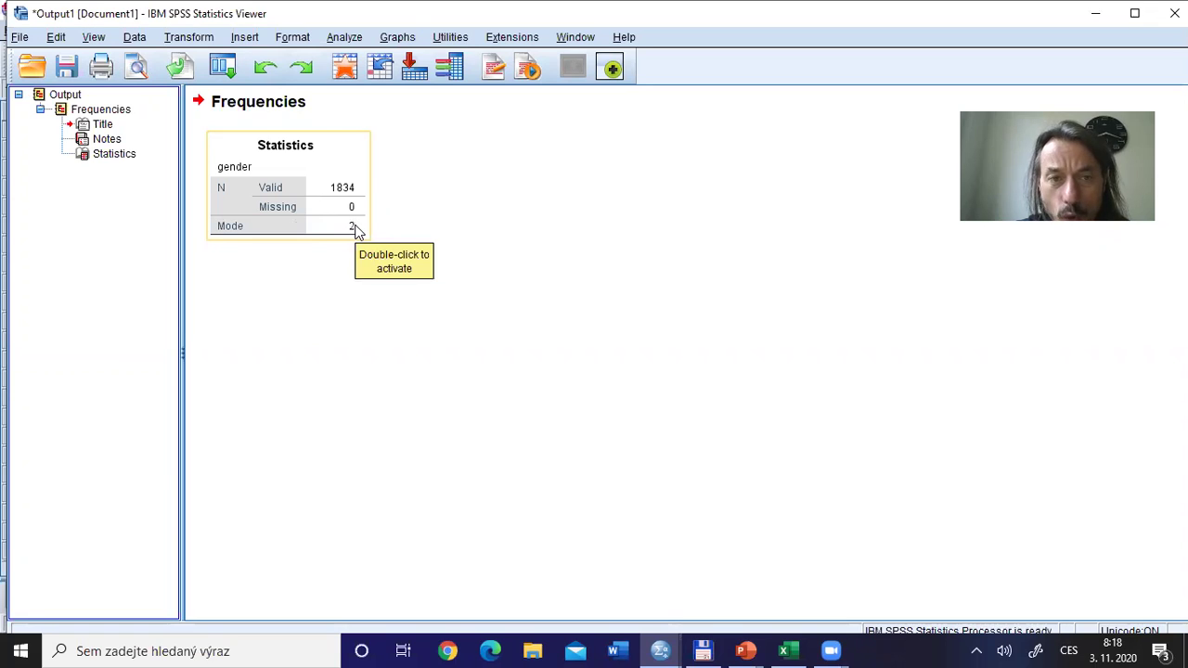
left_click(452, 67)
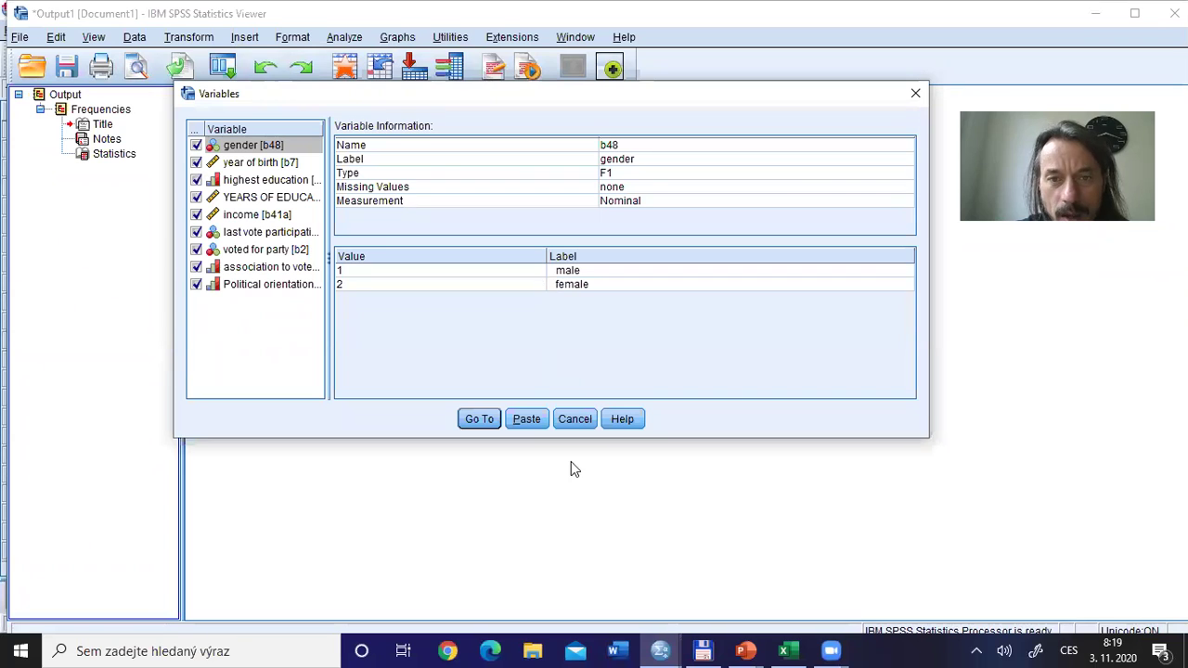
left_click(572, 420)
left_click(361, 233)
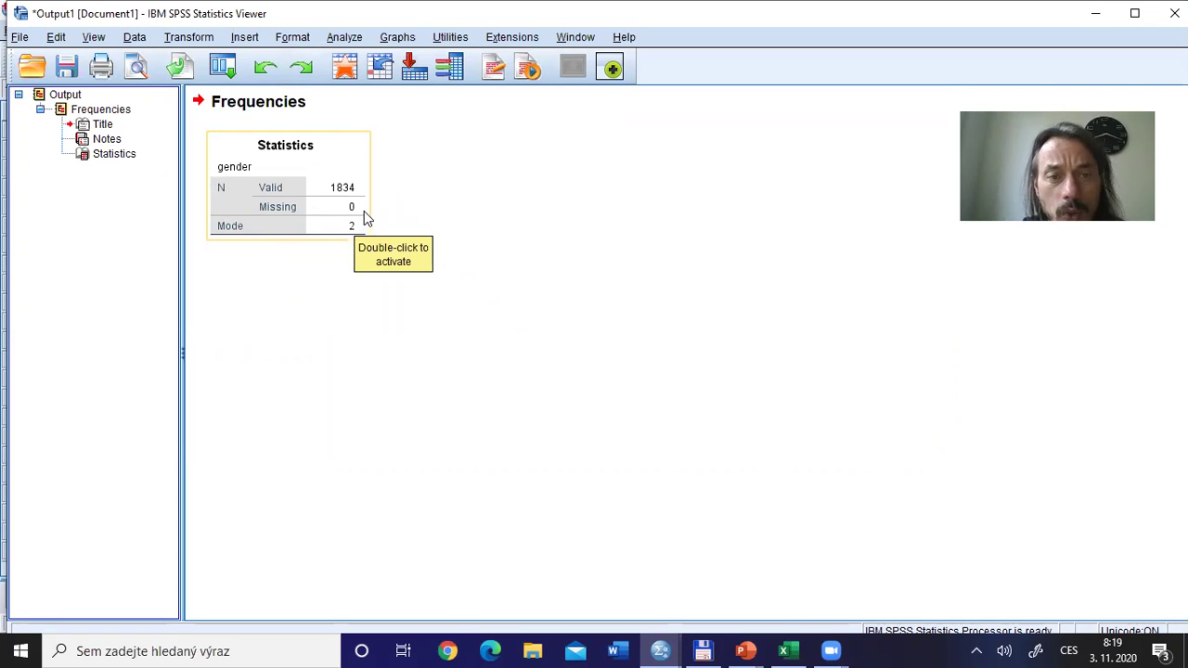
Review the Nominal vars slide in PowerPoint again and go back to the SPSS data set
key("alt+Tab")
key("alt+Tab")
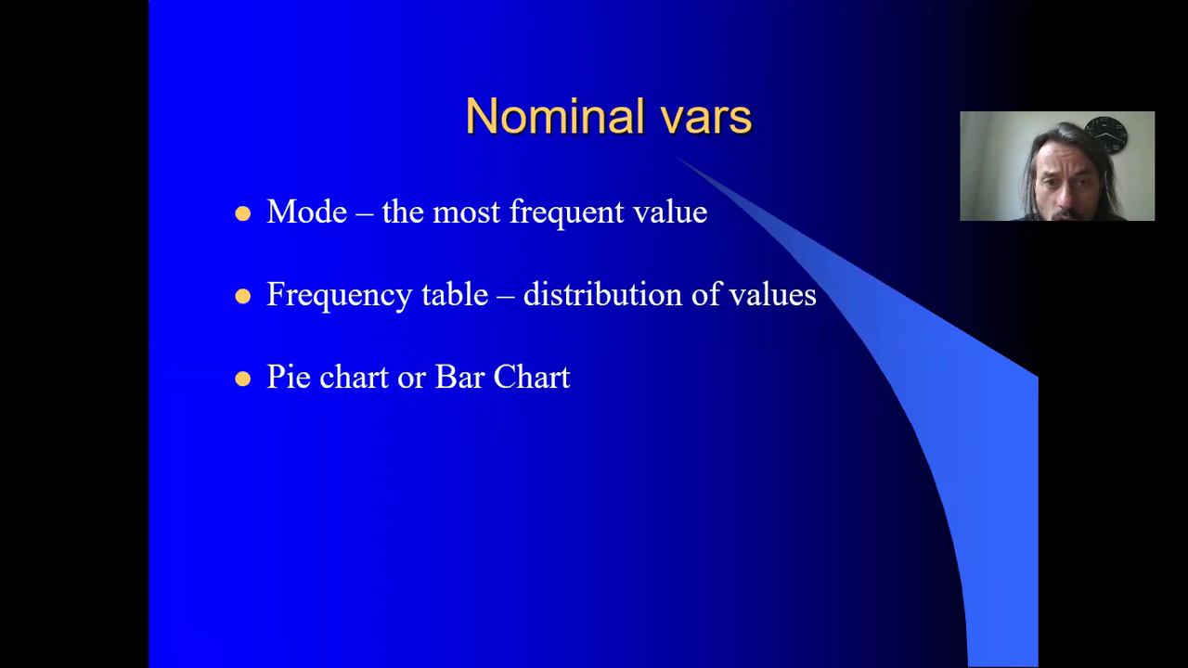
key("alt+Tab")
key("alt+Tab")
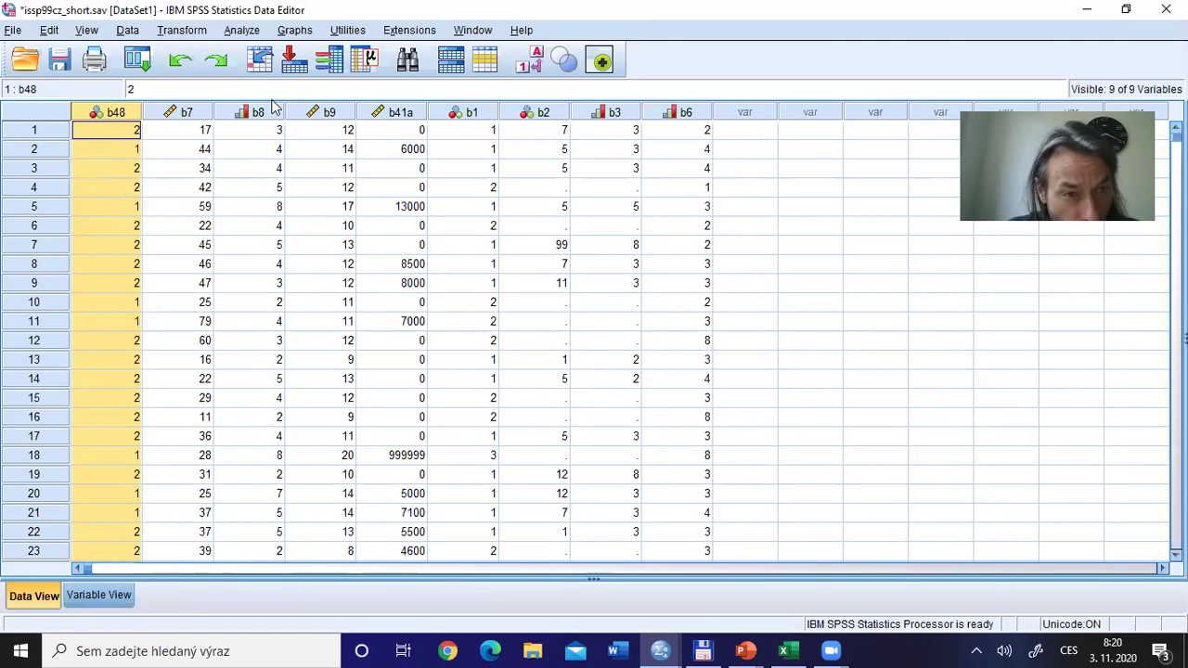
Reopen the Frequencies analysis for gender, enable frequency tables and remove the Mode statistic
left_click(138, 60)
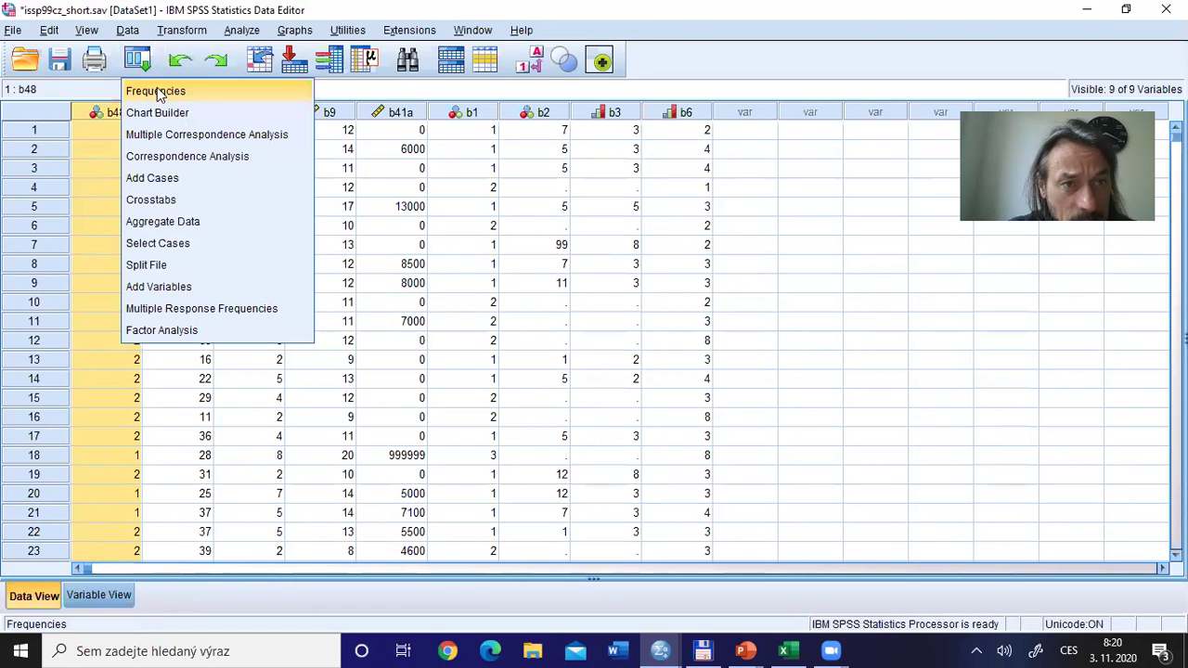
left_click(160, 93)
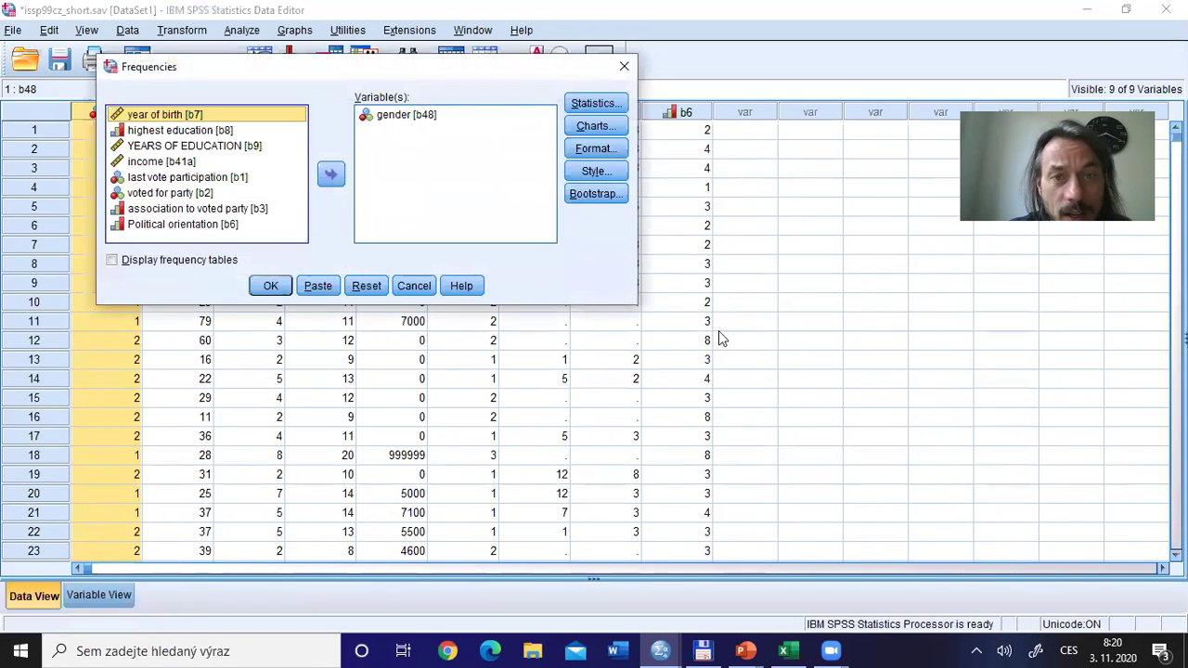
left_click(113, 260)
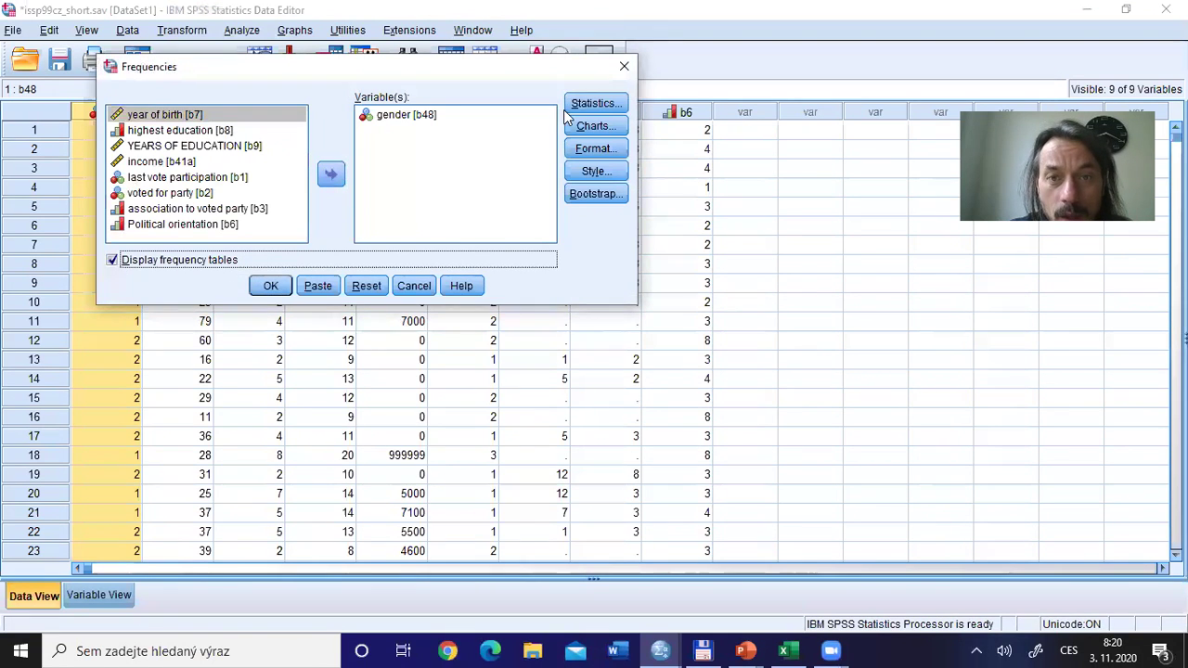
left_click(593, 106)
left_click(546, 183)
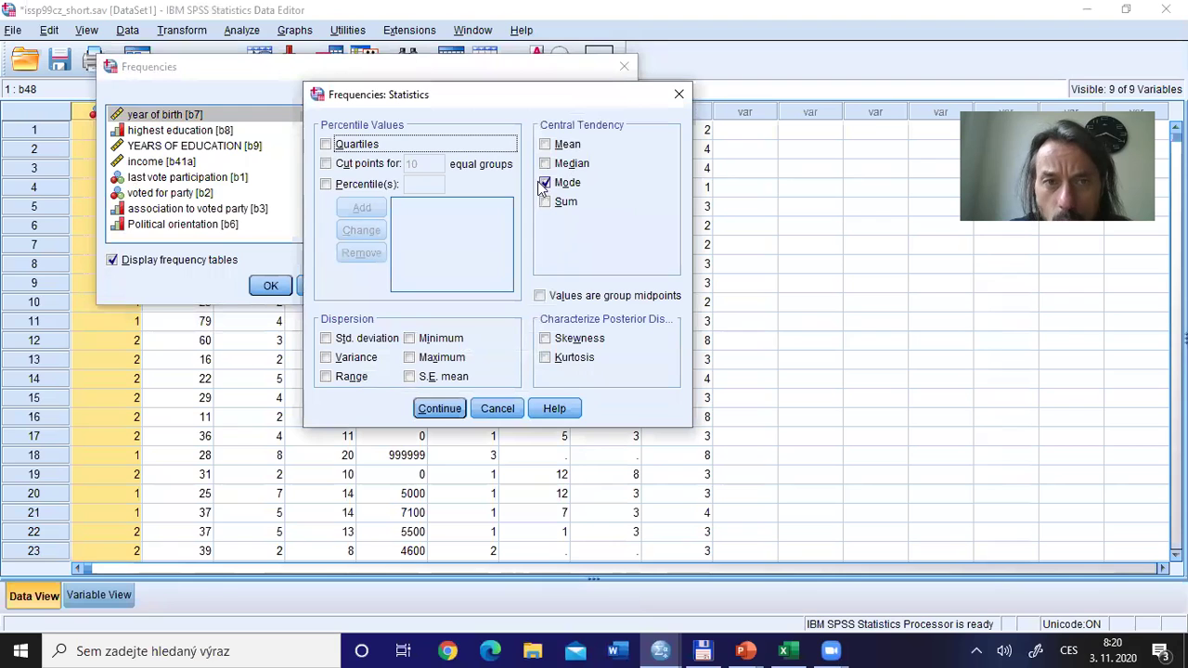
left_click(546, 183)
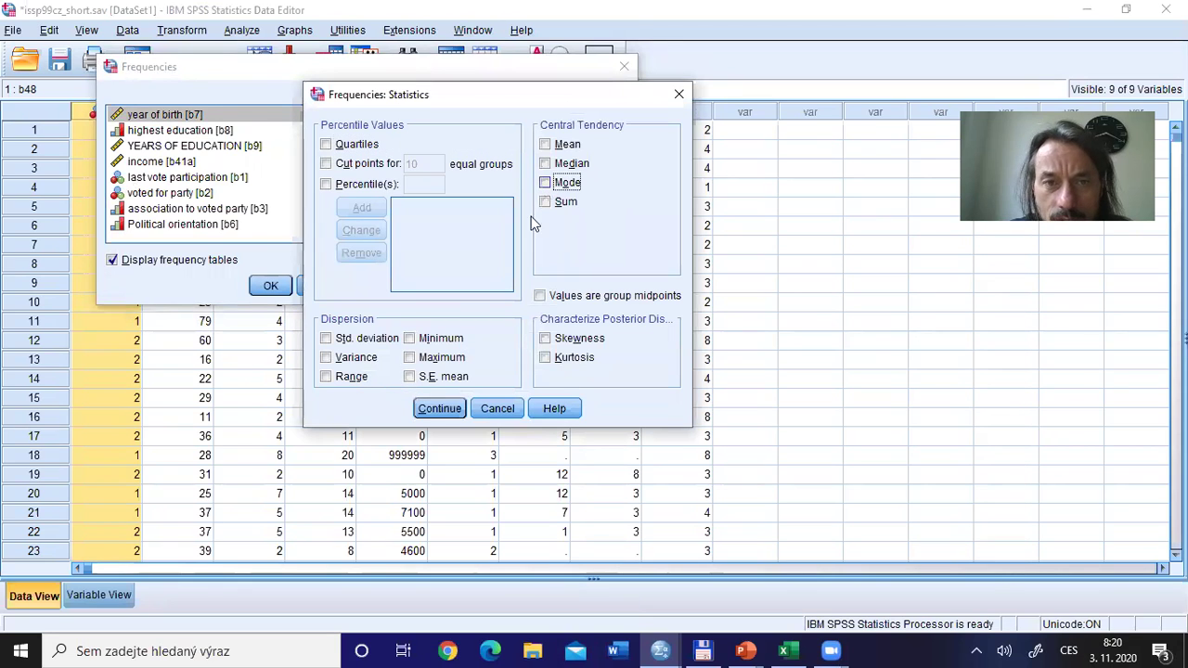
left_click(439, 409)
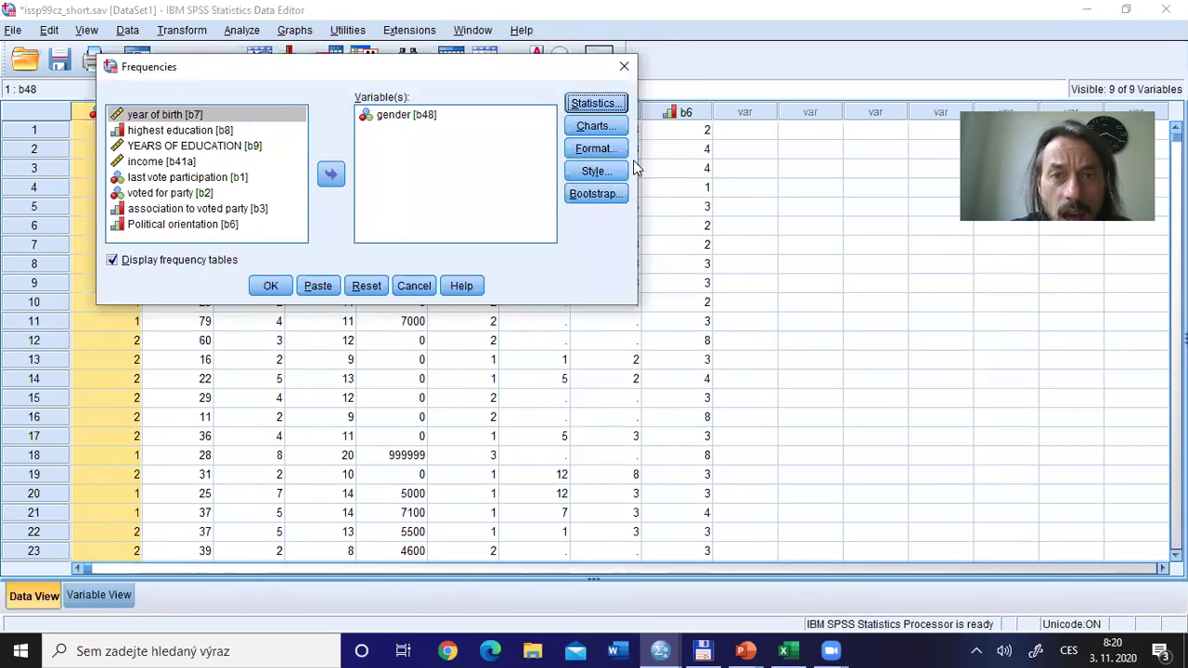
Add a bar chart showing percentages to the gender Frequencies analysis and run it
left_click(601, 128)
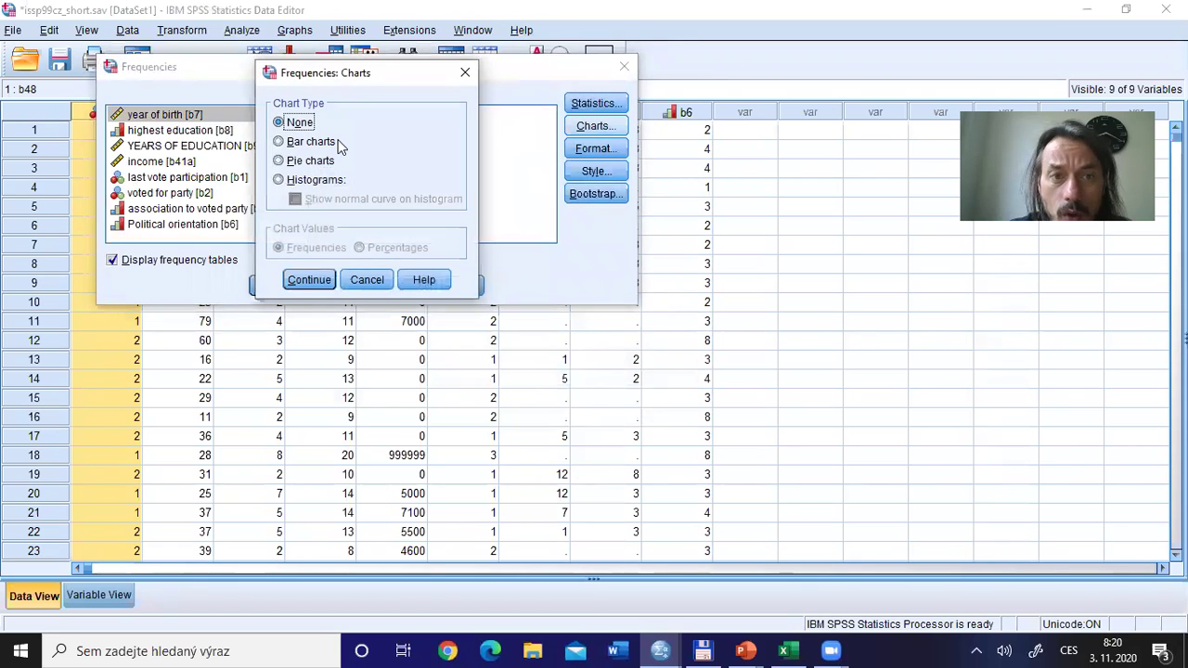
left_click(279, 144)
left_click(280, 162)
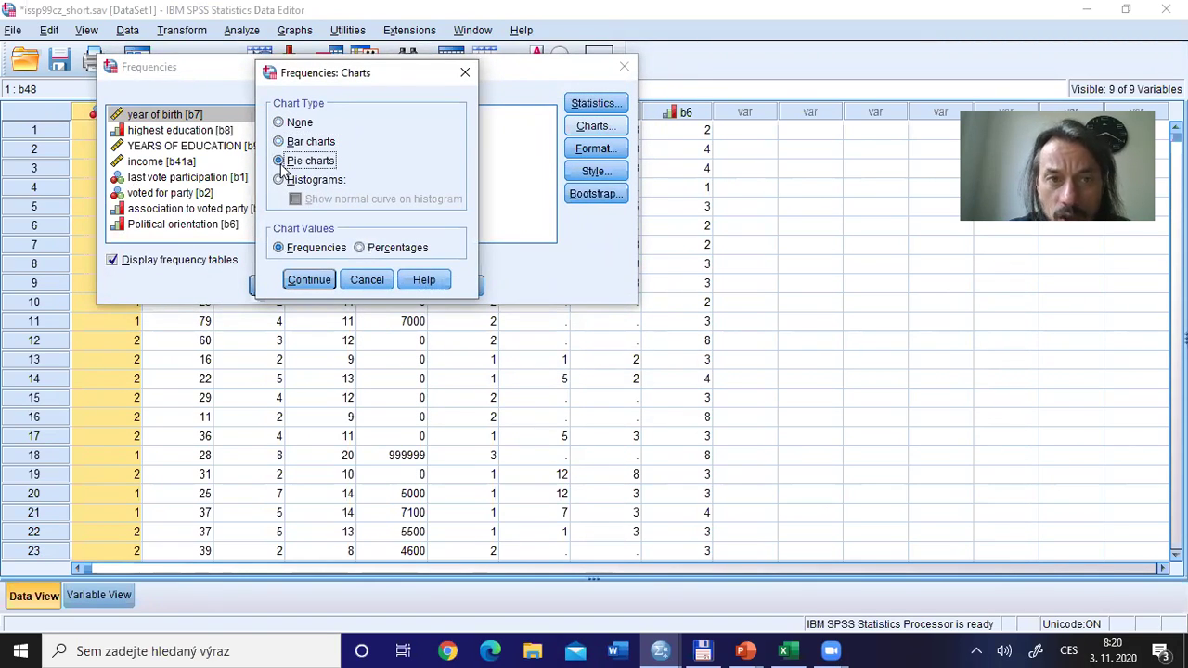
left_click(280, 142)
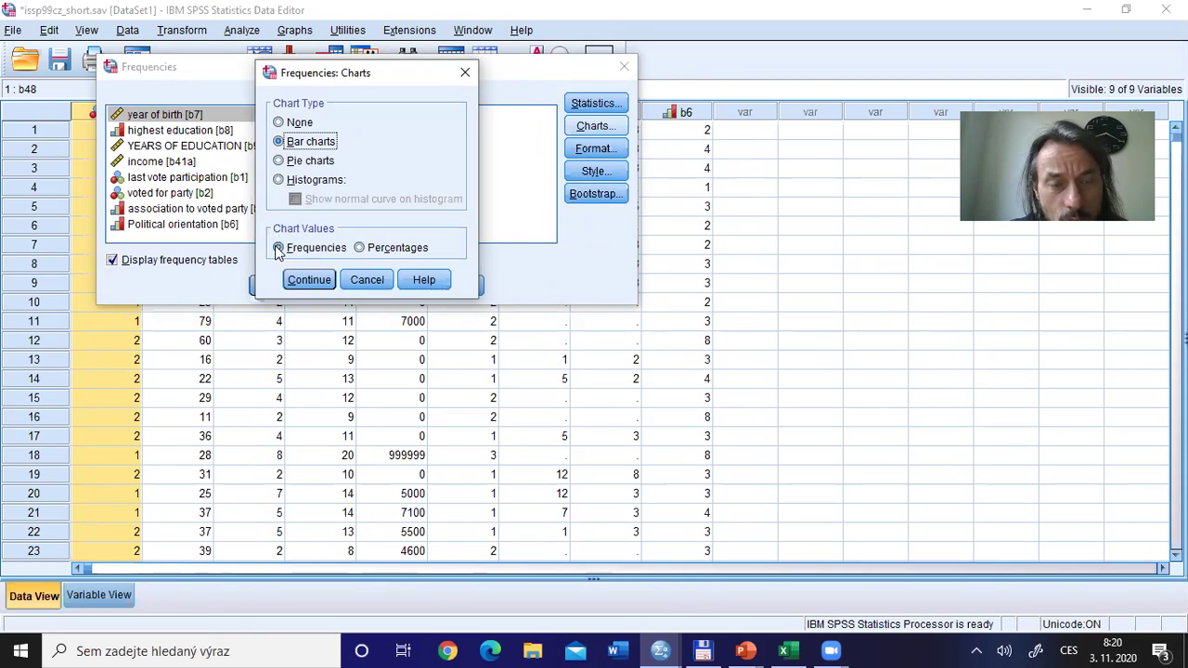
left_click(361, 252)
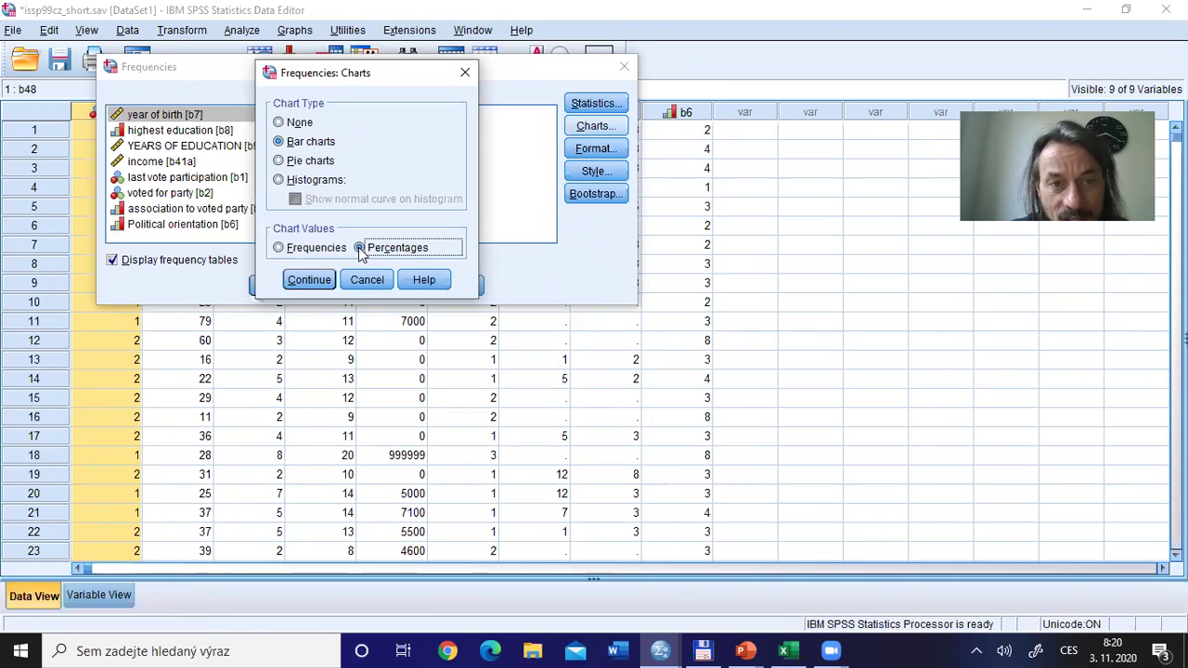
left_click(316, 279)
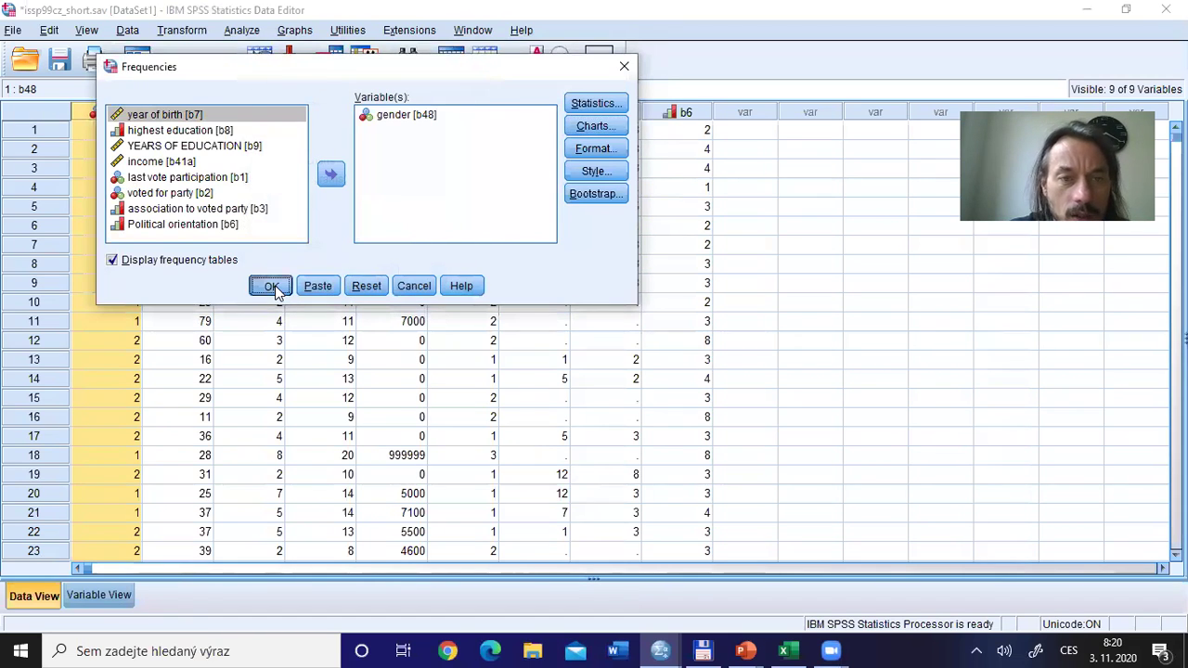
left_click(271, 286)
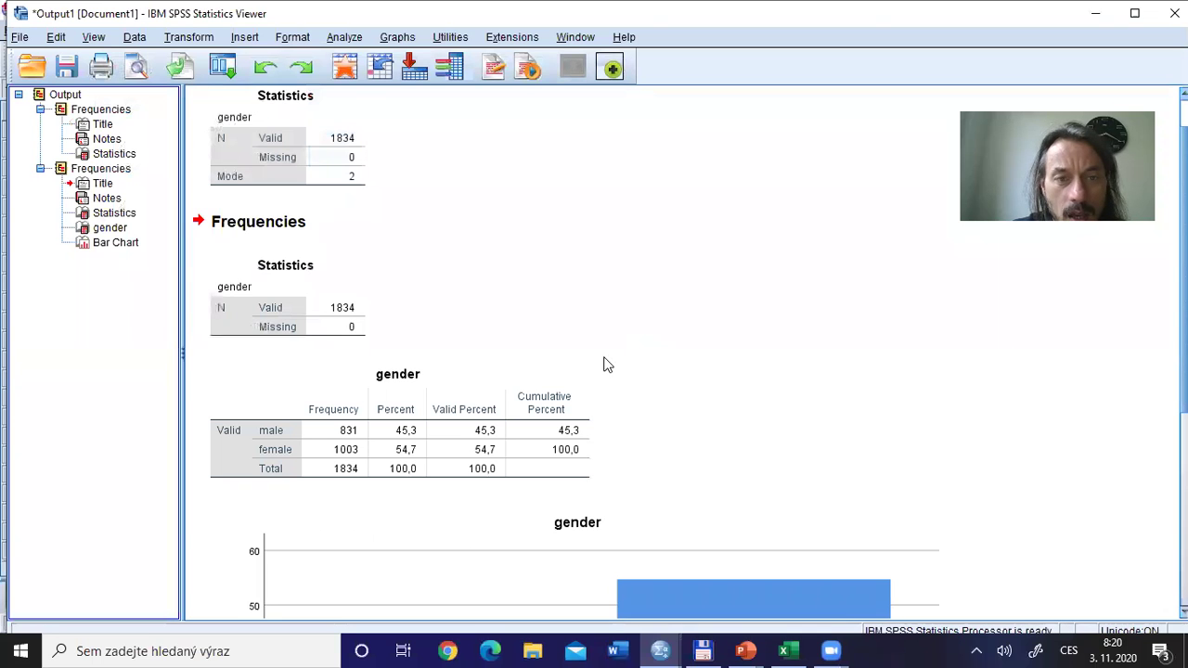
Examine the gender frequency table and the bar chart of percentages in the output
left_click(336, 445)
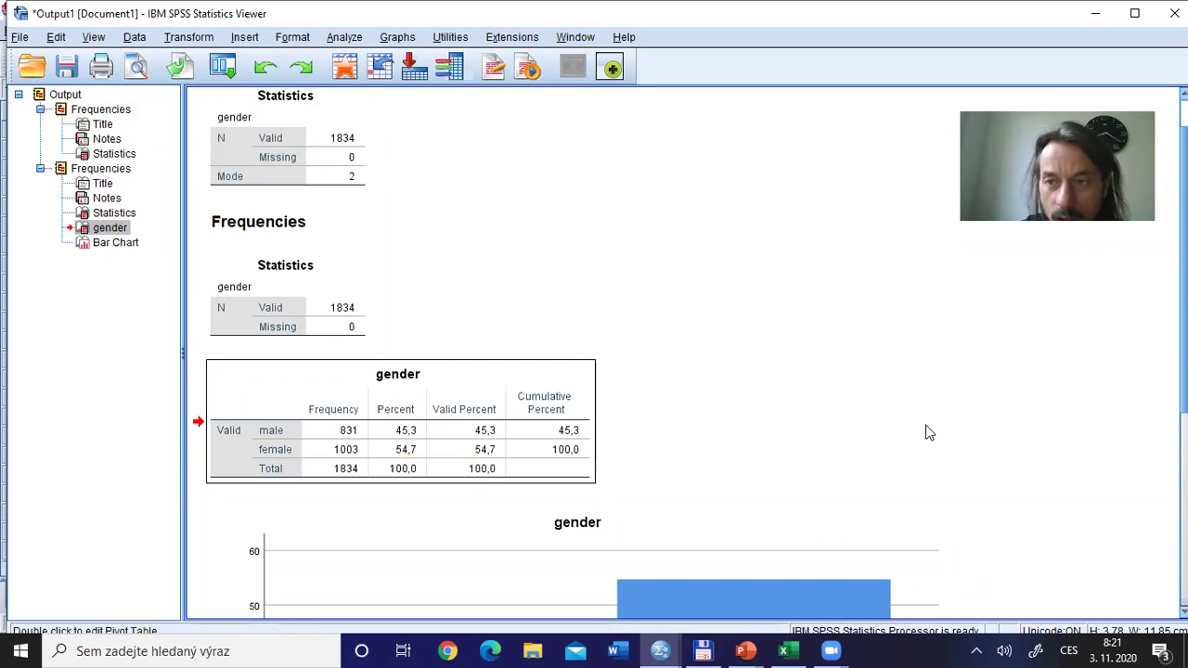
scroll(928, 433, "down", 4)
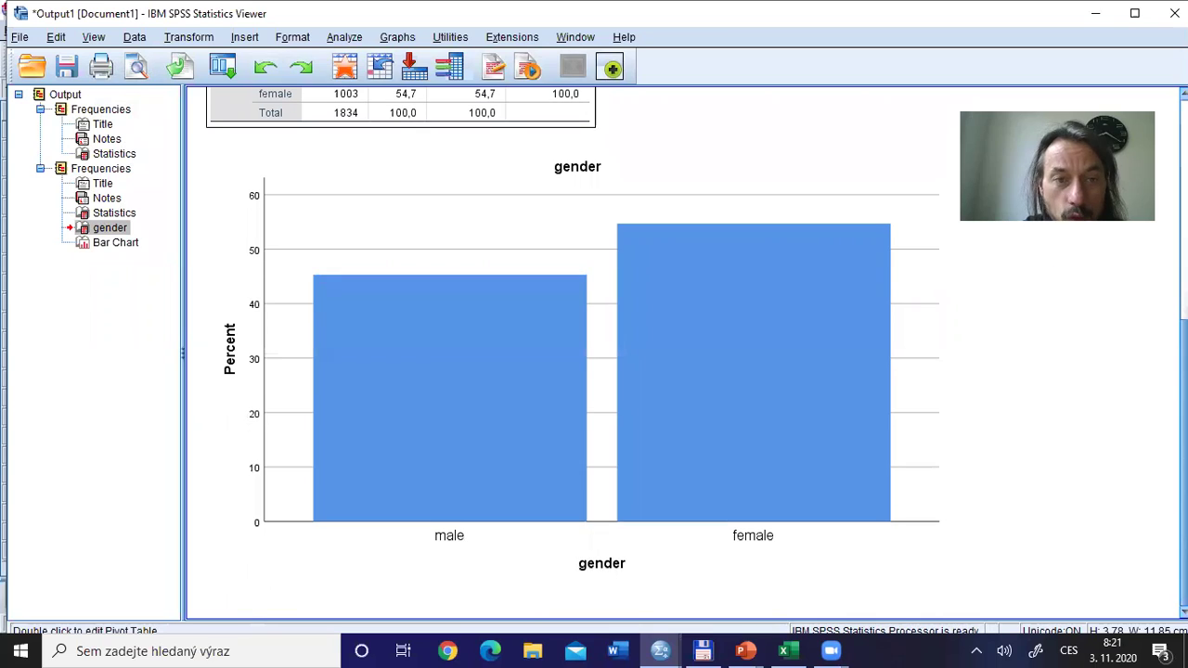
left_click(325, 310)
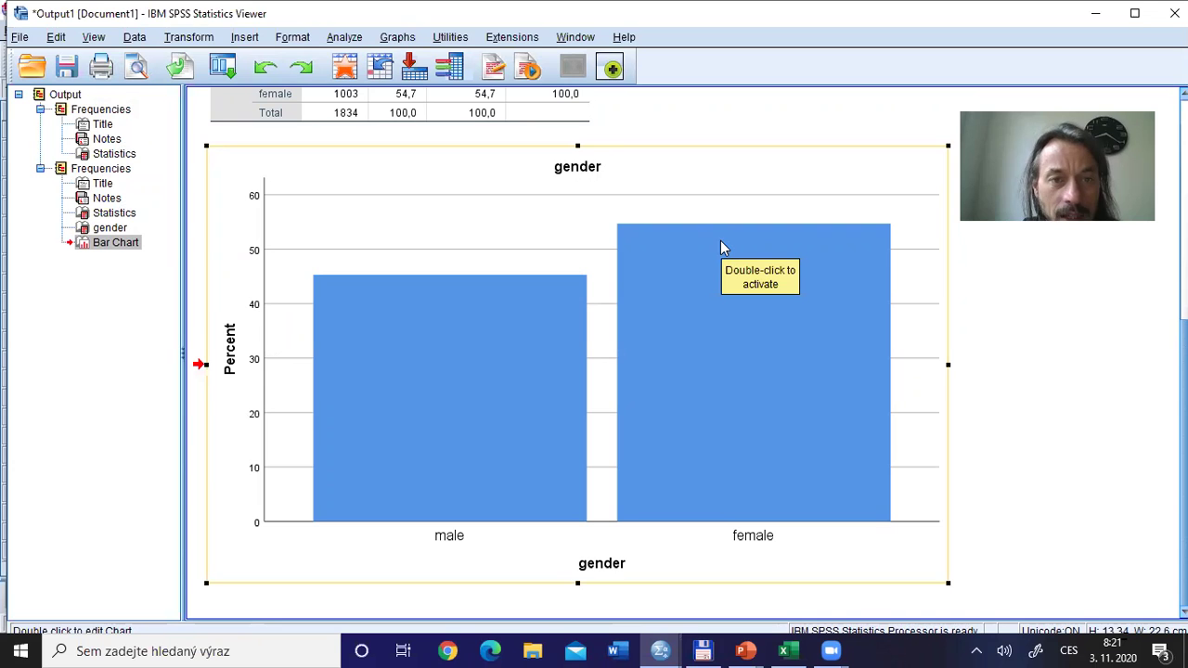
Compare the gender output with the Nominal vars slide in PowerPoint, checking the frequency table again in the SPSS output
key("alt+Tab")
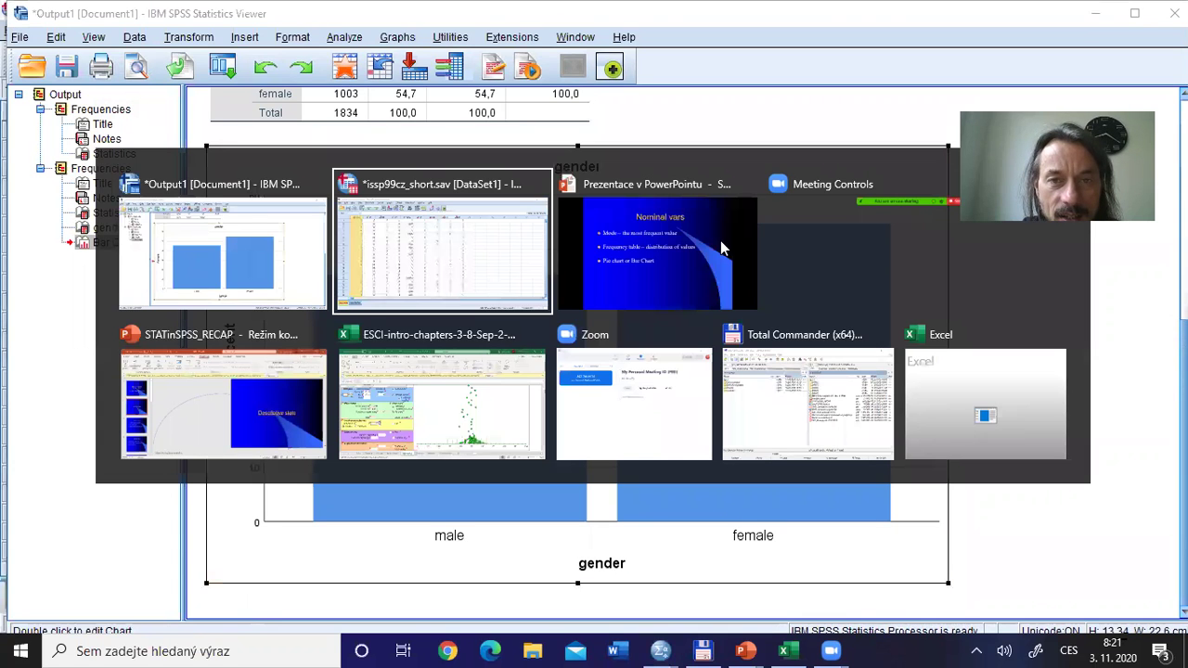
key("Tab")
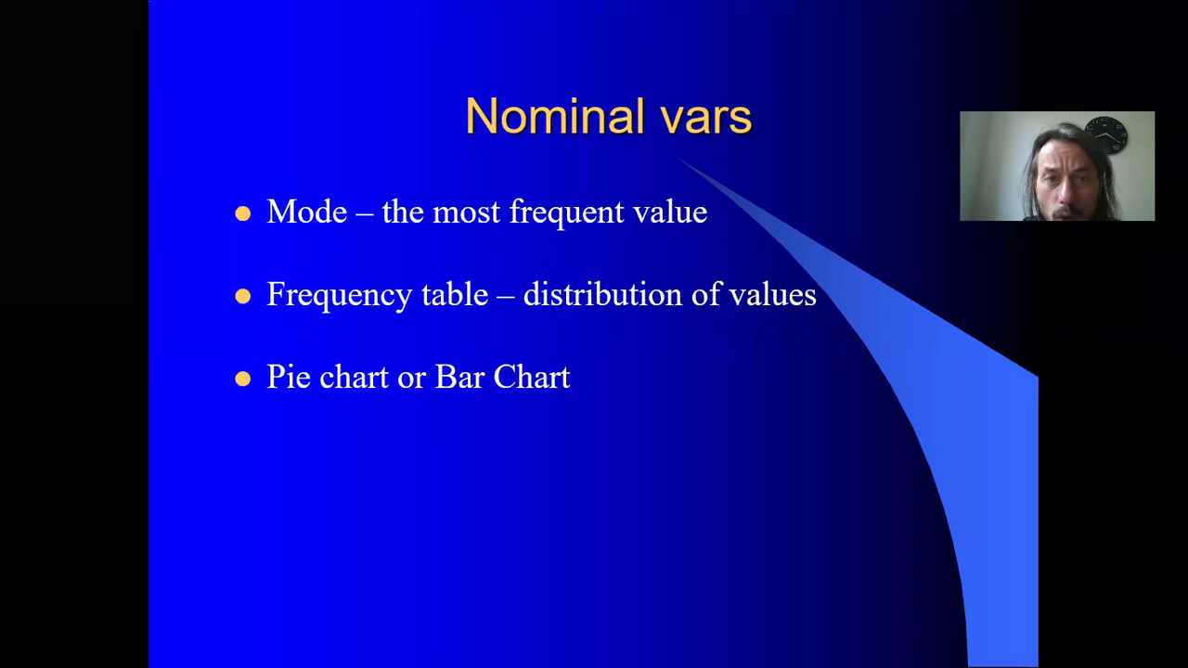
key("alt+Tab")
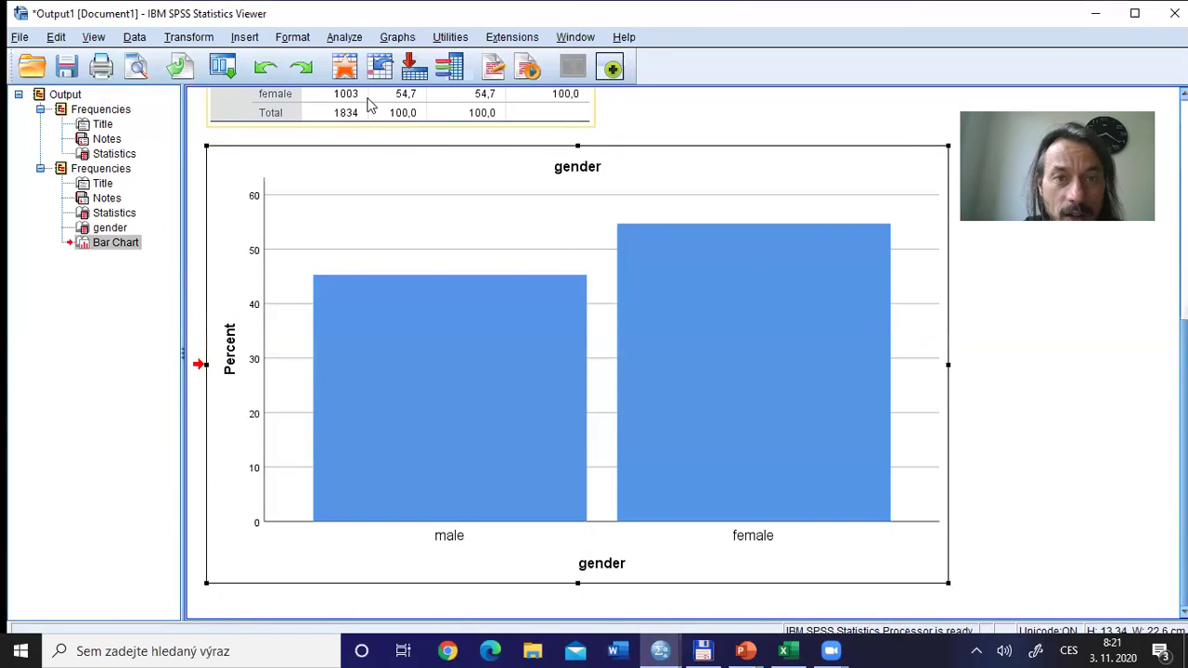
left_click(401, 113)
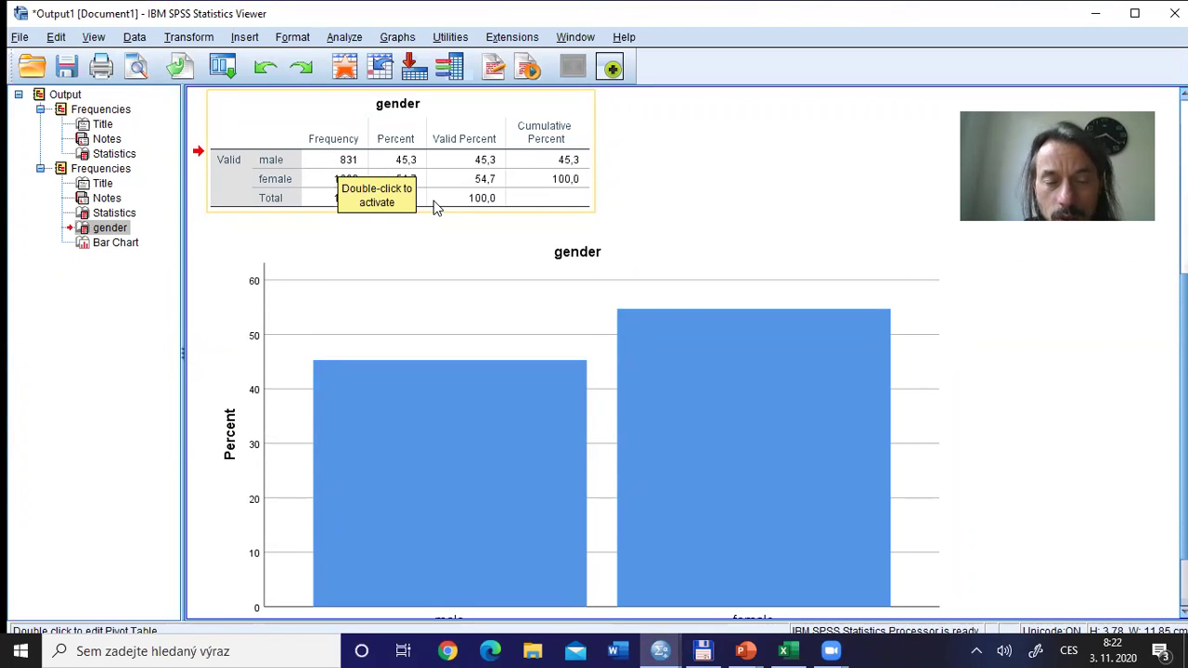
key("alt+Tab")
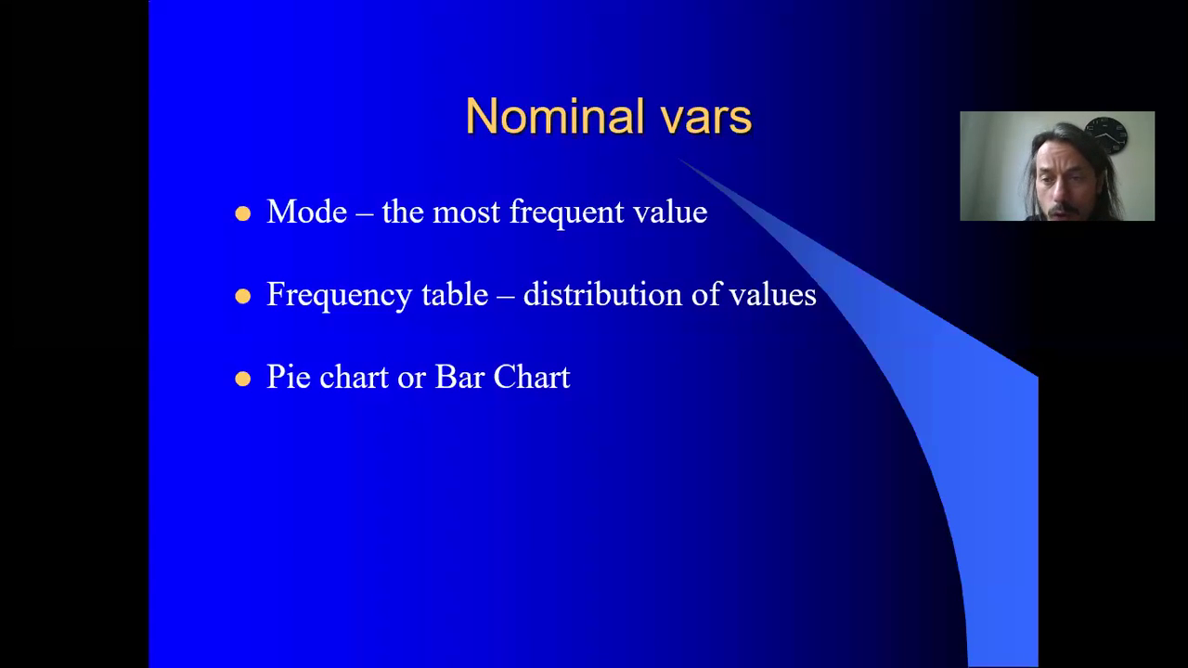
key("alt+Tab")
key("Tab")
key("Tab")
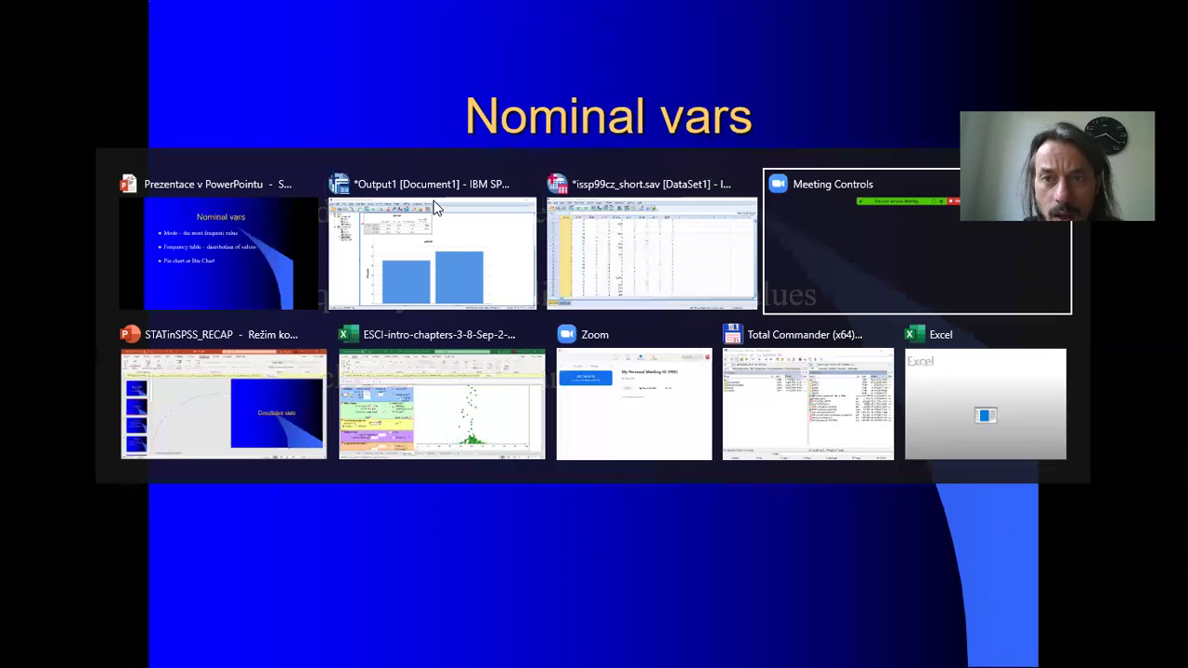
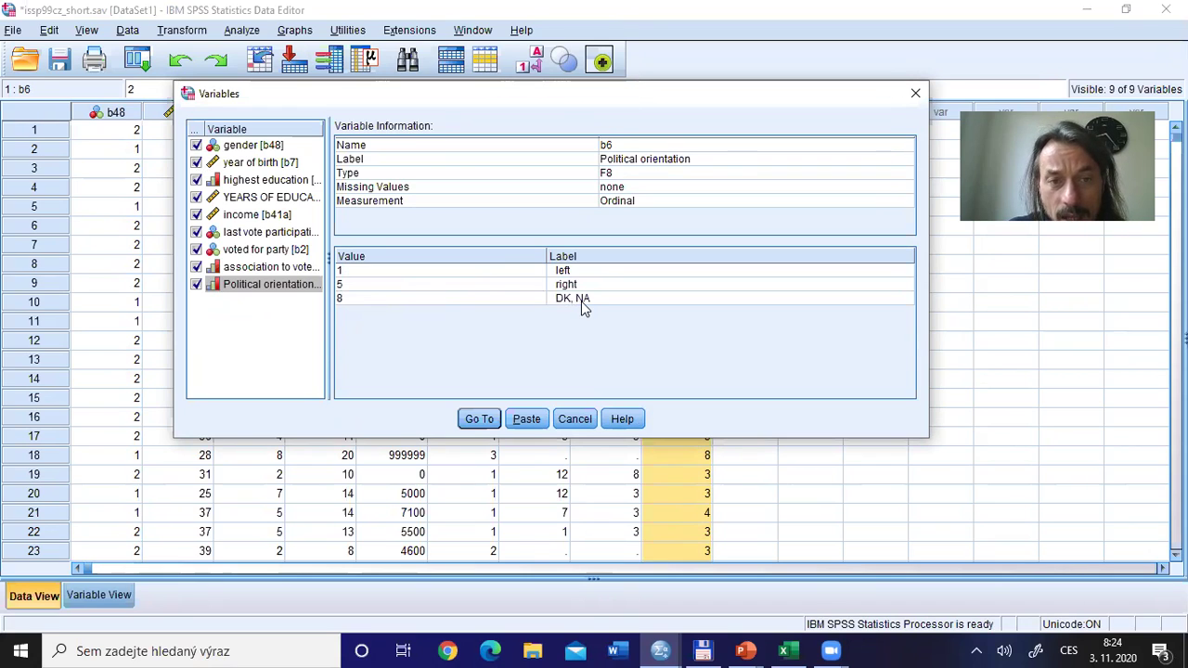
Close the variable information and define 8 as a discrete missing value for Political orientation (b6)
key("Escape")
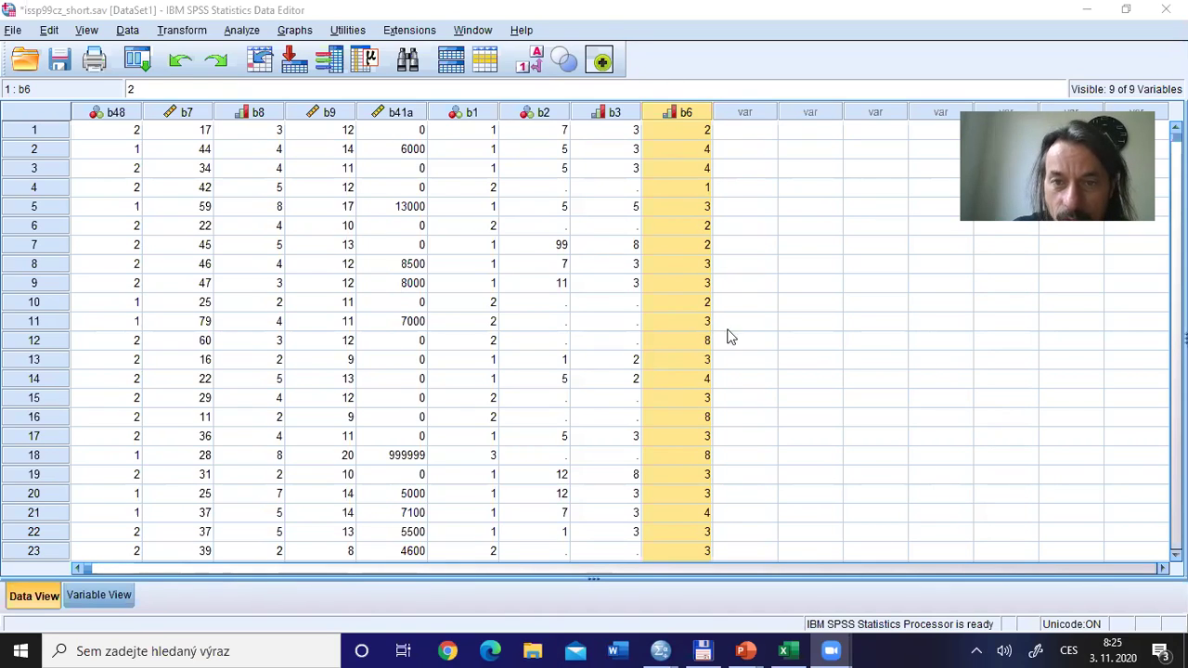
left_click(114, 596)
left_click(26, 262)
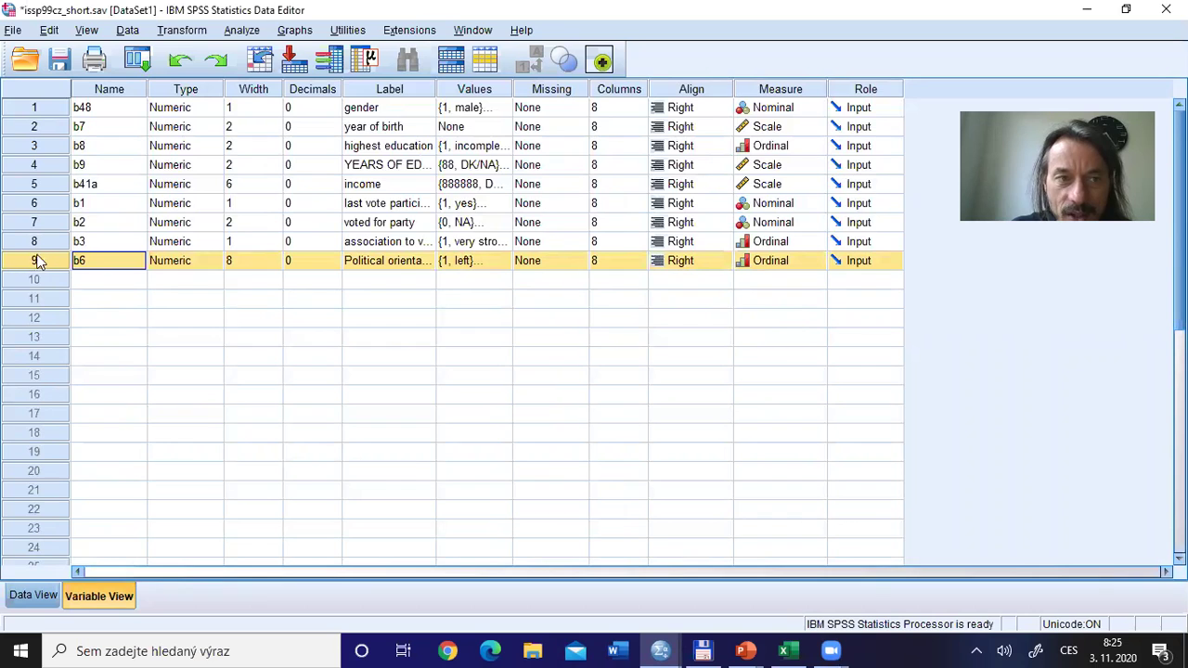
left_click(575, 262)
left_click(580, 260)
left_click(560, 275)
left_click(535, 299)
type("8")
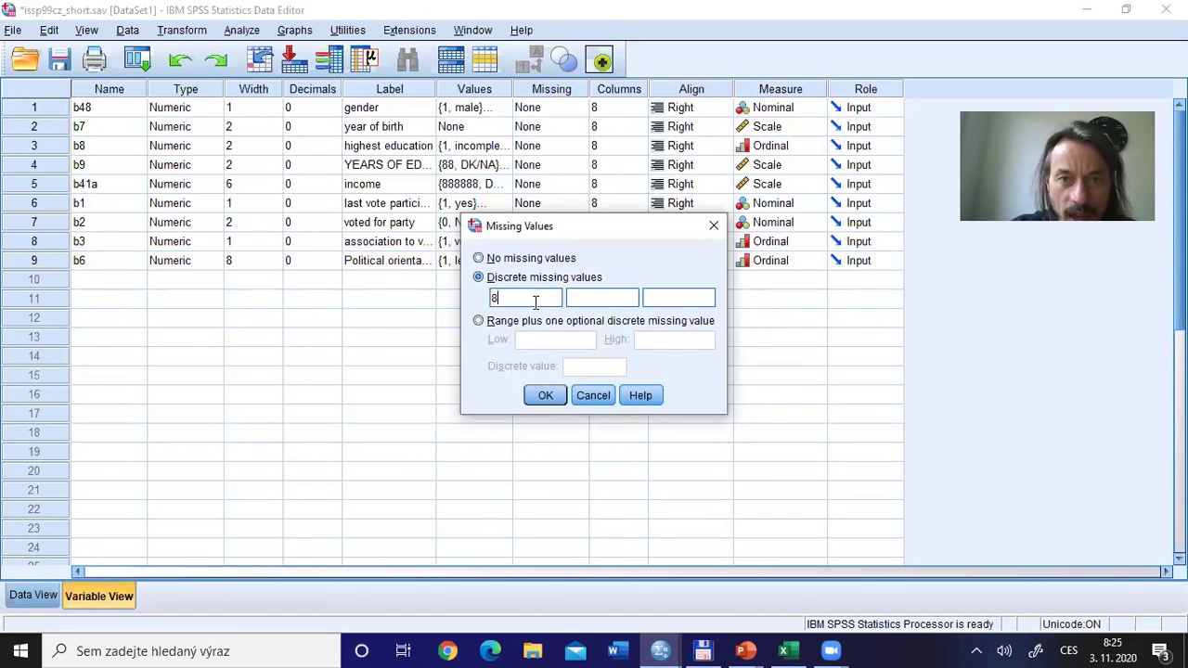
left_click(547, 395)
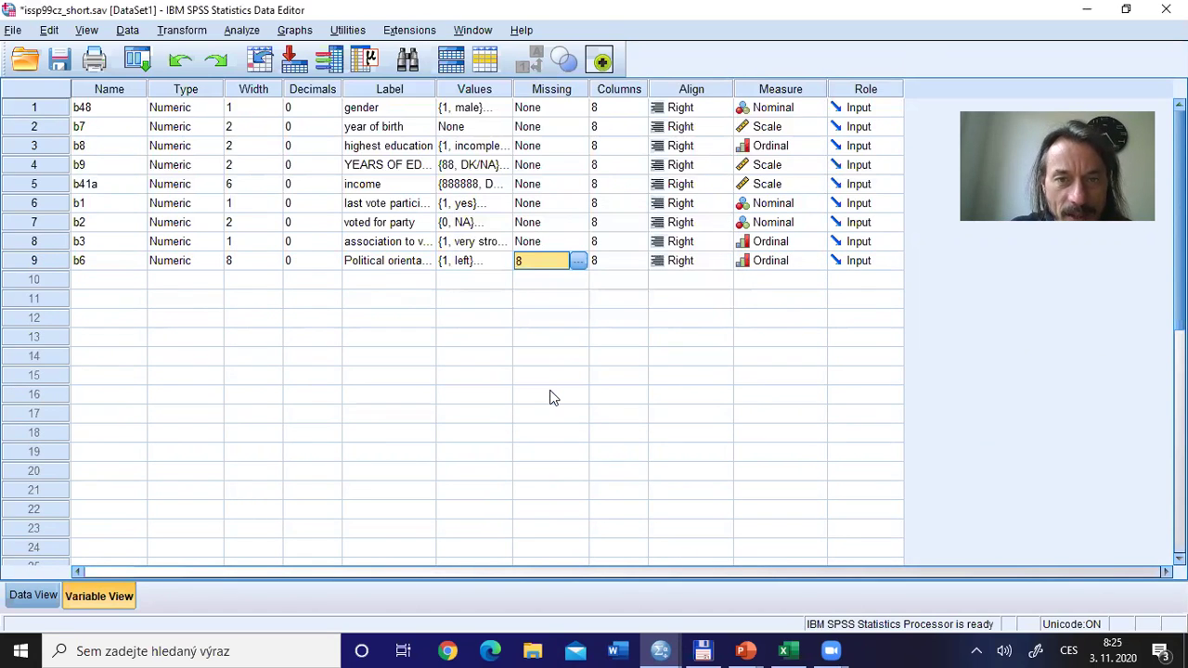
Return to the data values, review the Ordinal vars slide in PowerPoint and switch back to the SPSS data set
left_click(33, 596)
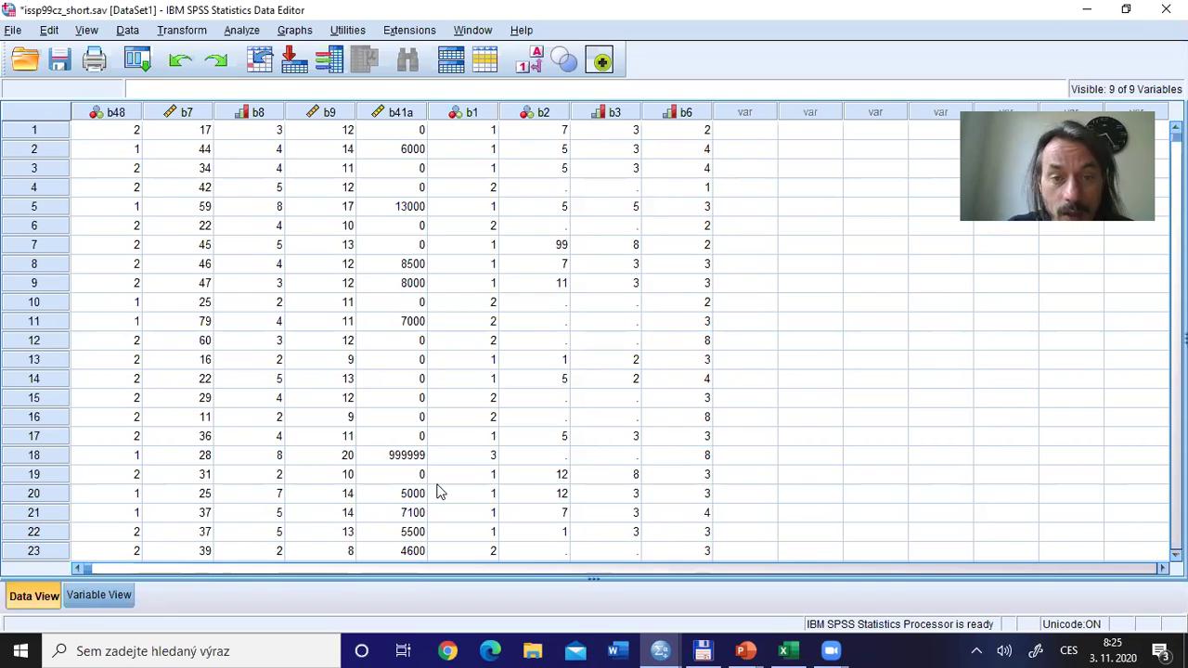
key("alt+Tab")
key("alt+Tab")
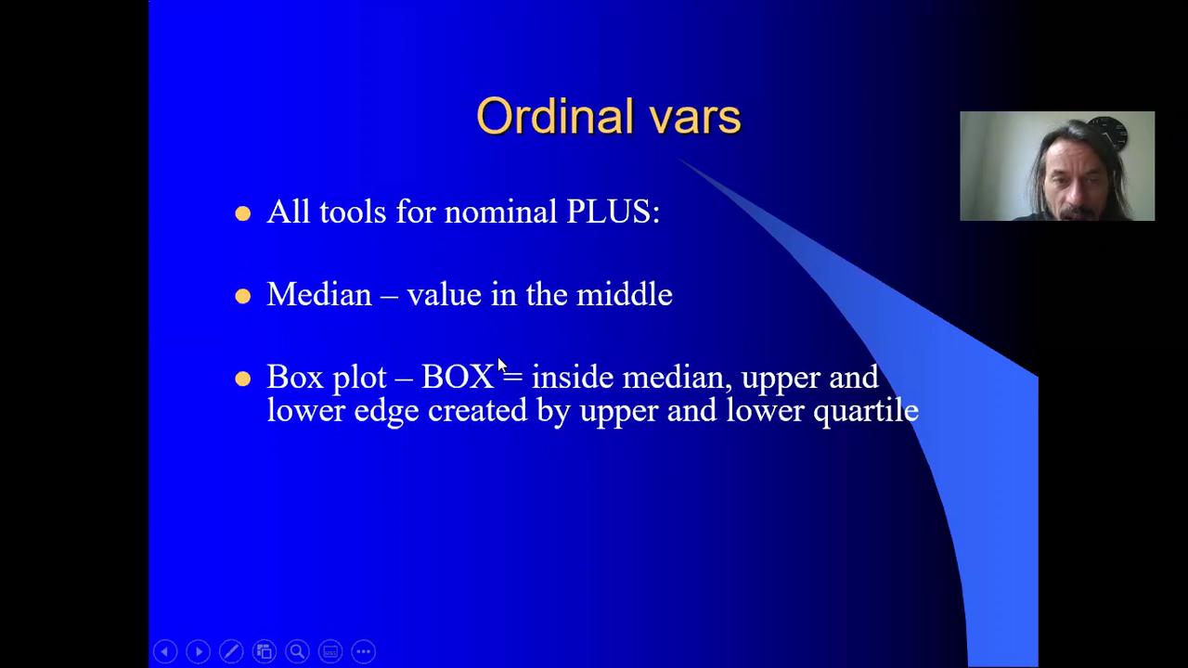
key("alt+Tab")
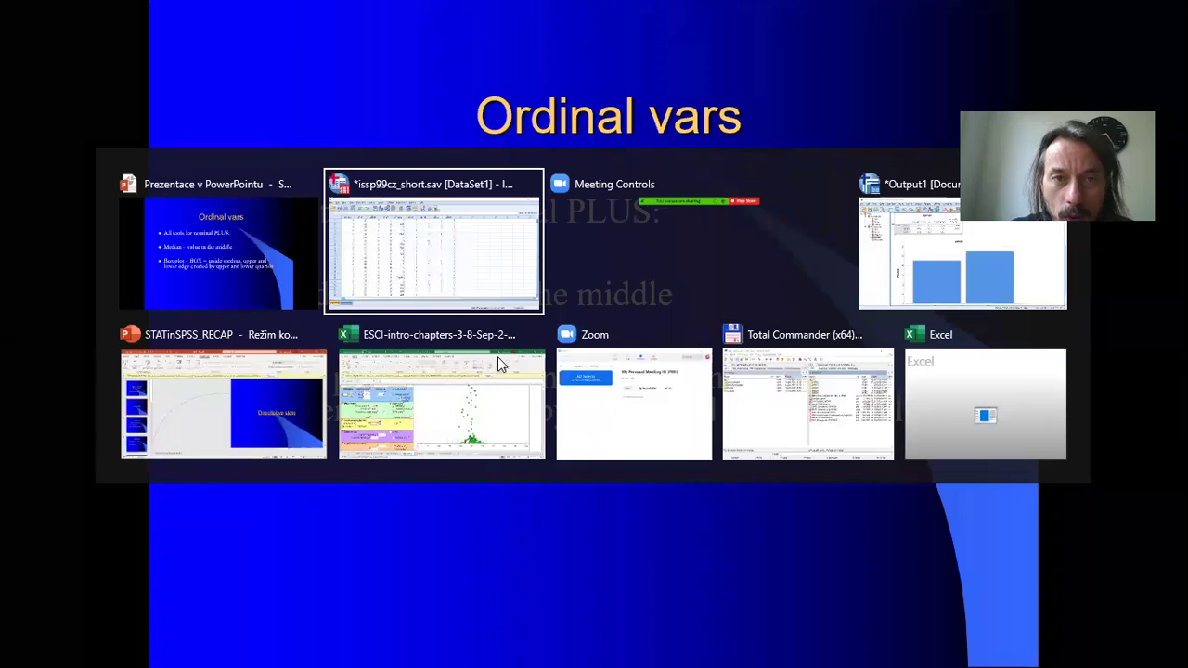
Open the Frequencies analysis and replace gender with Political orientation [b6] as the analysed variable
left_click(242, 31)
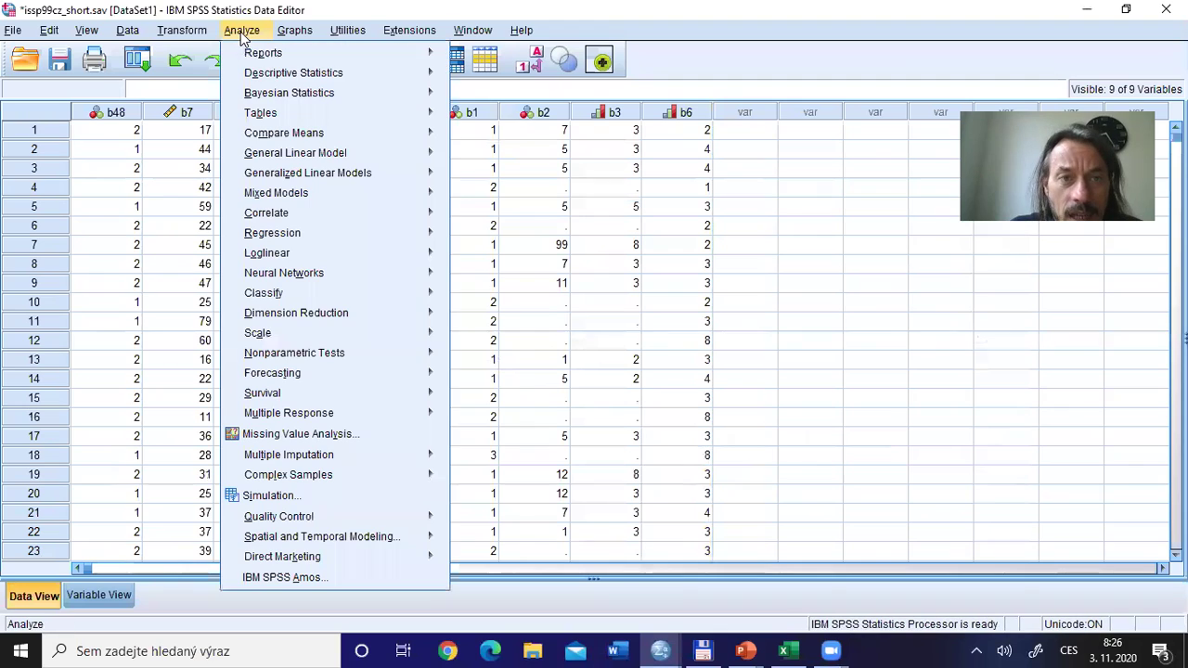
mouse_move(290, 76)
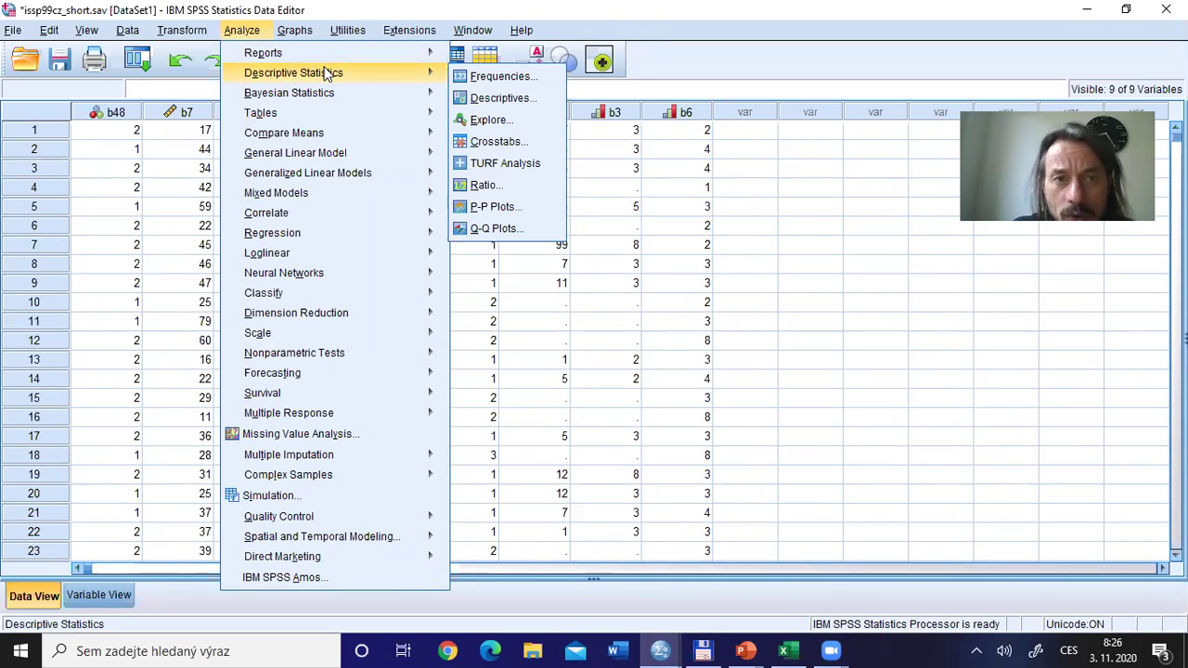
left_click(498, 78)
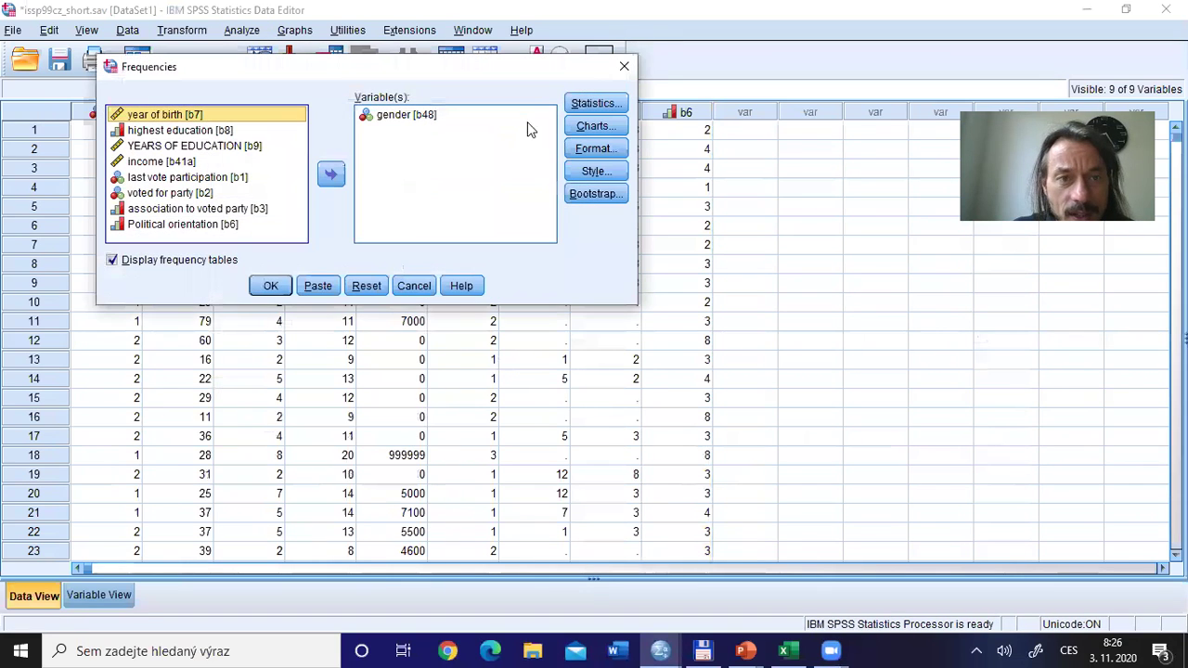
left_click(412, 115)
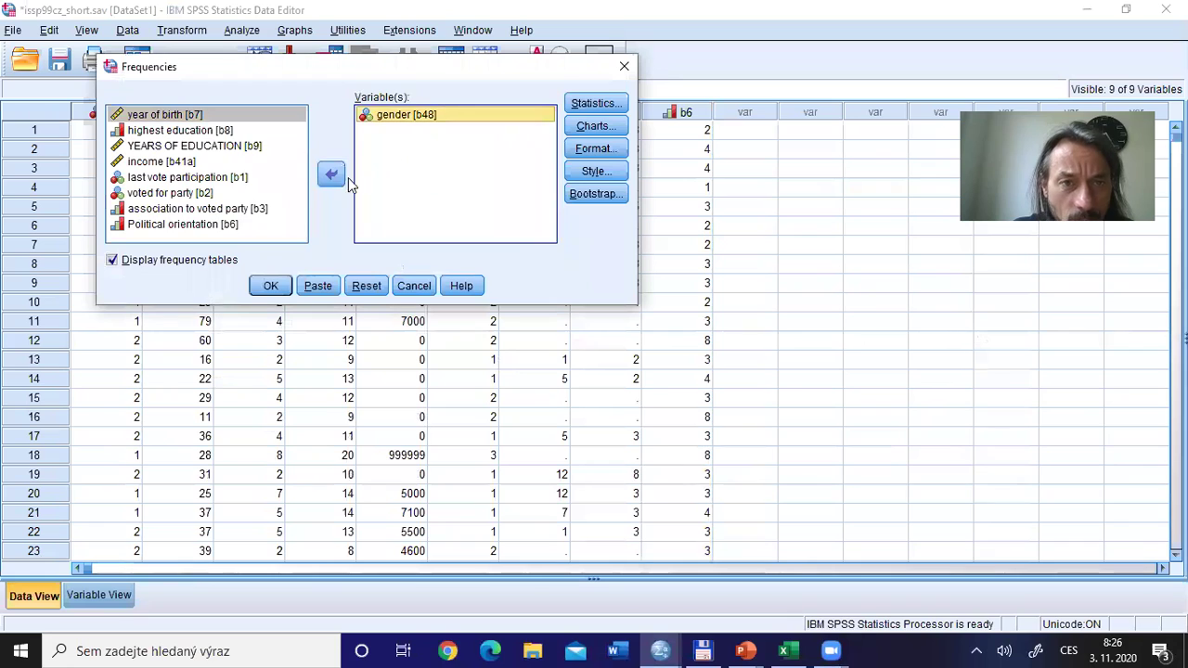
left_click(336, 178)
scroll(301, 206, "down", 1)
left_click(229, 238)
left_click(334, 176)
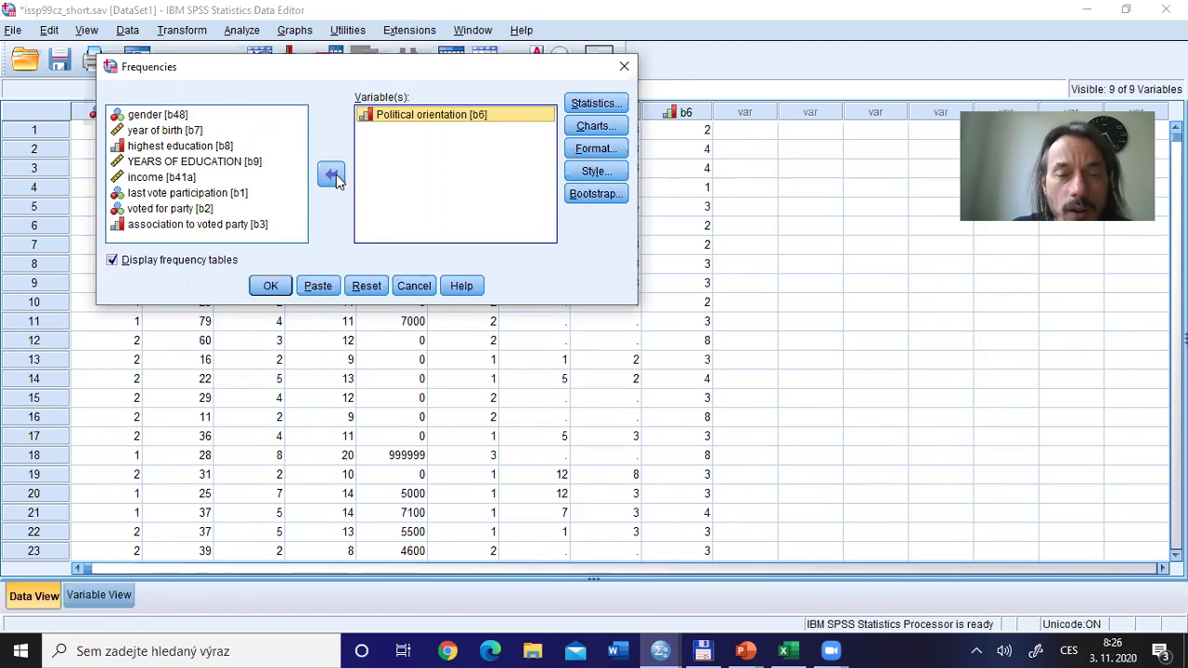
Request the Median as the central tendency statistic for Political orientation and run the Frequencies analysis
left_click(613, 104)
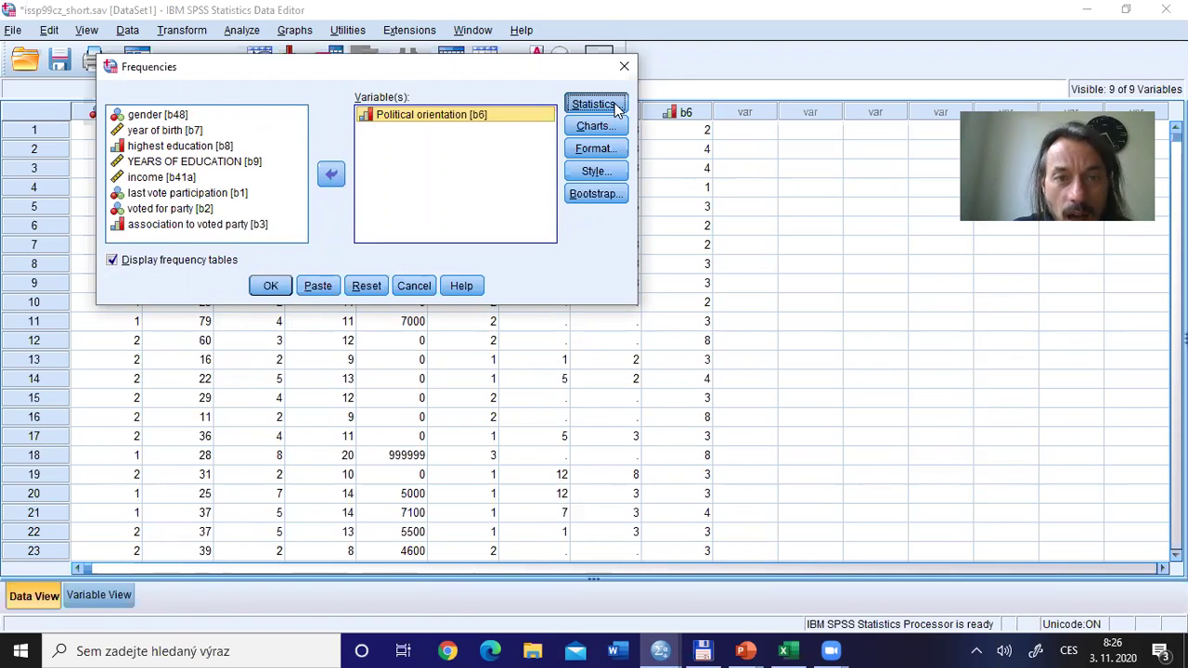
left_click(555, 164)
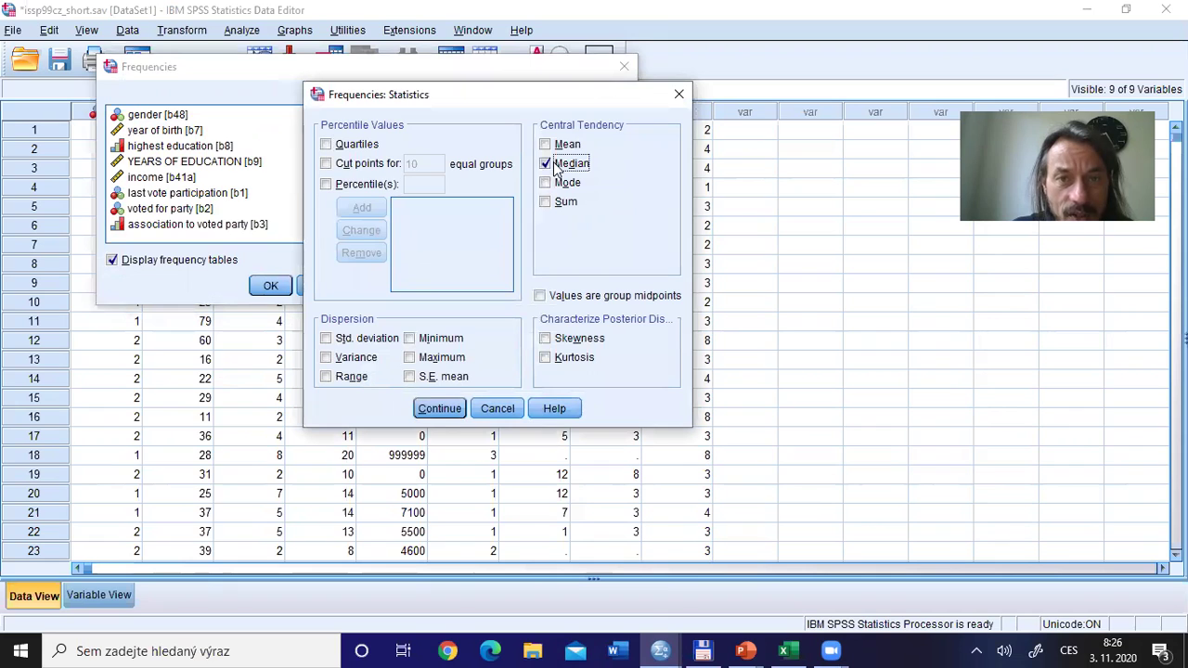
left_click(425, 408)
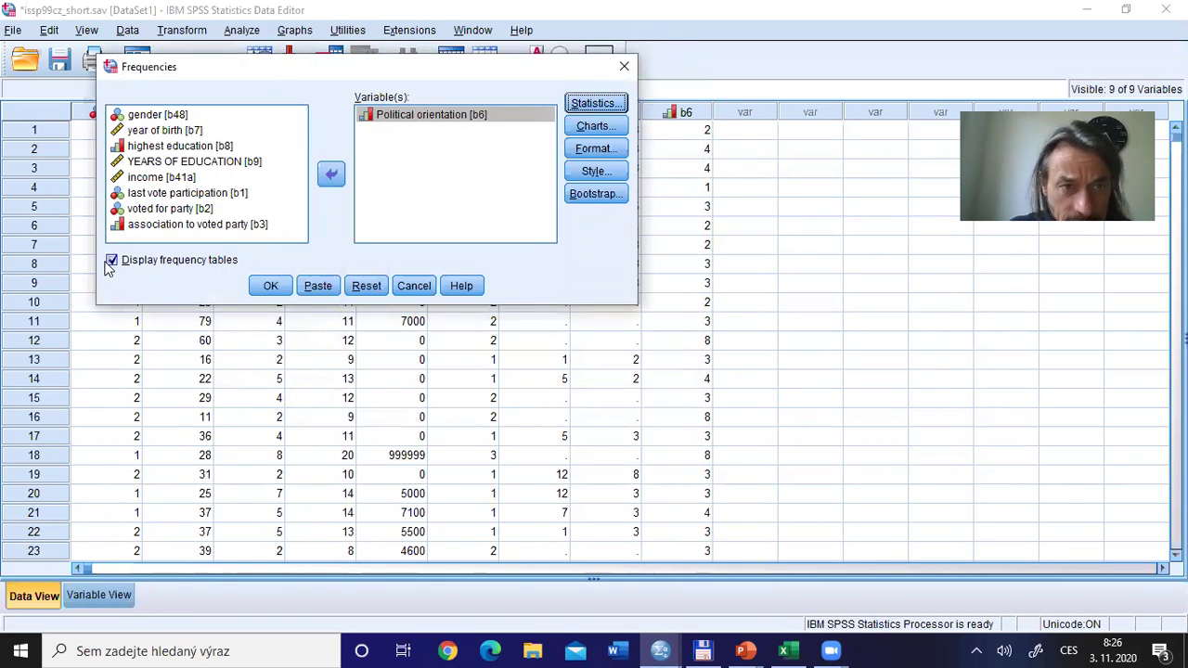
left_click(283, 289)
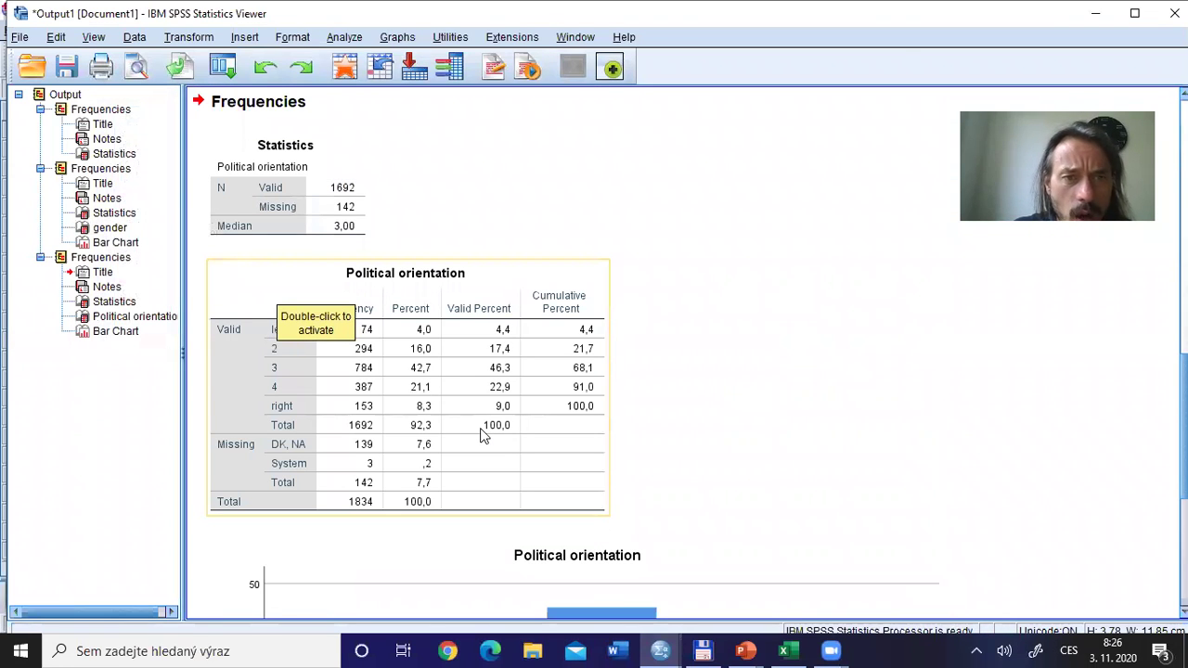
Examine the Political orientation frequency table and the median in its Statistics table
left_click(442, 394)
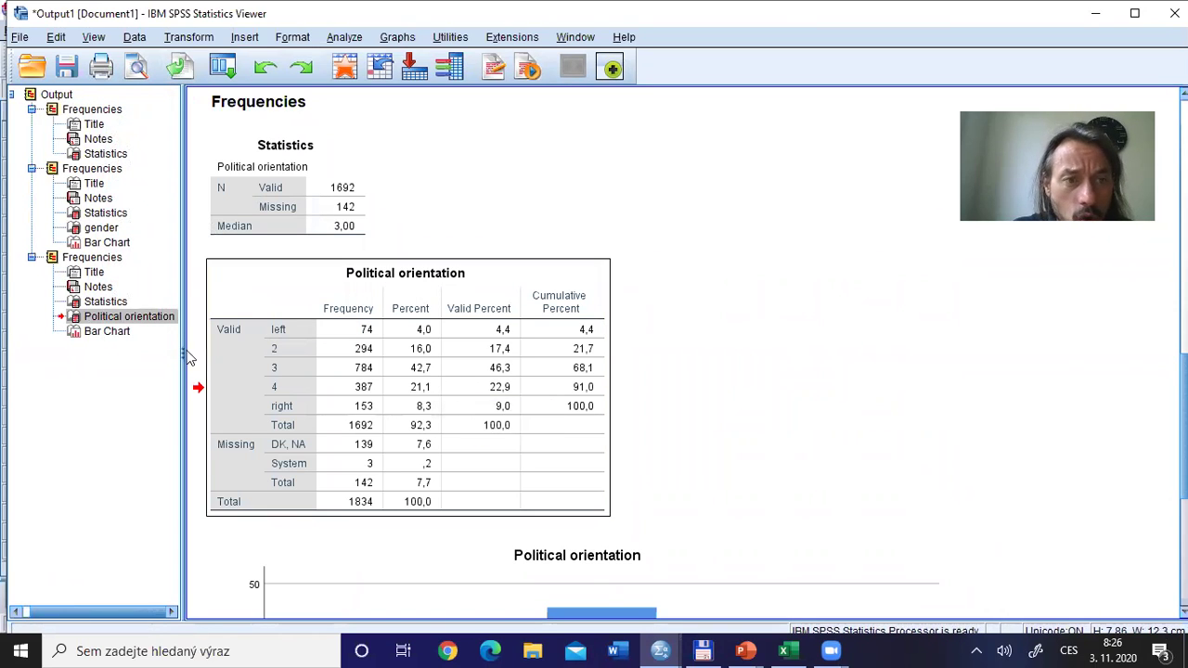
left_click(98, 304)
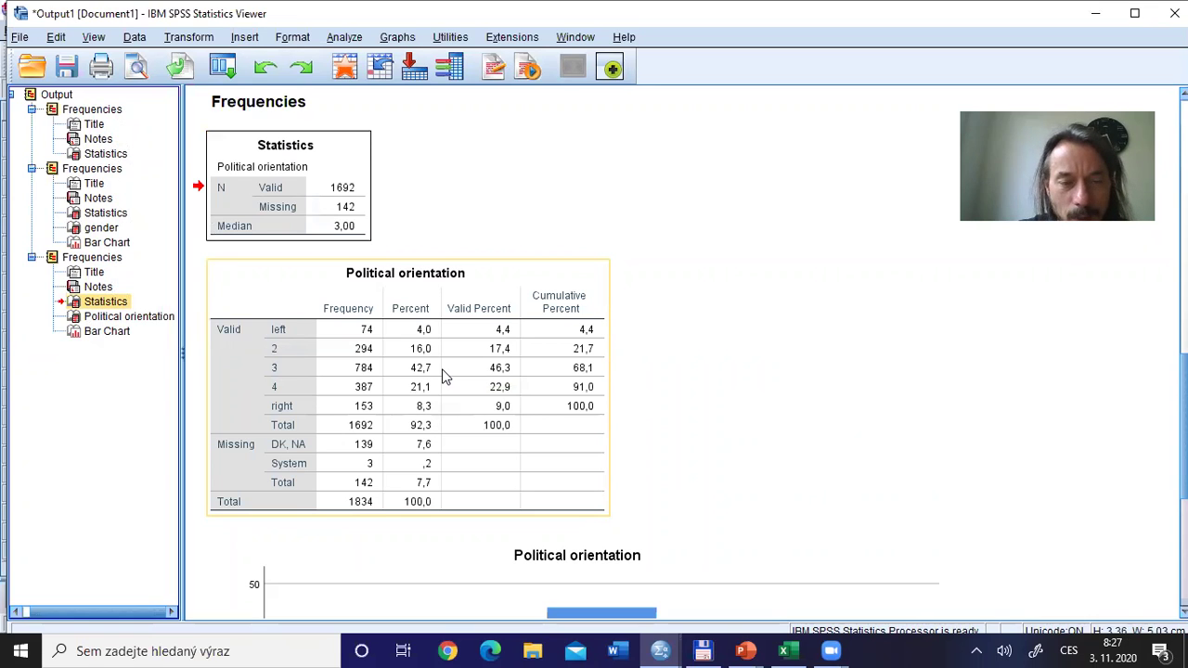
left_click(350, 247)
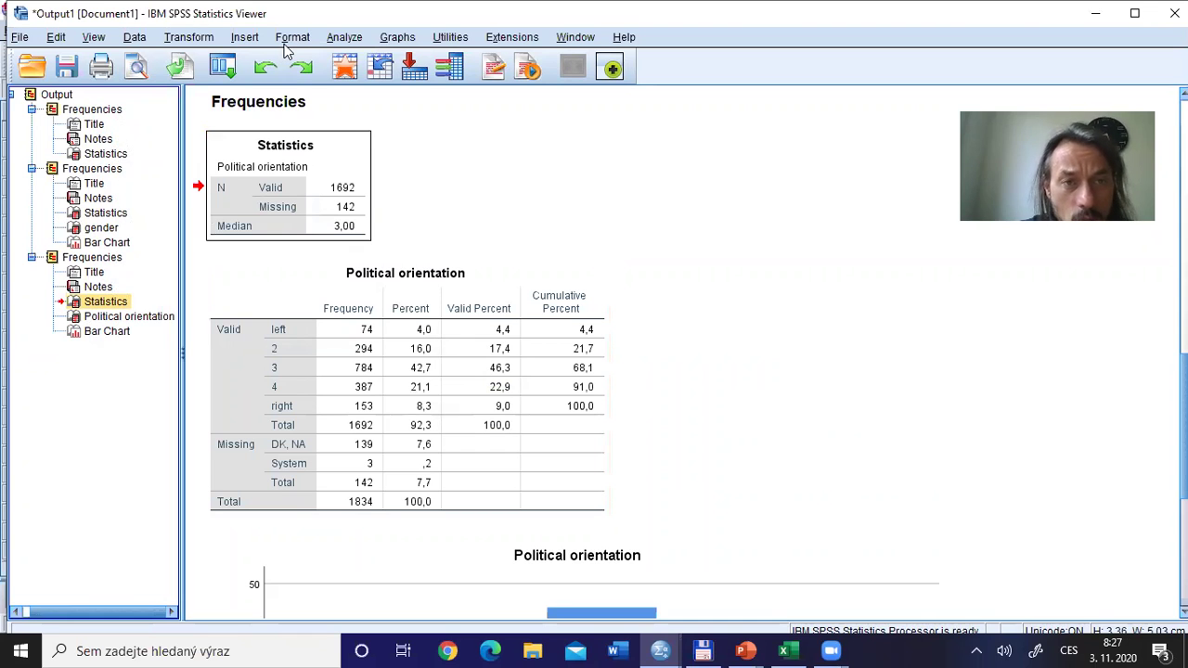
Review the box plot point on the Ordinal vars slide in PowerPoint and return to the SPSS output
key("alt+Tab")
key("alt+Tab")
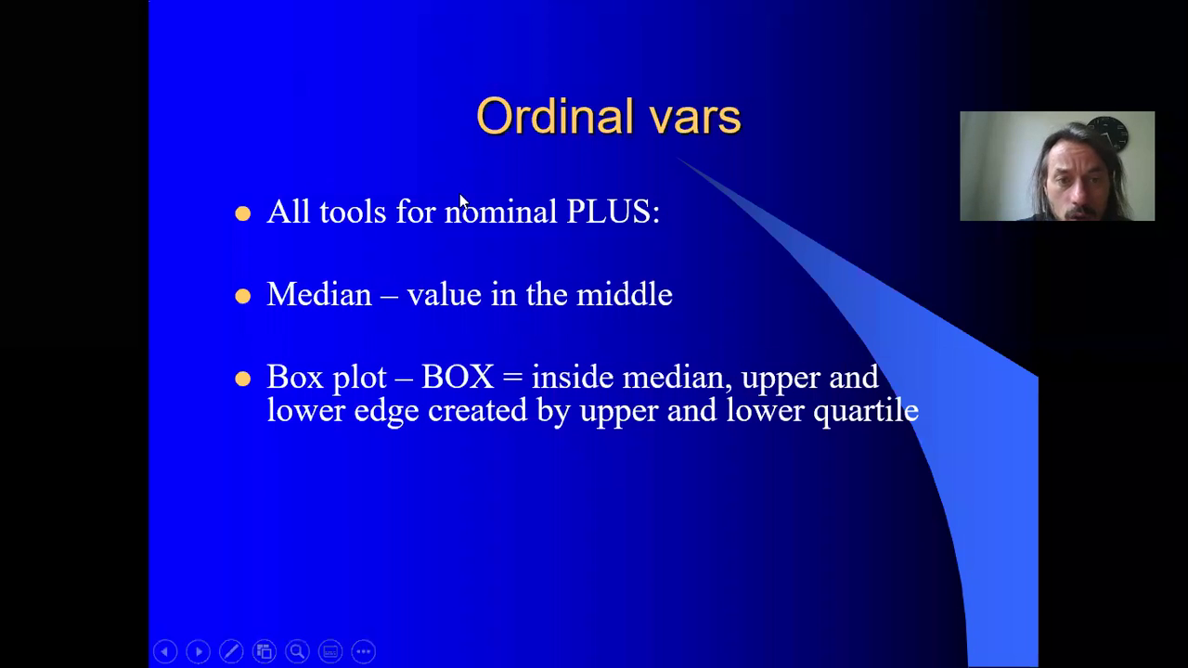
key("alt+Tab")
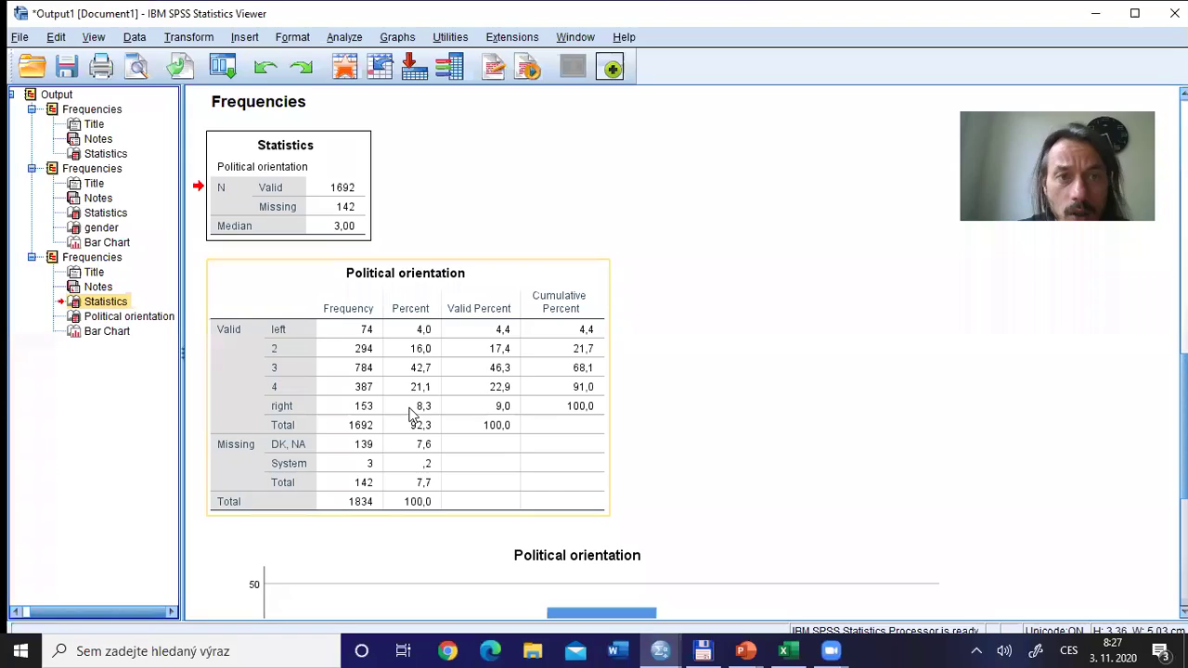
Open the Explore analysis and add Political orientation [b6] as the dependent variable
left_click(352, 37)
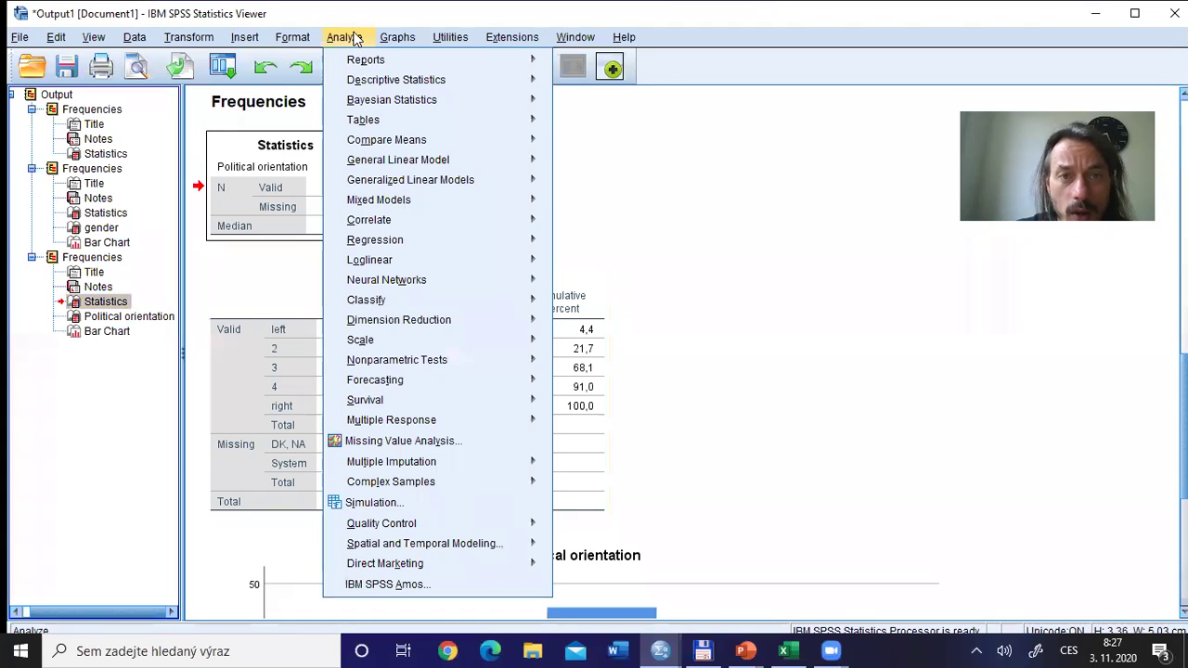
mouse_move(401, 90)
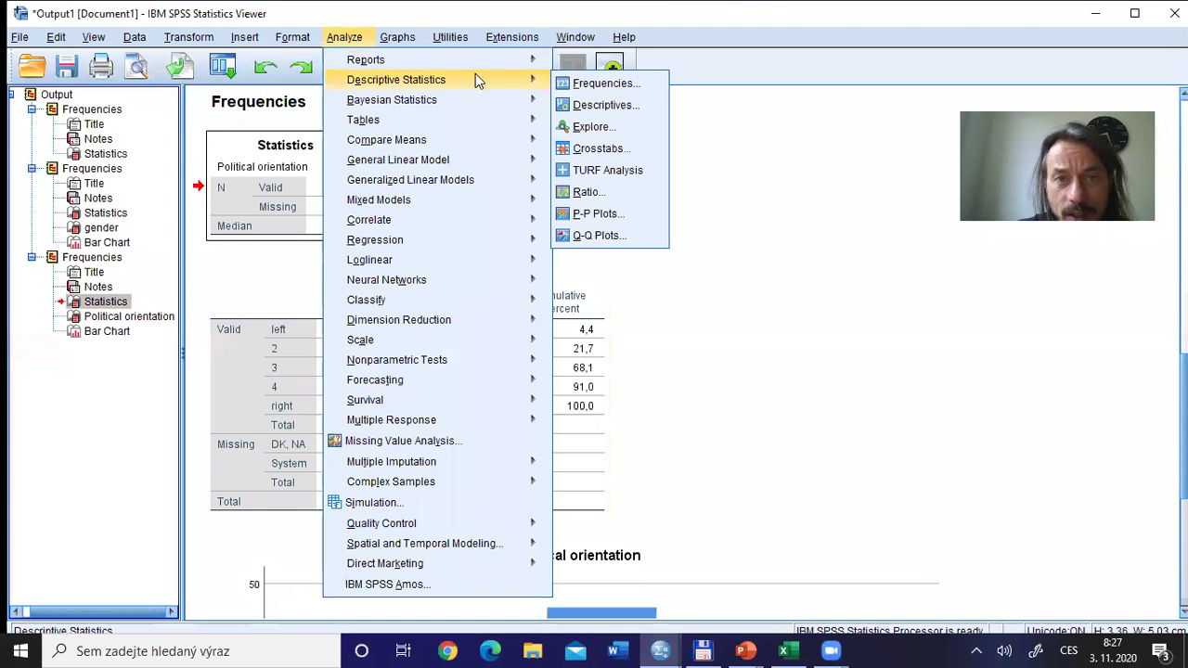
left_click(610, 129)
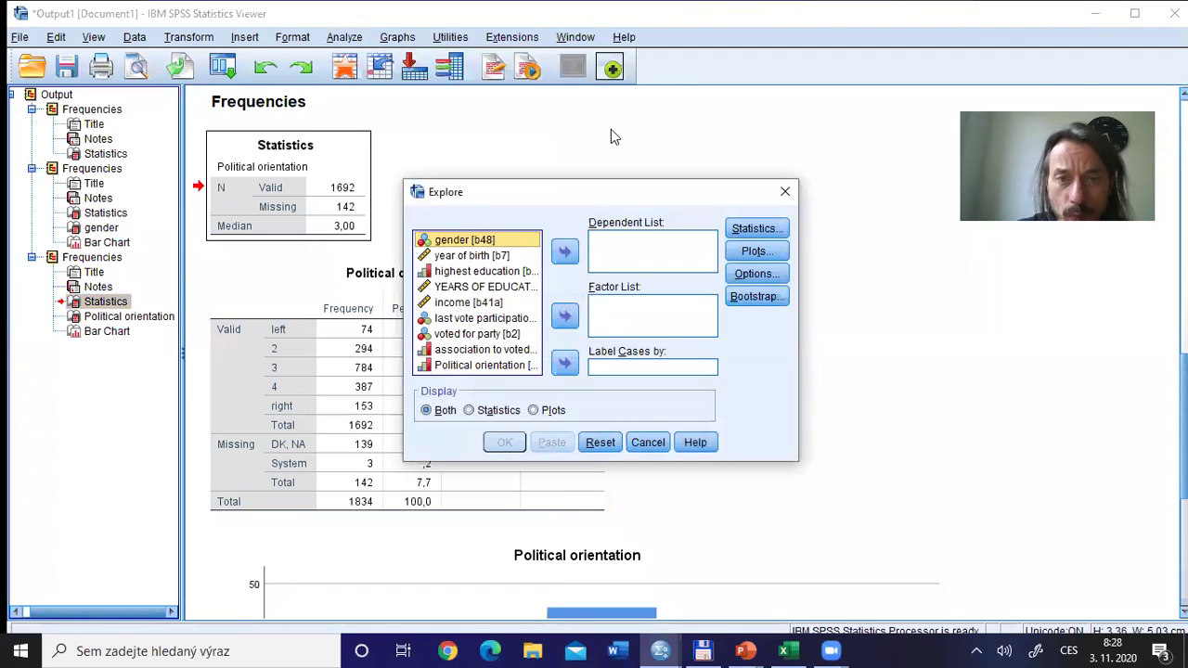
left_click(478, 366)
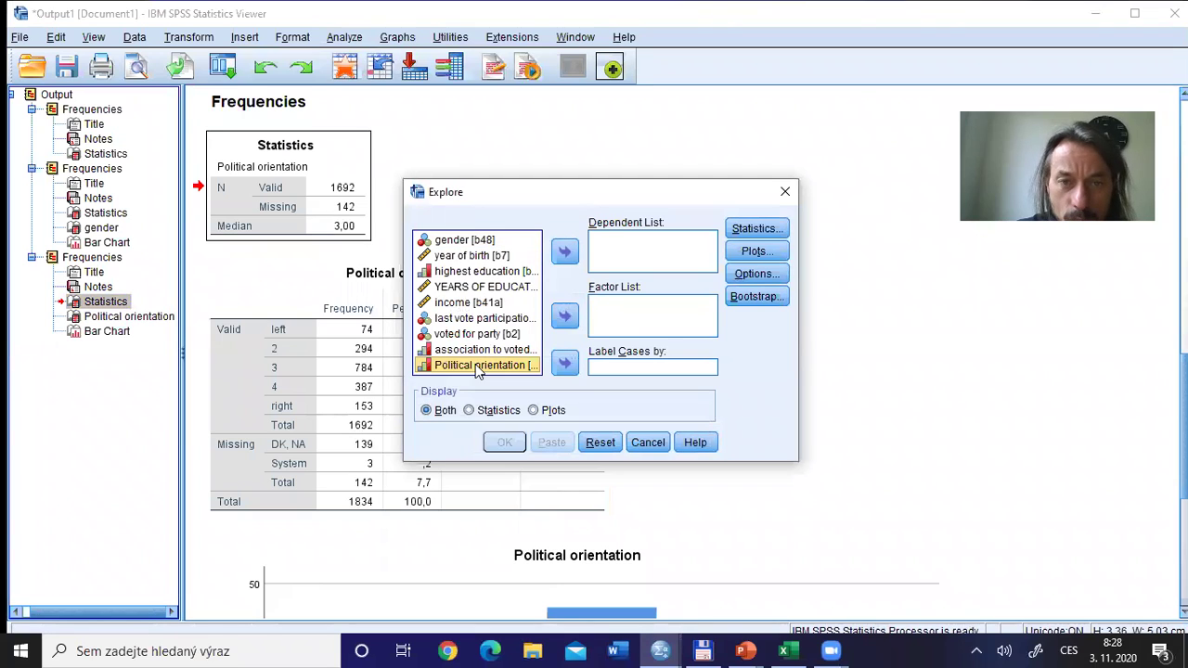
left_click(560, 258)
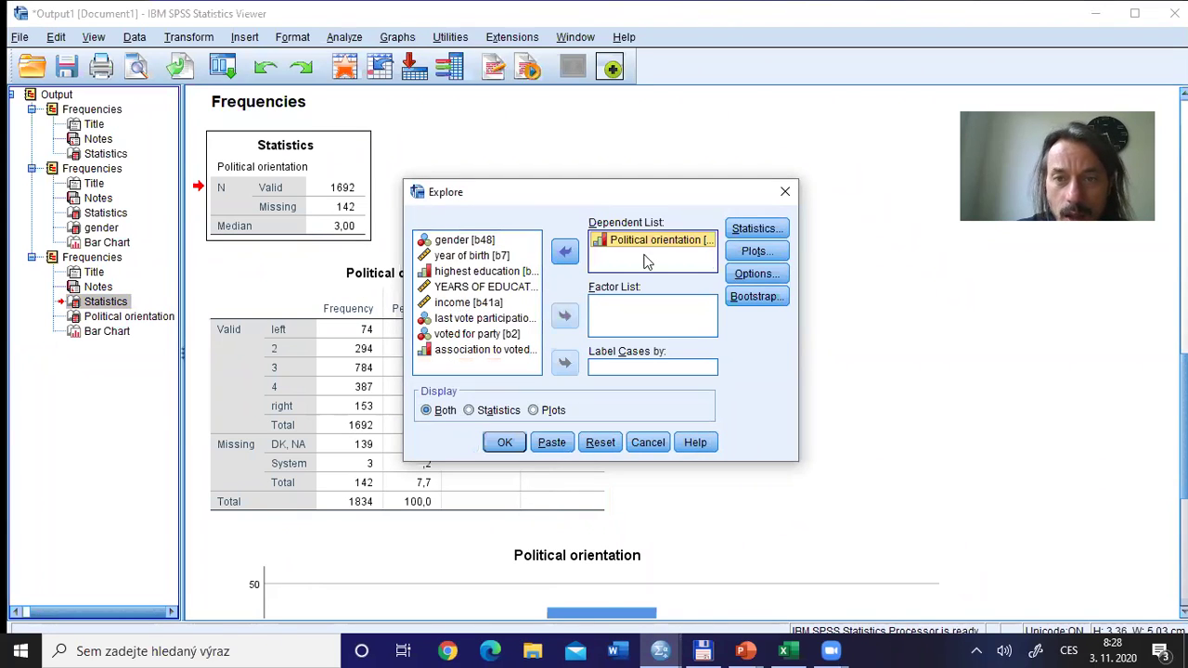
Exclude the stem-and-leaf plot, limit the Explore display to Statistics and run the analysis for Political orientation
left_click(754, 252)
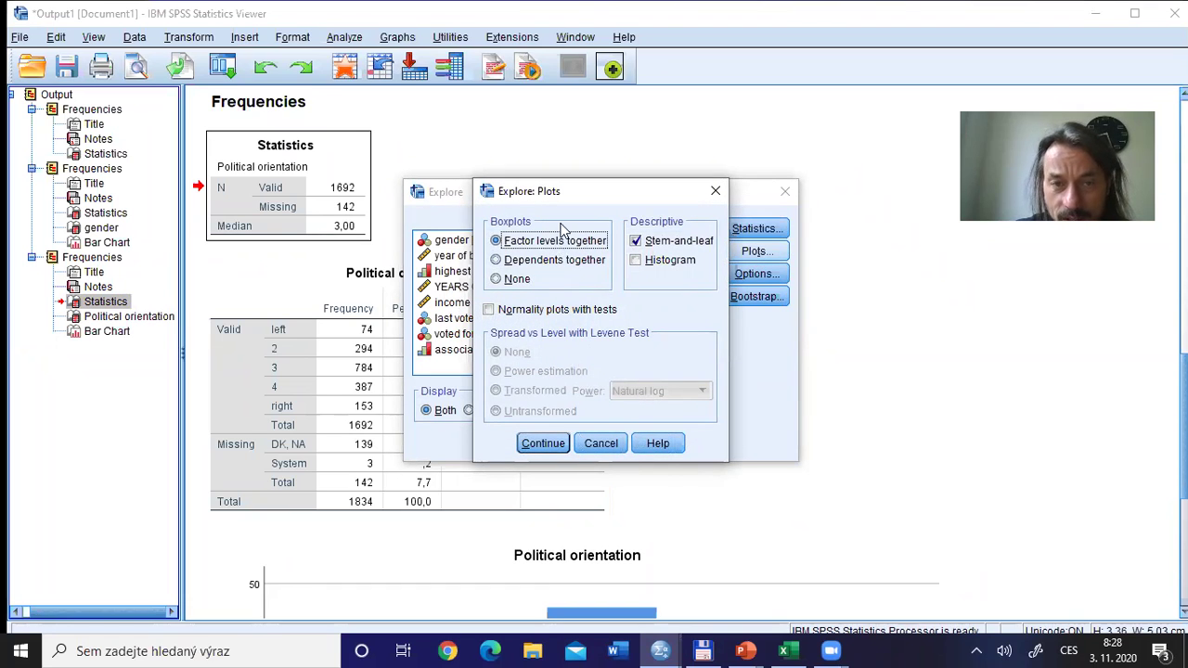
left_click(636, 243)
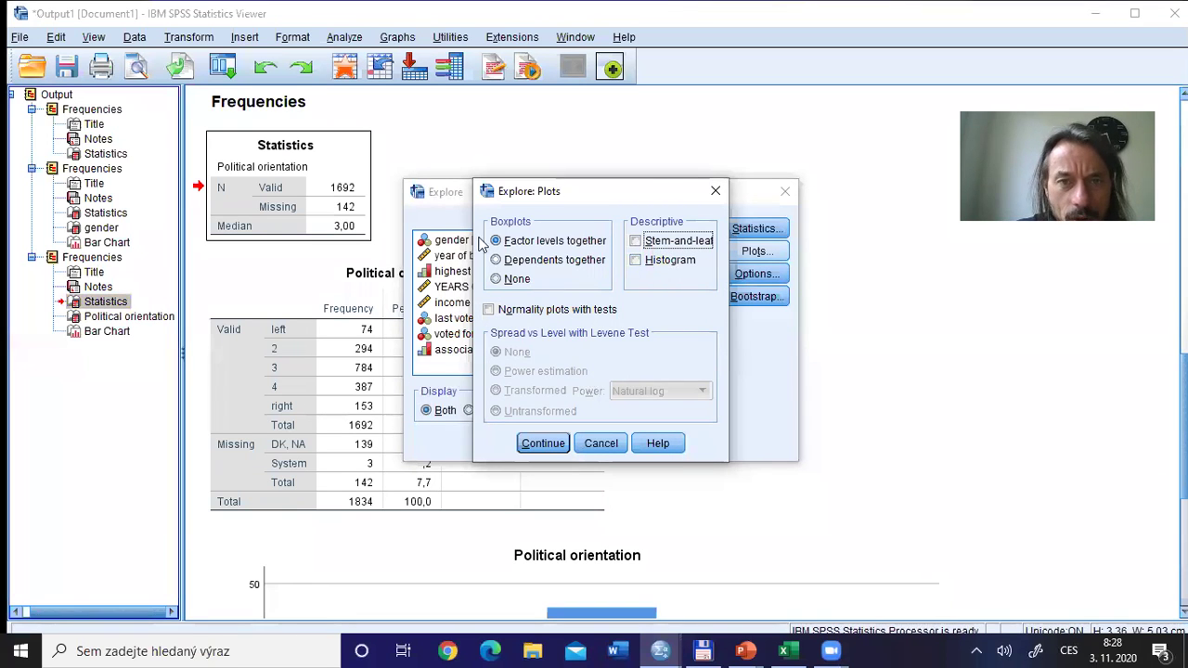
left_click(545, 447)
left_click(477, 417)
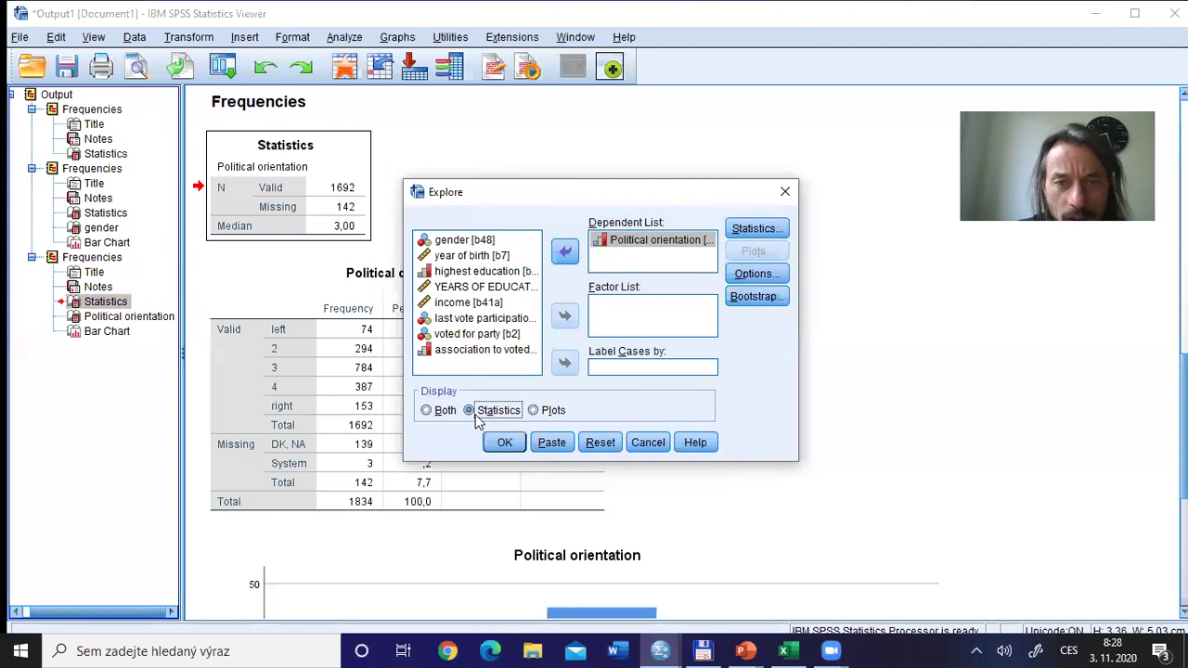
left_click(506, 443)
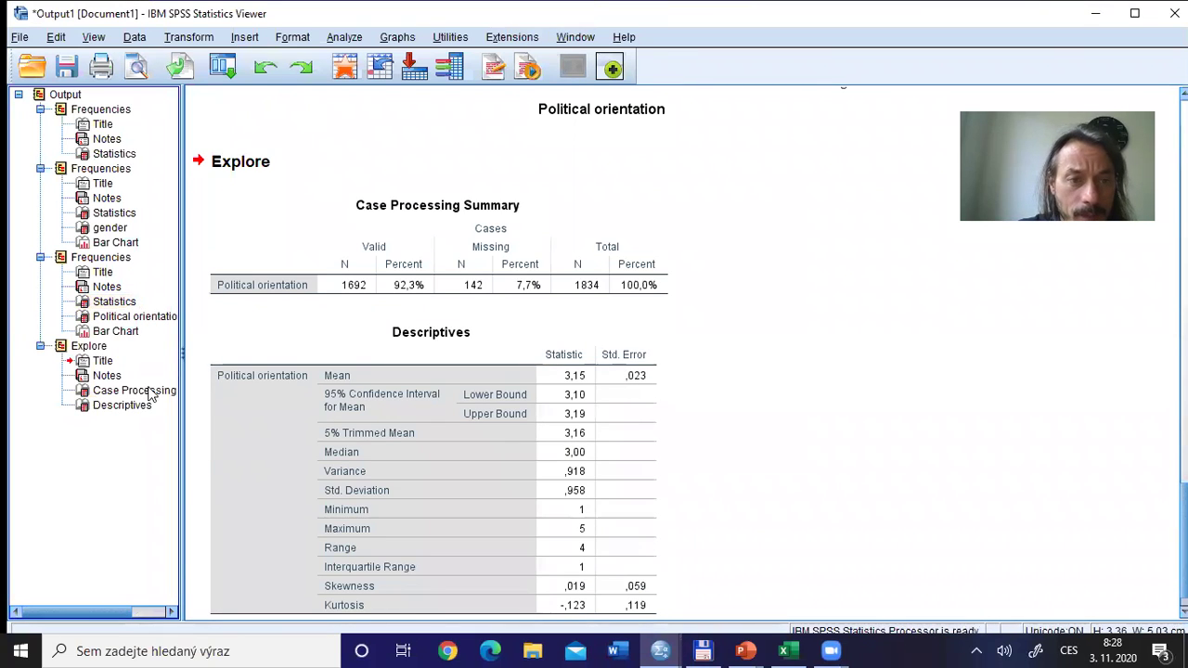
Rerun the Explore analysis of Political orientation with only Plots displayed and view its box plot
left_click(121, 406)
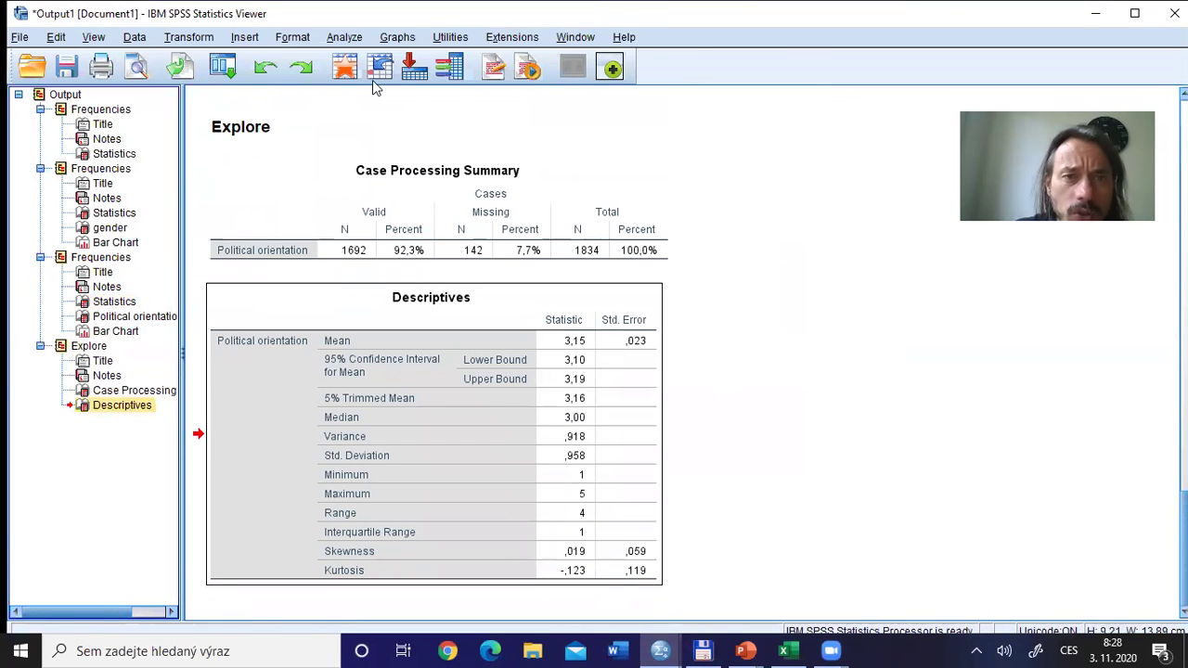
left_click(223, 66)
left_click(233, 98)
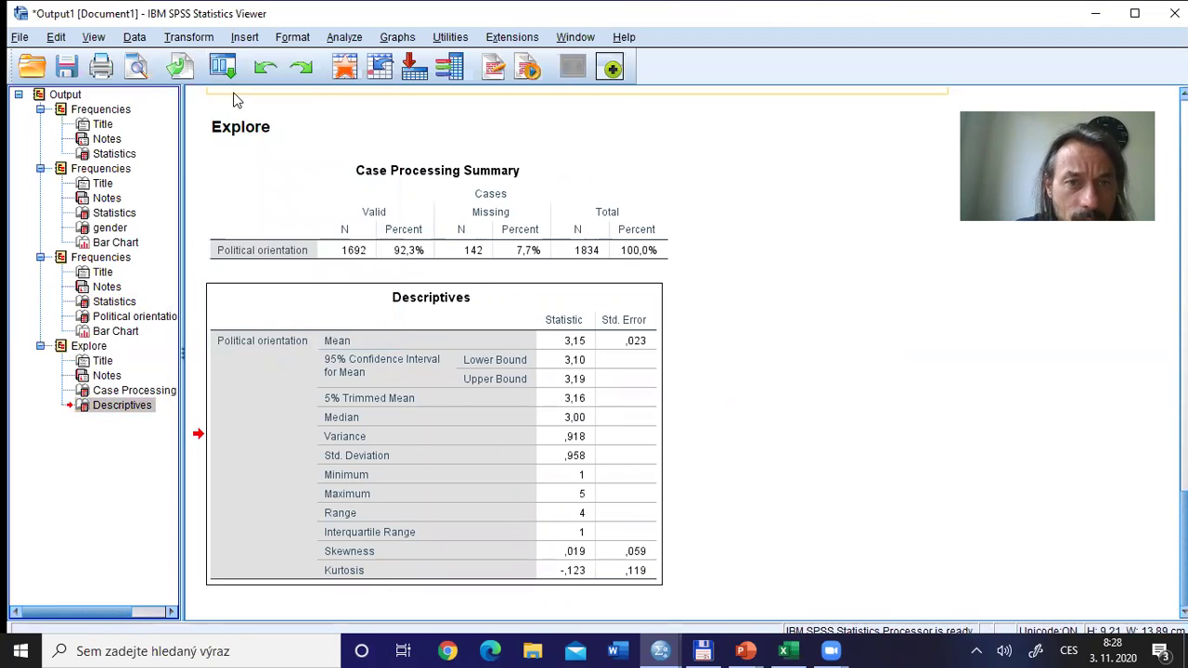
left_click(532, 409)
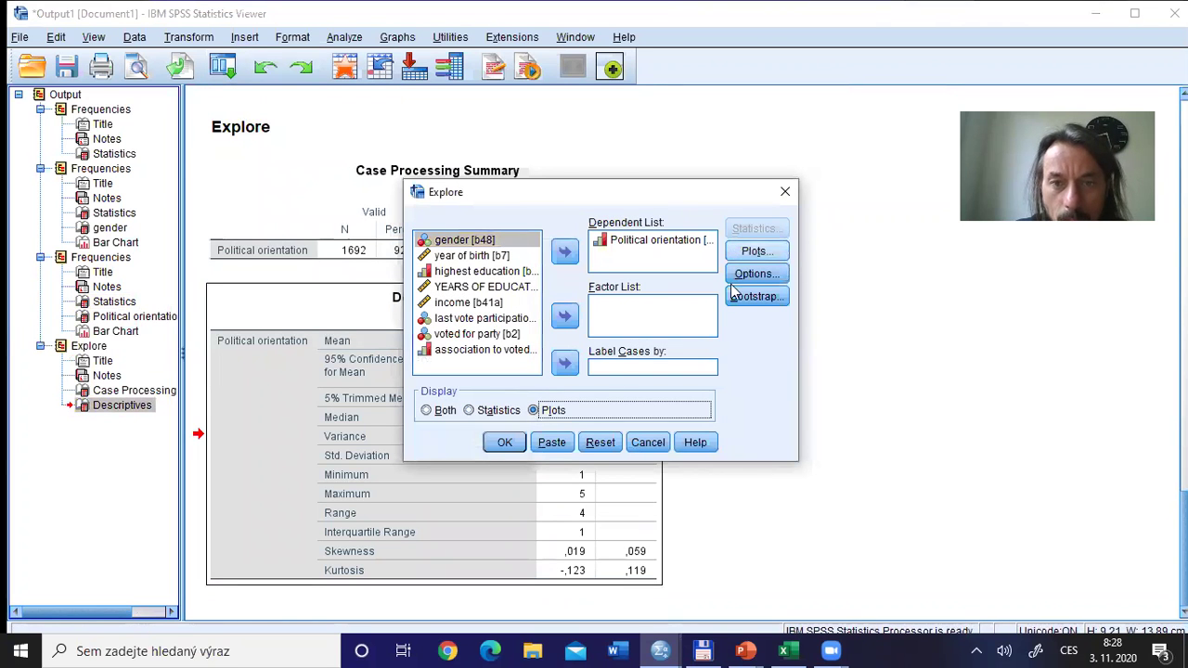
left_click(506, 443)
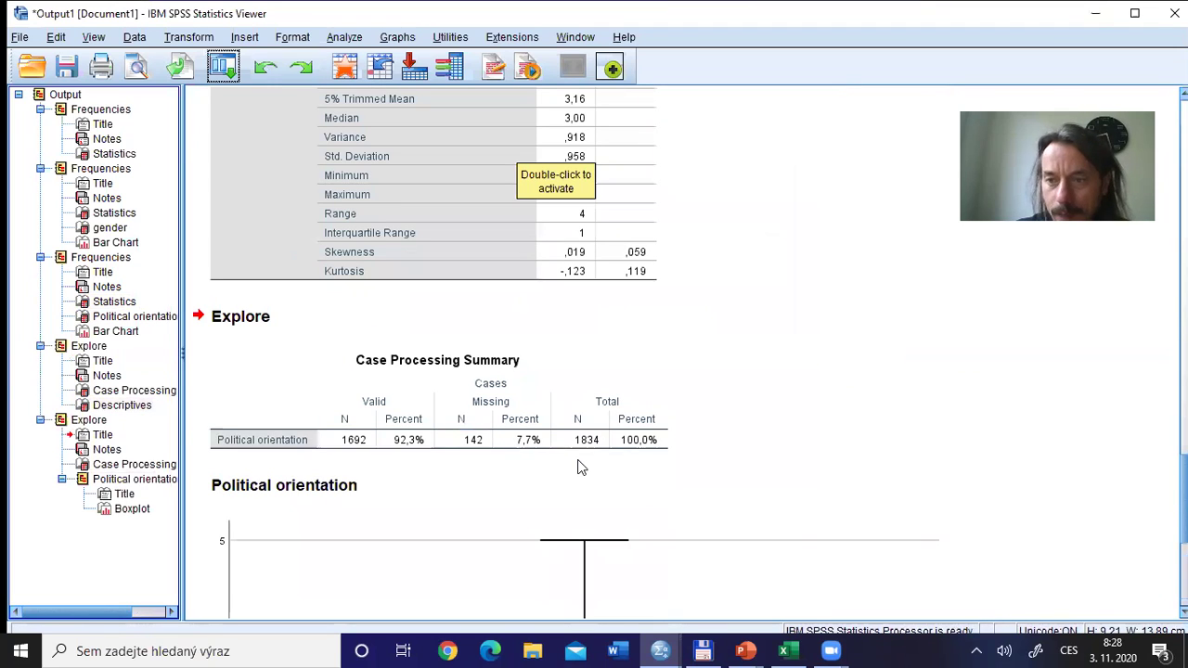
scroll(579, 466, "down", 5)
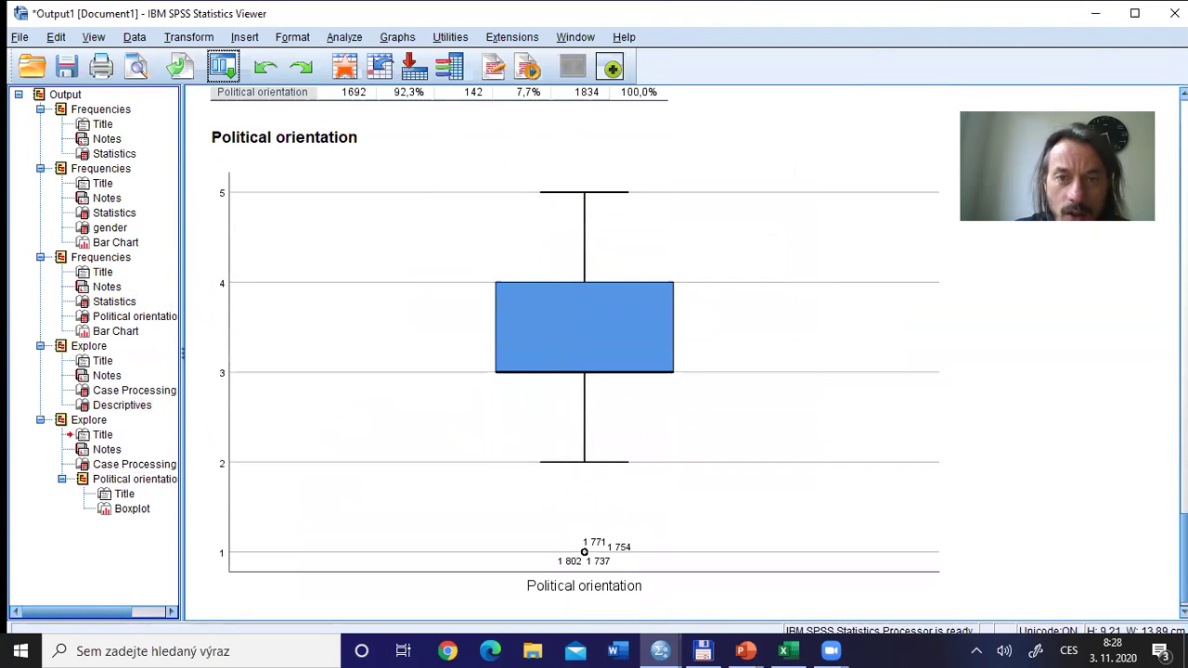
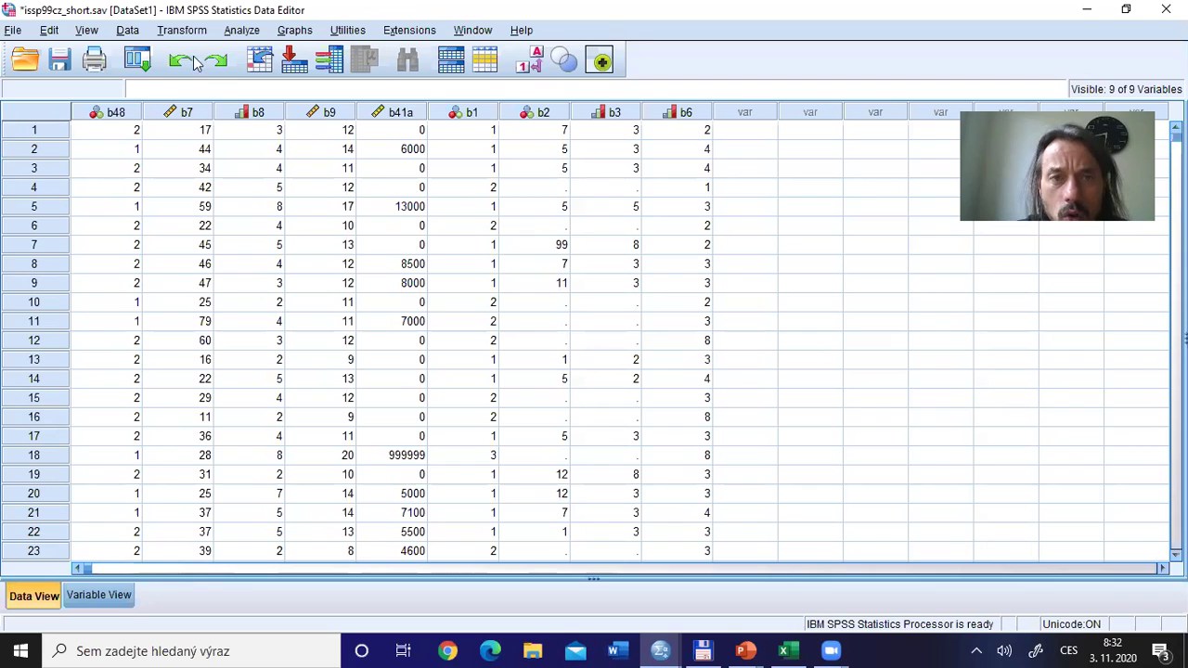
Reopen the Explore analysis from the data set and replace Political orientation with income [b41a] as the dependent variable
left_click(399, 113)
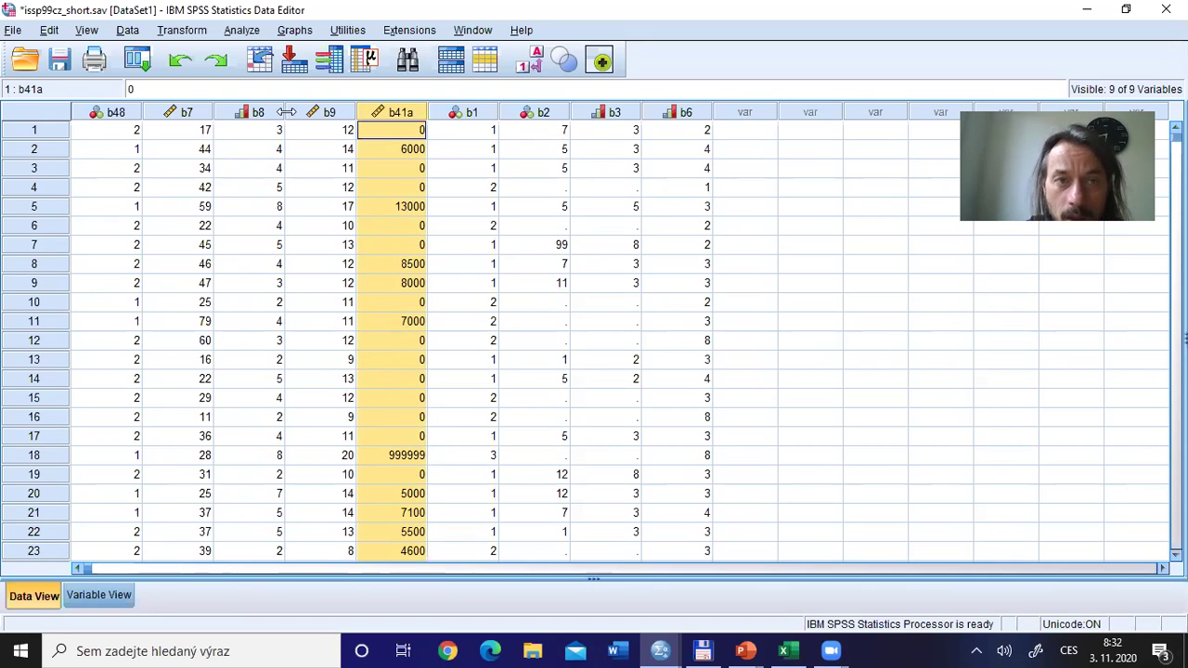
left_click(240, 37)
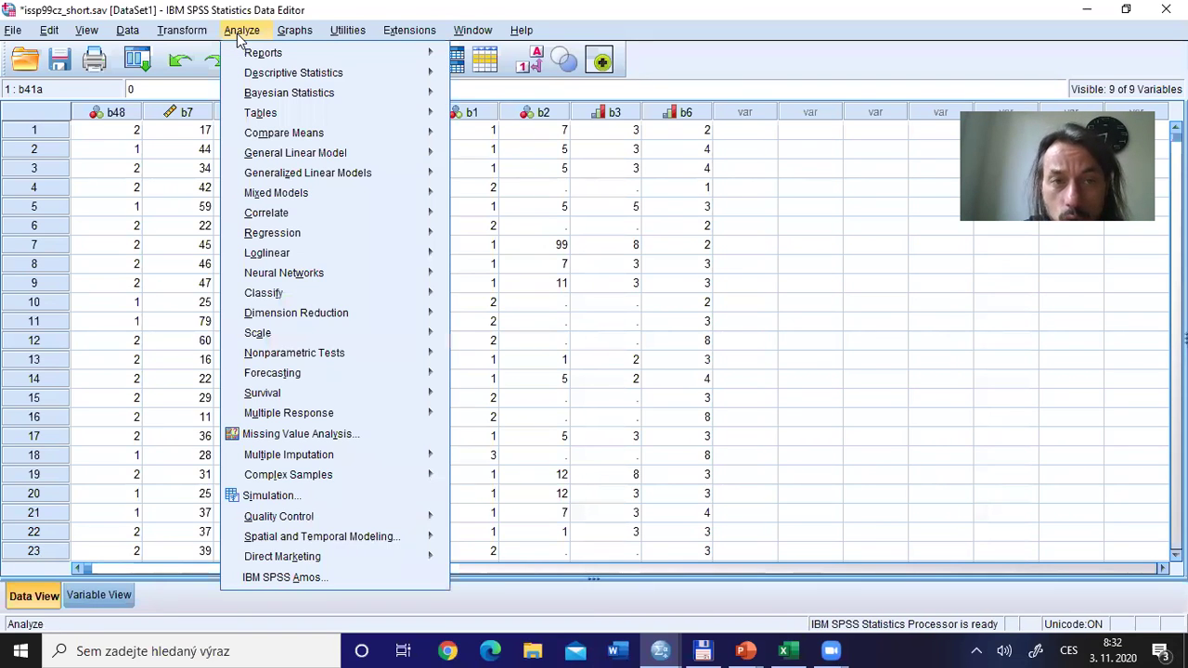
mouse_move(286, 76)
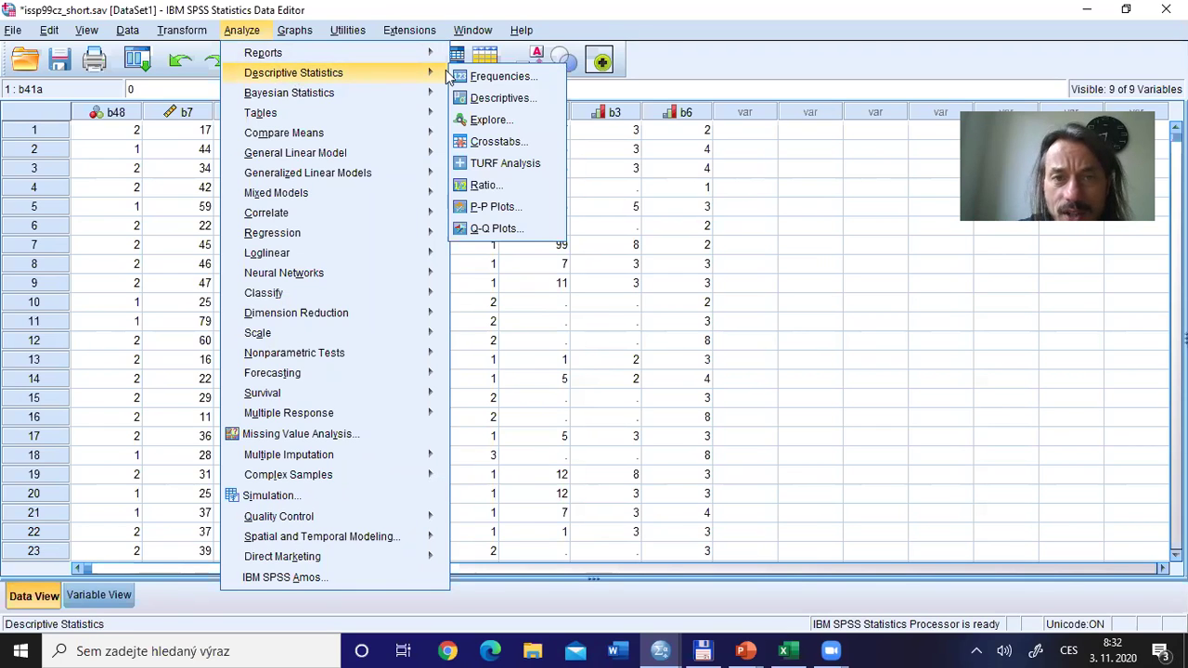
left_click(490, 119)
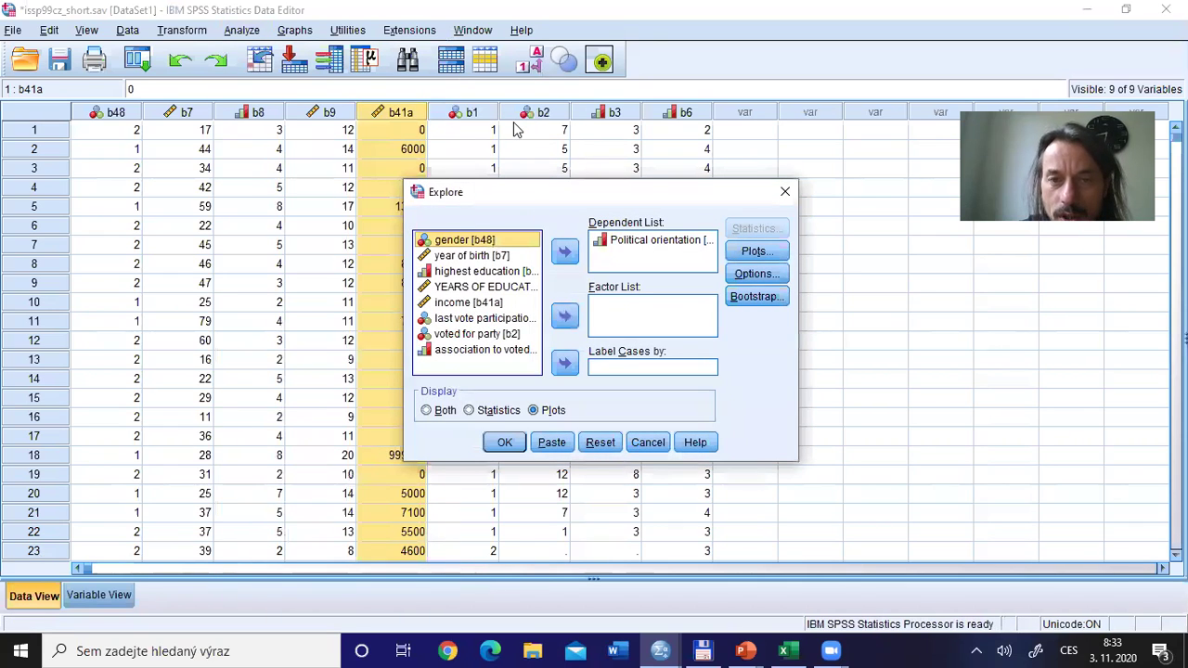
left_click(638, 240)
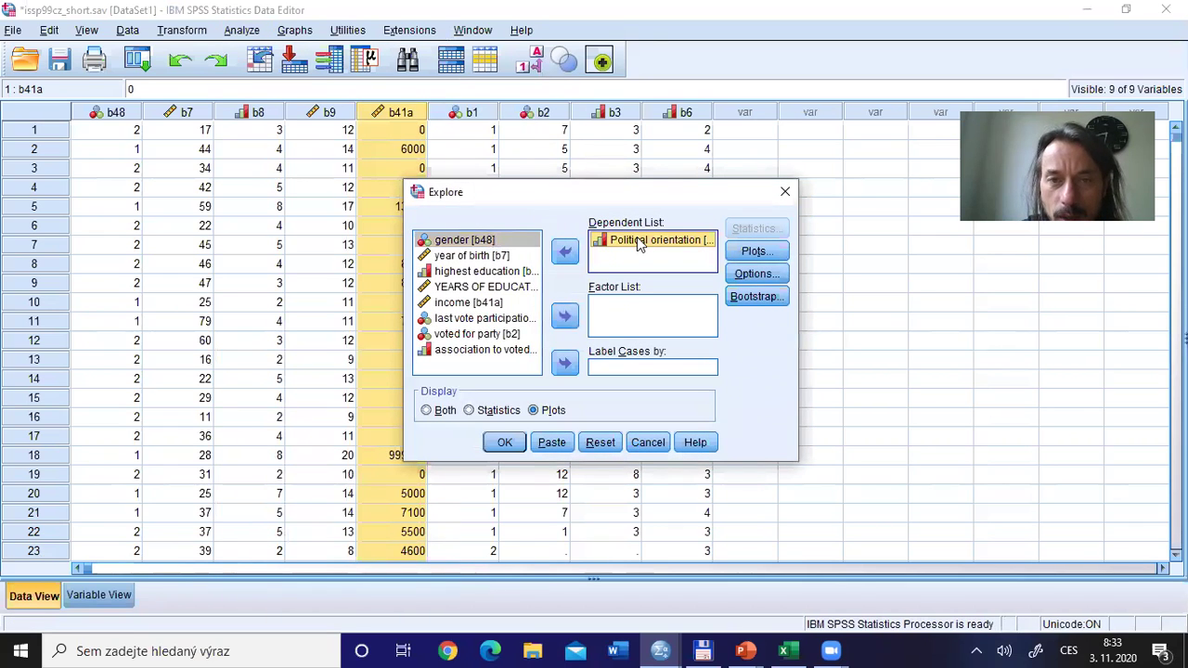
left_click(567, 252)
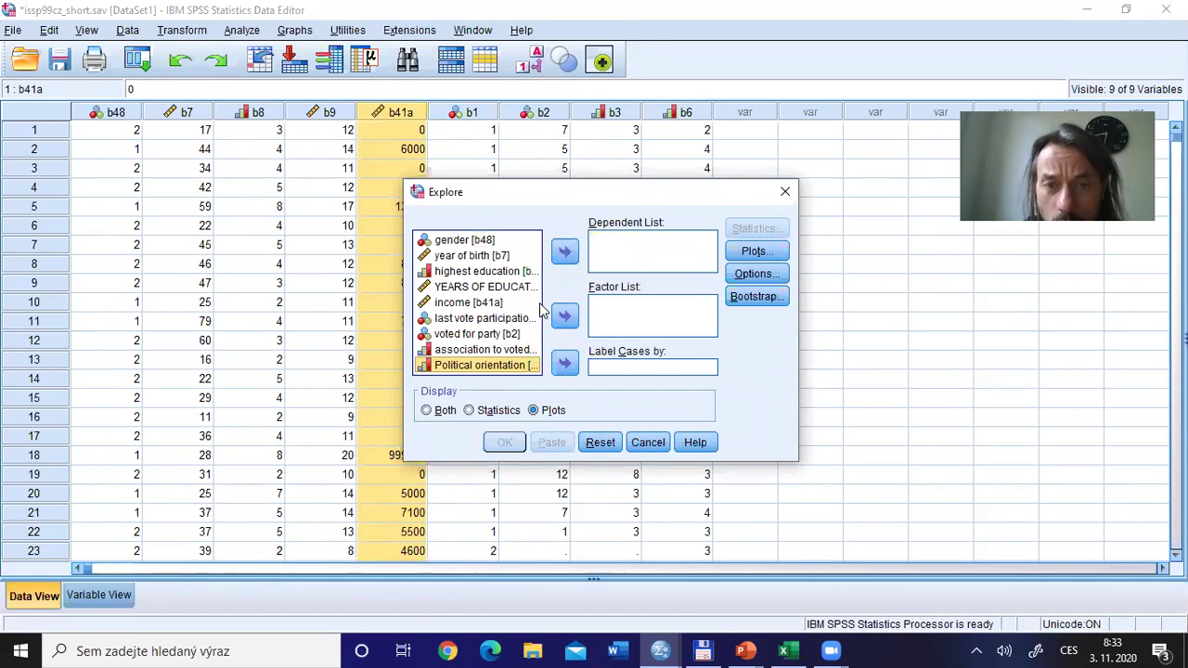
left_click(477, 304)
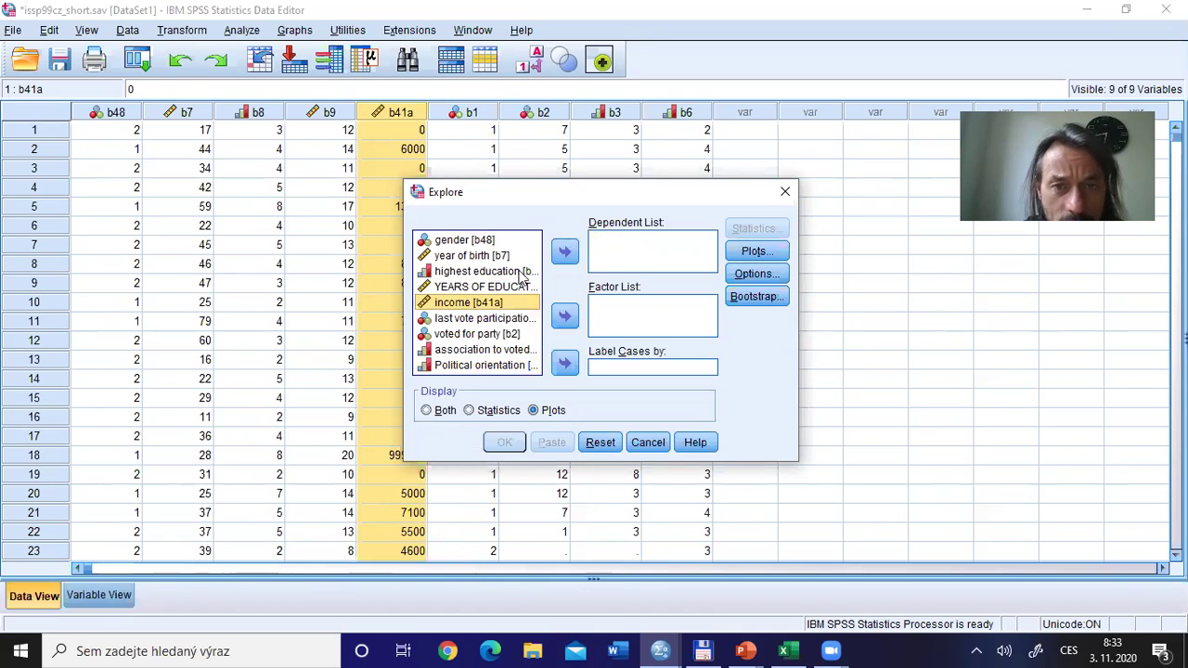
left_click(565, 251)
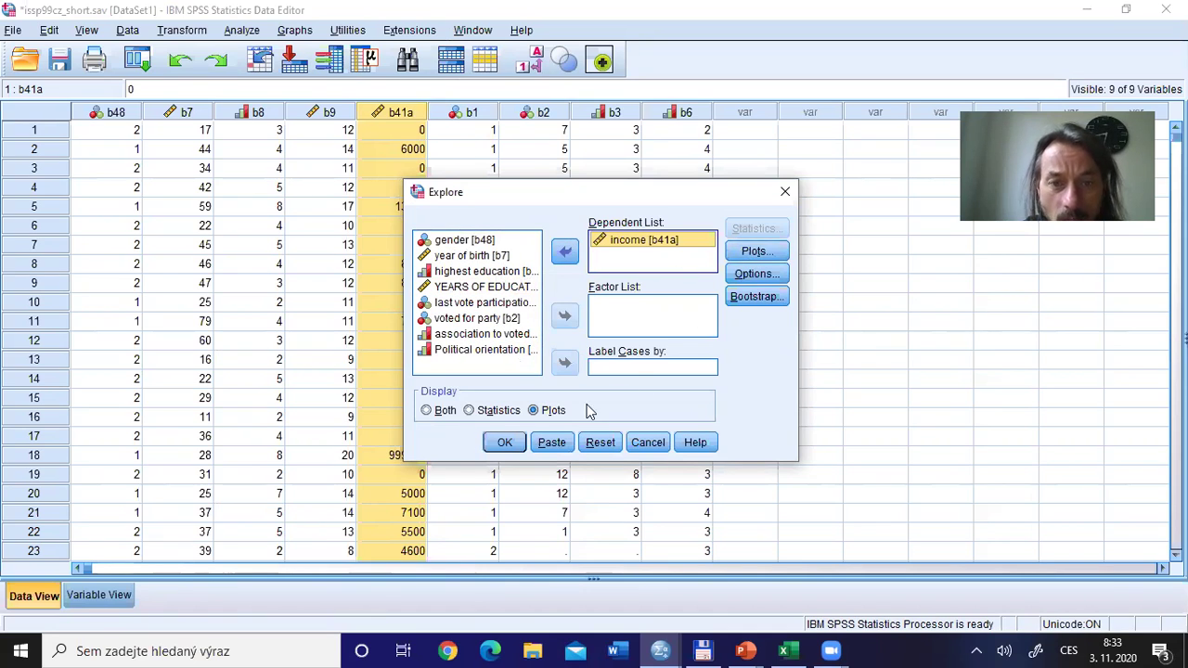
Limit the Explore display to Statistics, run the analysis for income and select its Descriptives table
left_click(469, 413)
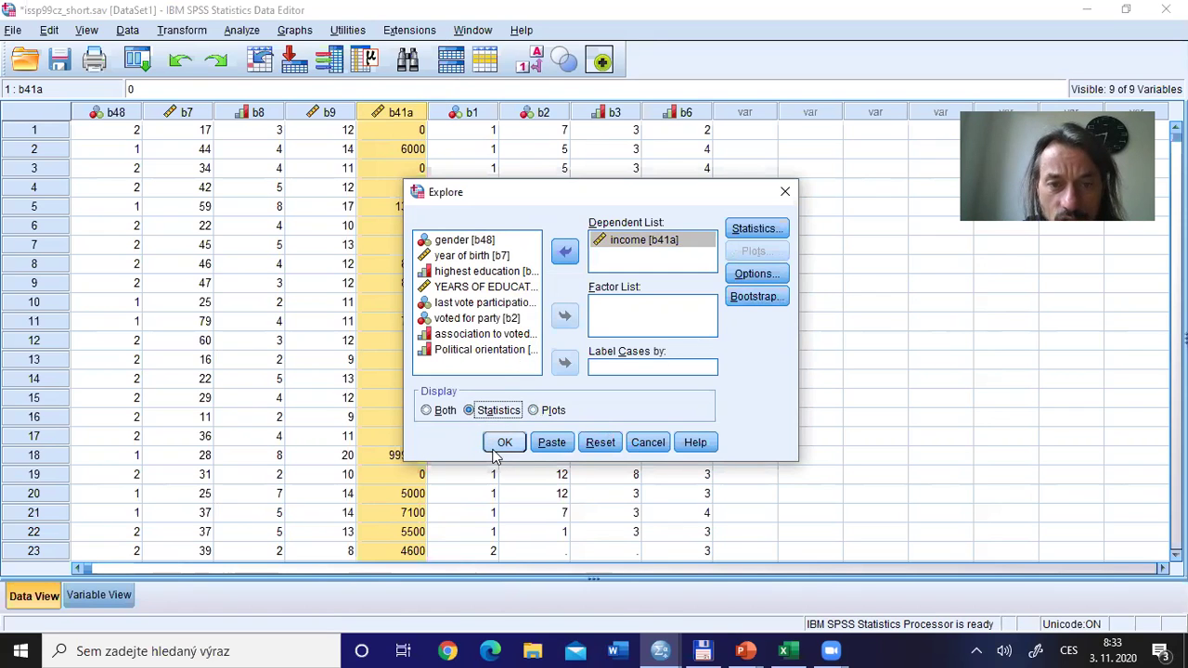
left_click(498, 444)
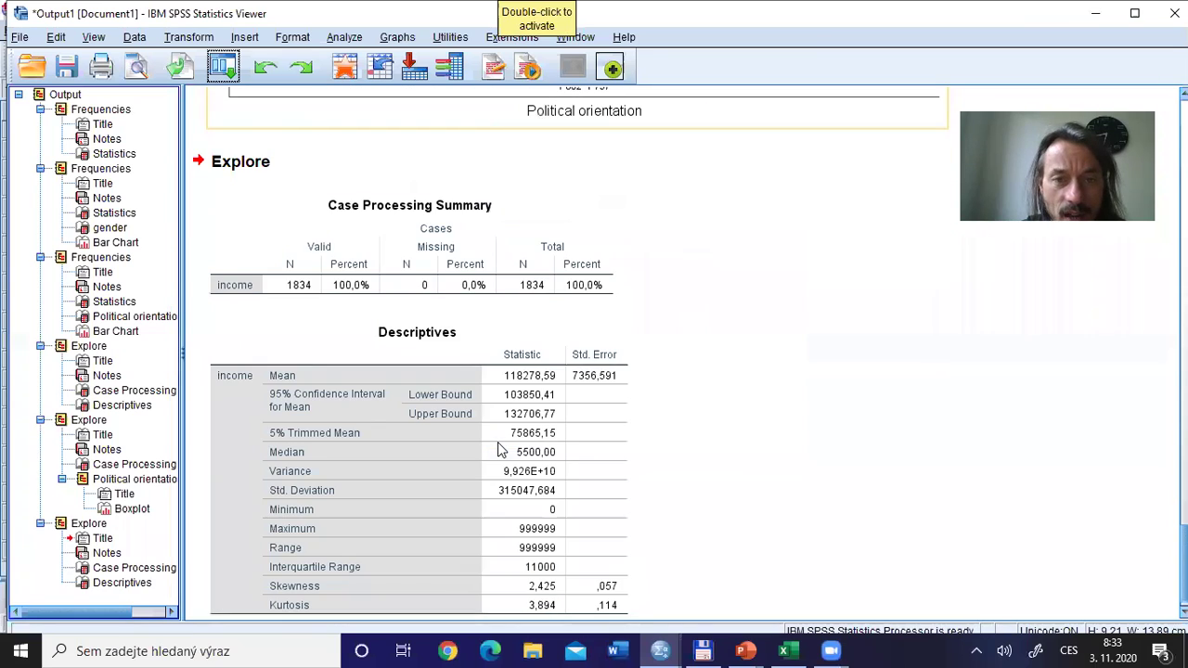
left_click(498, 450)
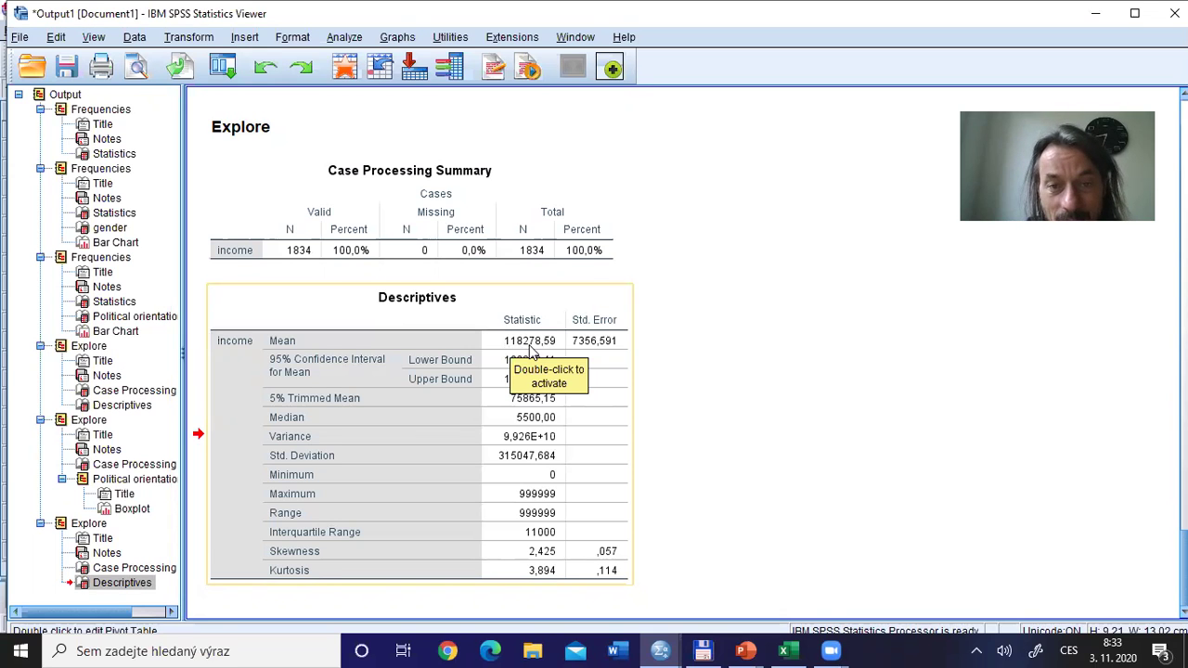
Check the value labels and missing-value definition of income [b41a] in the data set and compare them with its Descriptives output
key("alt+Tab")
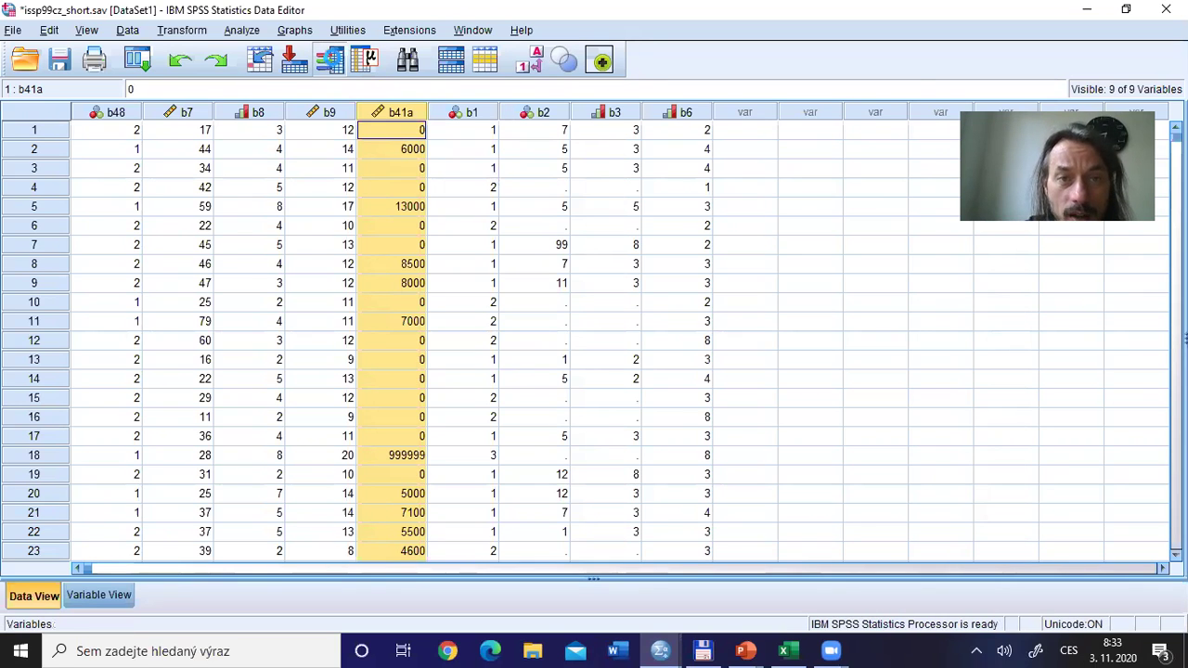
left_click(330, 60)
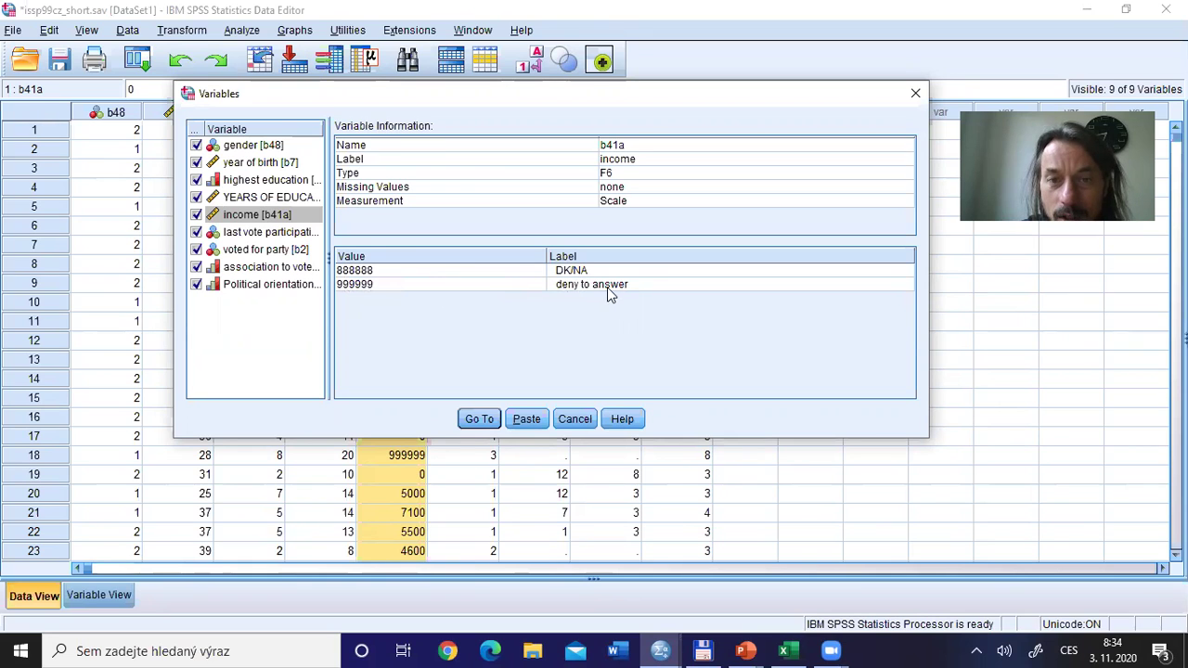
left_click(575, 420)
key("alt+Tab")
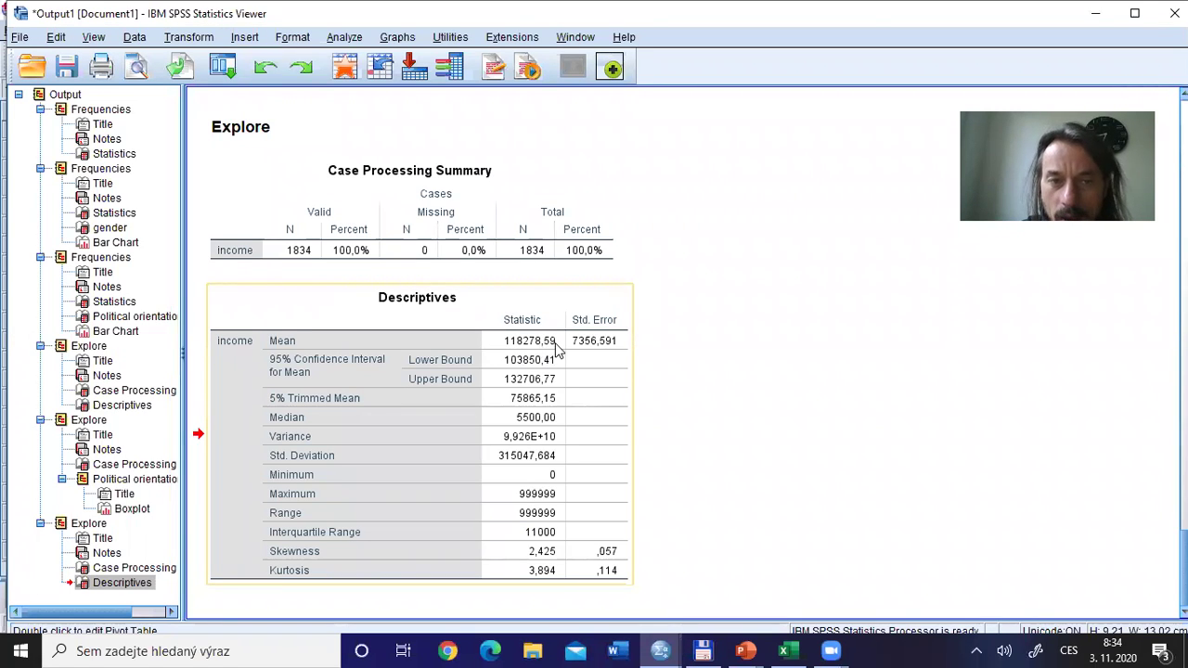
key("alt+Tab")
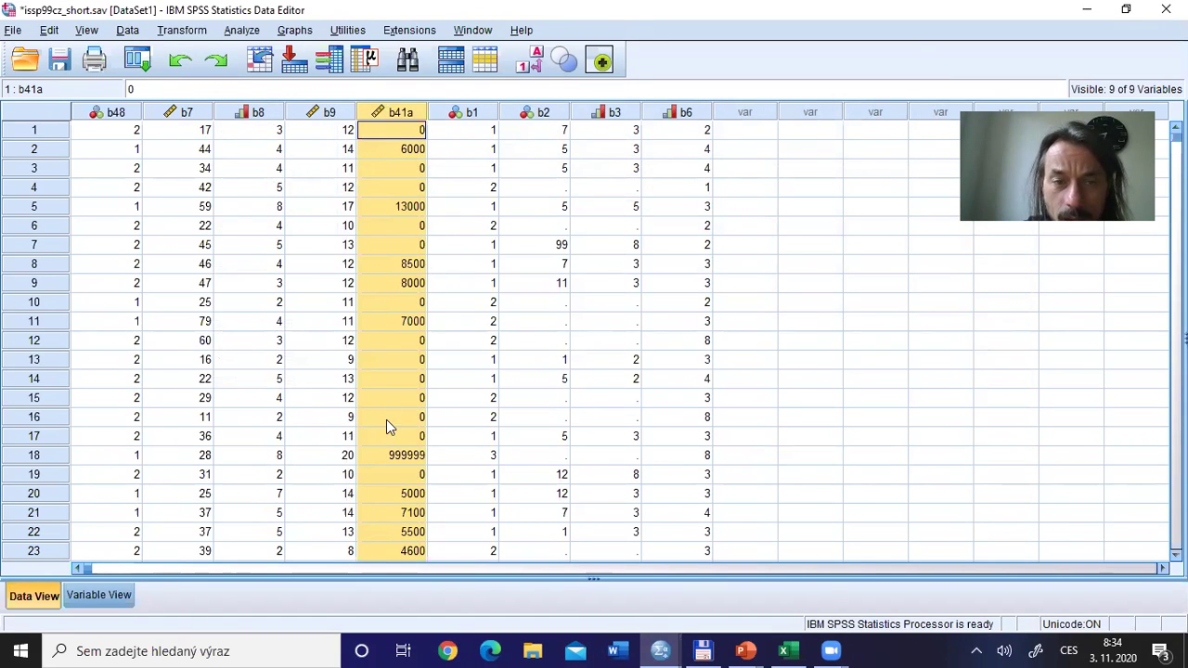
Define 888888, 999999 and 0 as discrete missing values for the variable income [b41a]
left_click(115, 594)
left_click(48, 186)
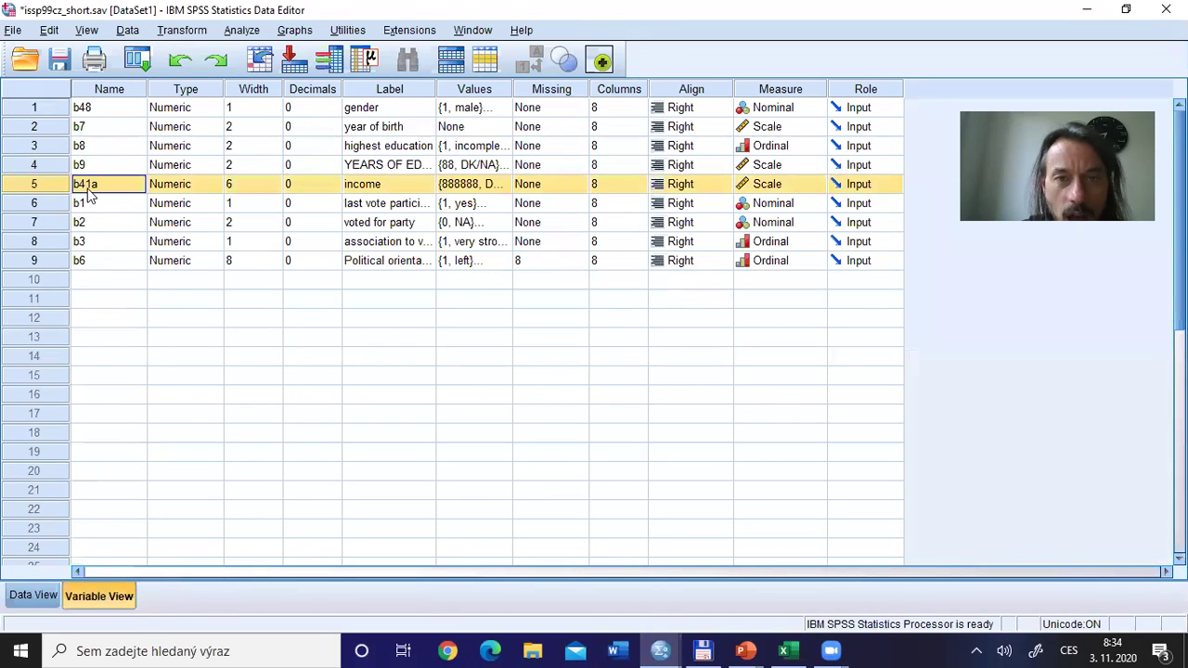
left_click(570, 190)
left_click(578, 186)
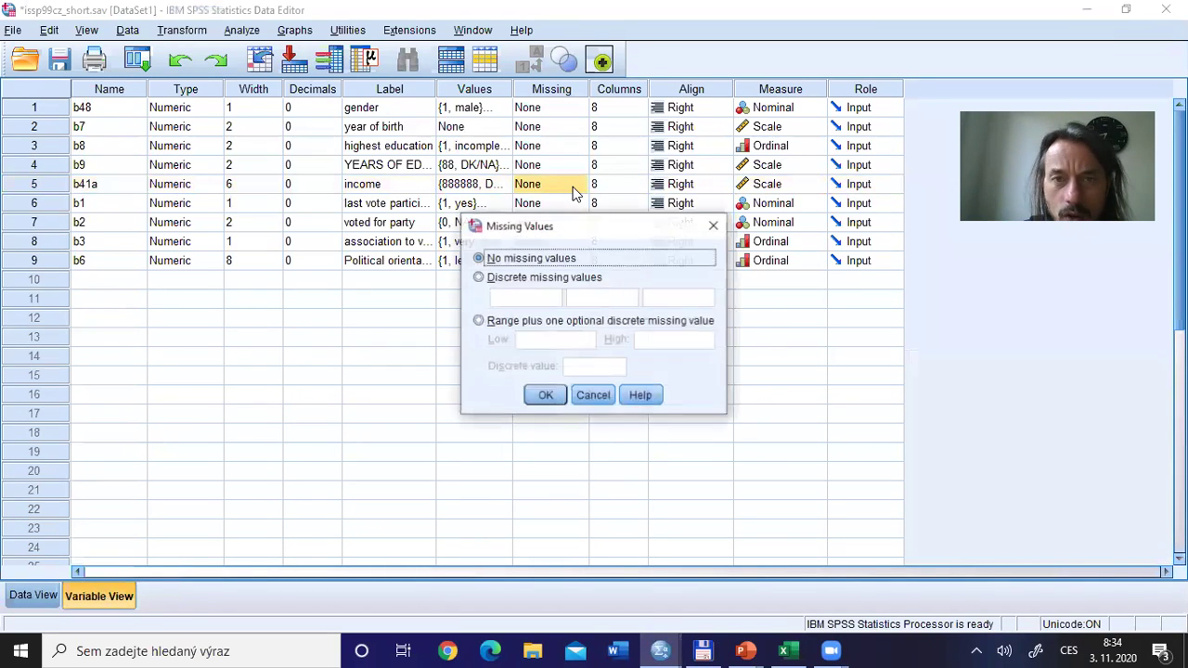
left_click(505, 276)
left_click(515, 297)
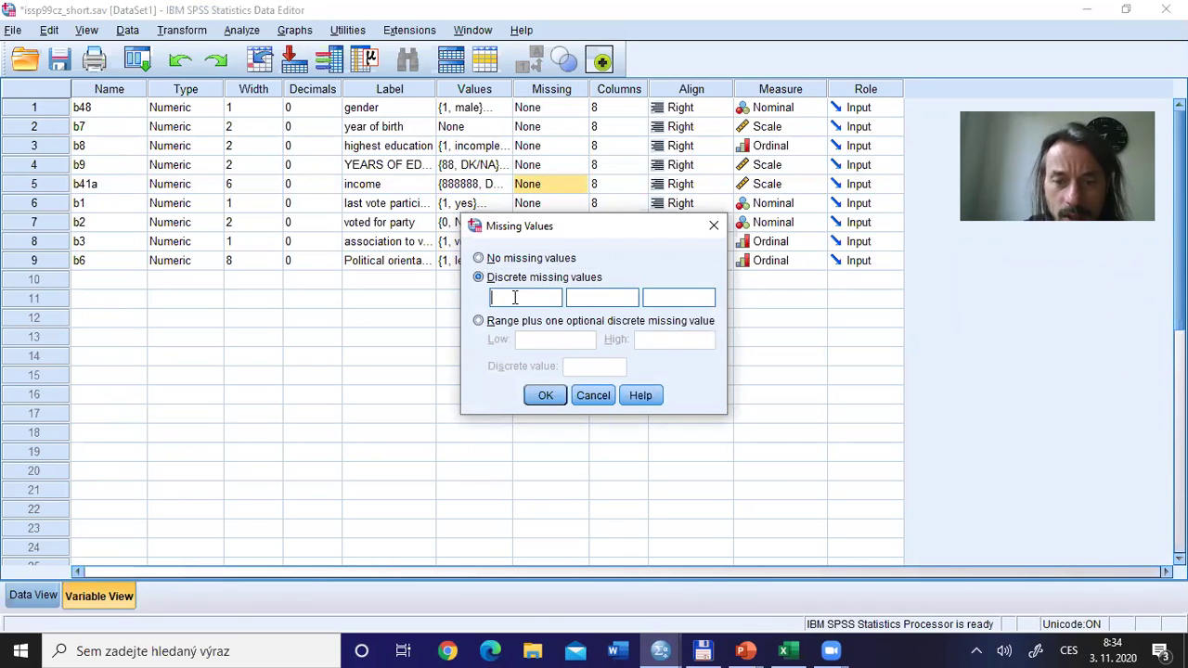
type("888")
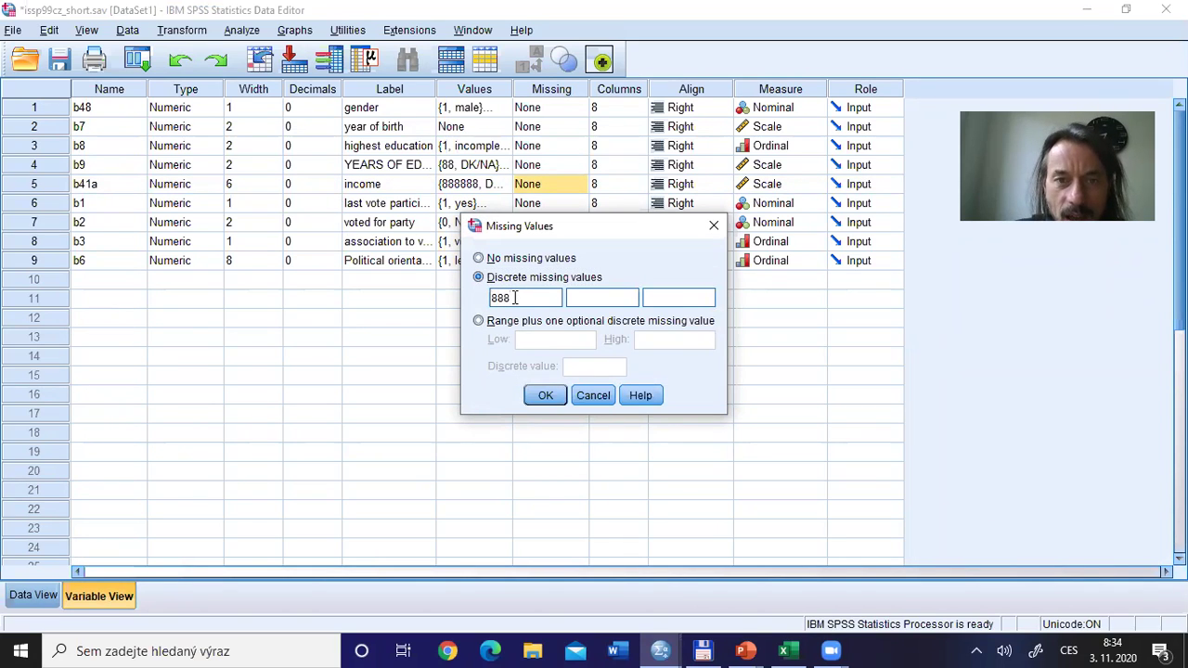
type("888")
left_click(621, 295)
type("999")
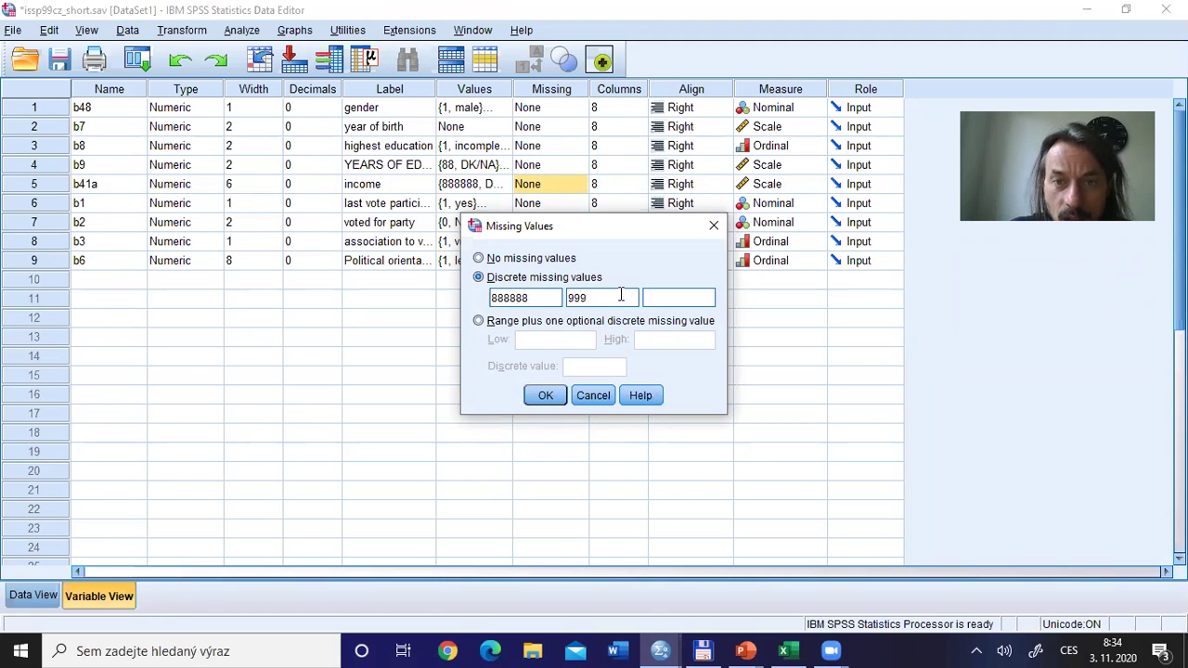
type("999")
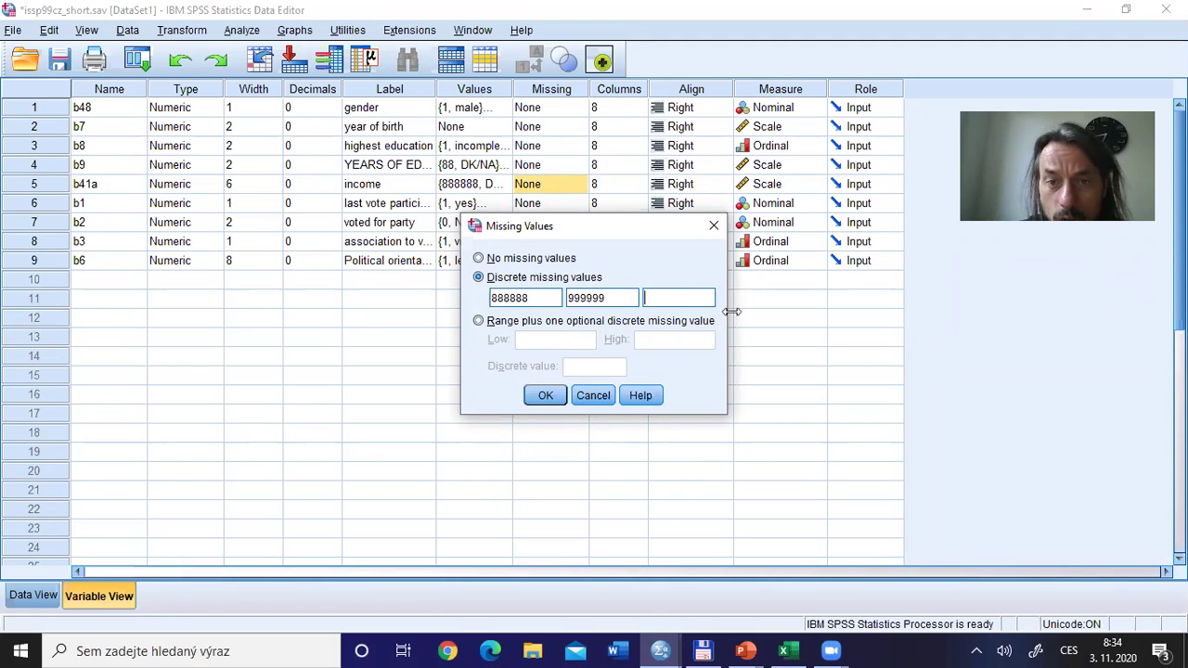
type("0")
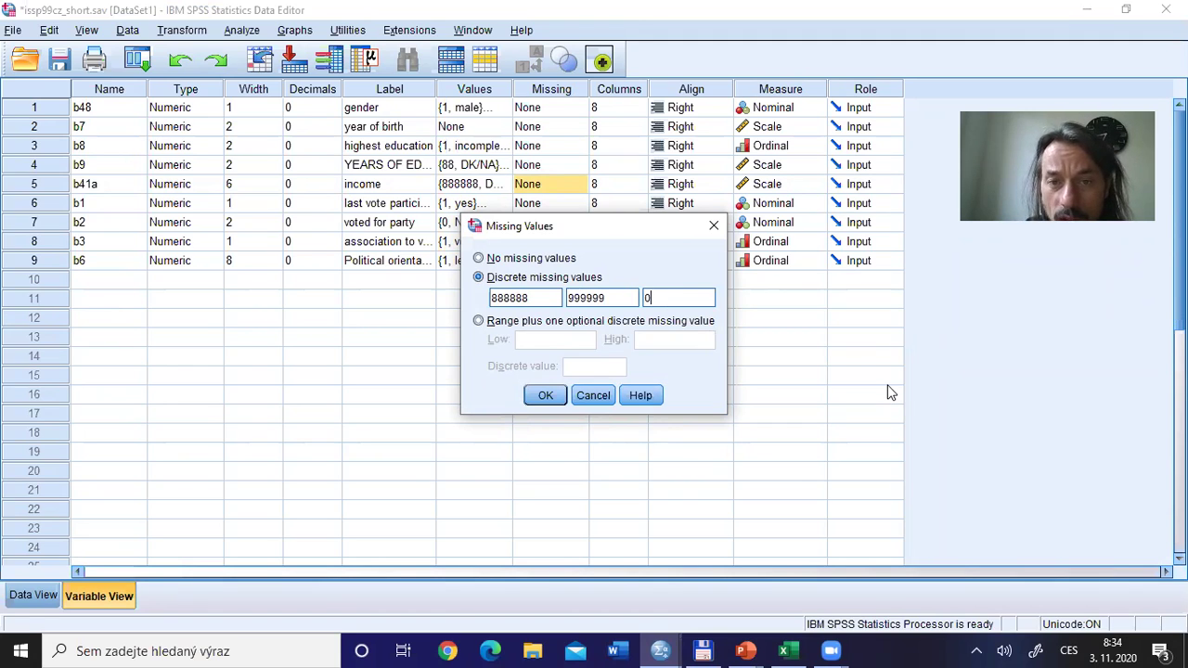
left_click(545, 396)
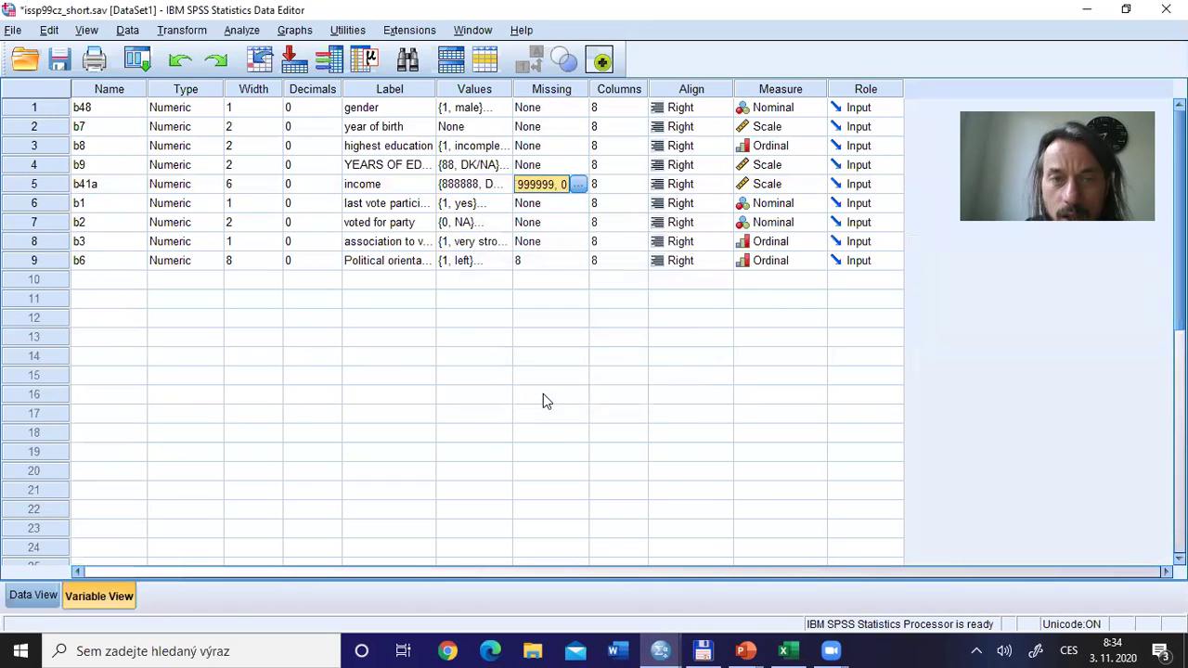
Rerun the recalled Explore analysis for income [b41a] with only Statistics displayed
left_click(137, 61)
left_click(147, 89)
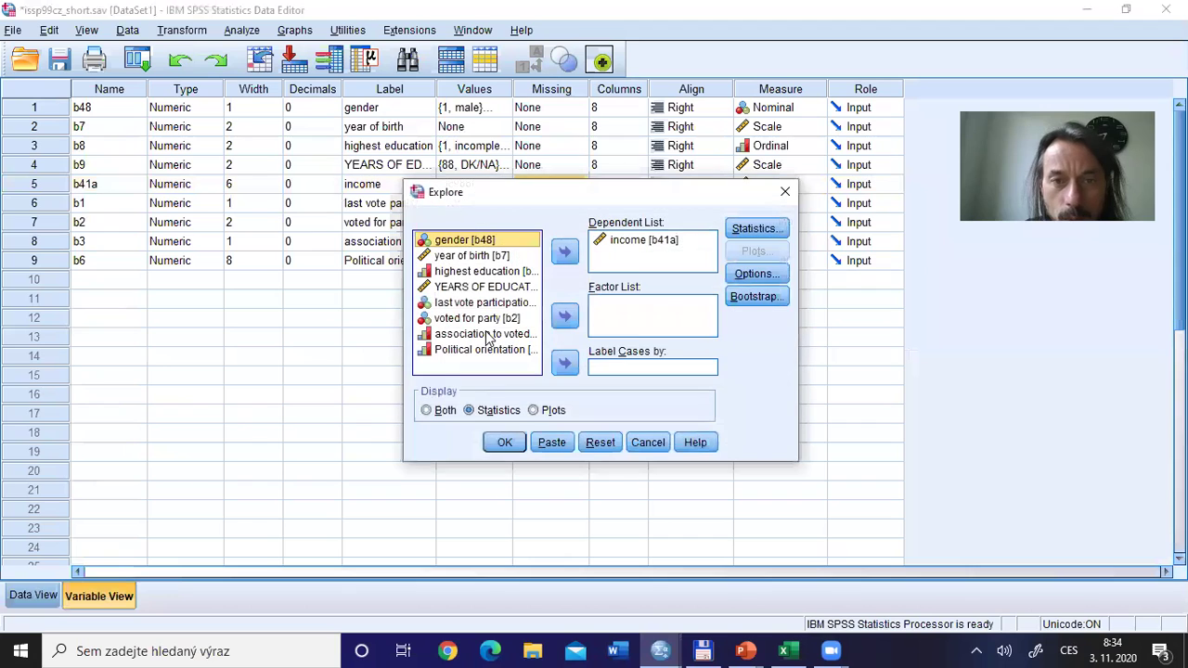
left_click(506, 440)
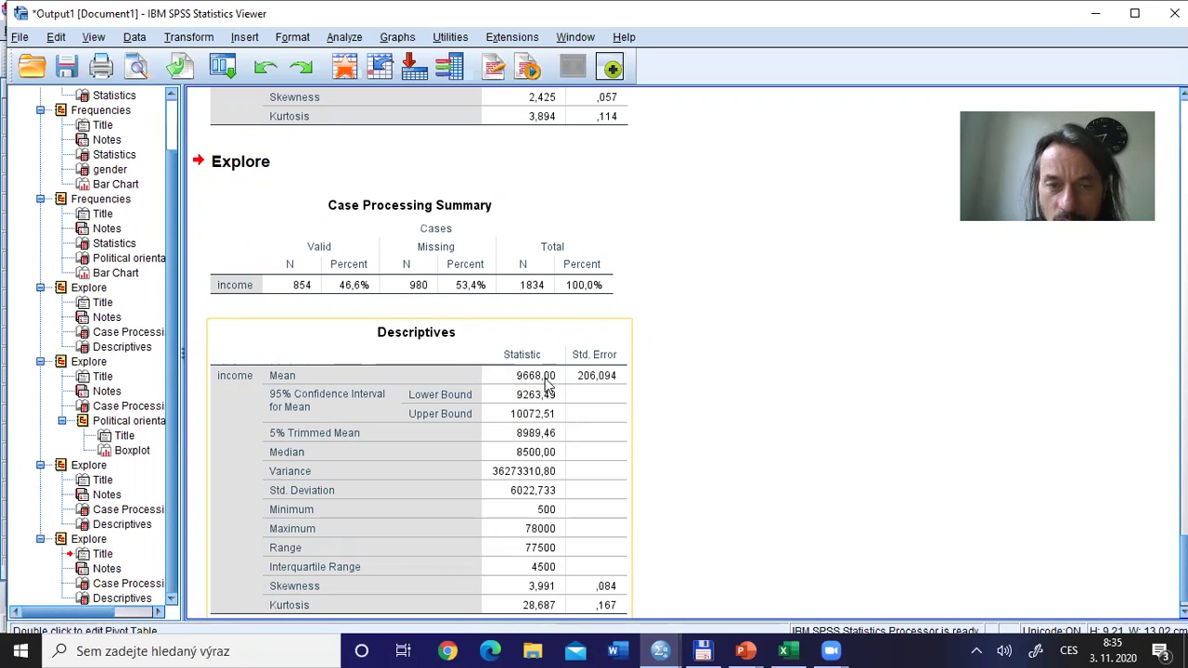
Review the Cardinal vars slide in the PowerPoint presentation and compare it with the income Descriptives table in the SPSS output
key("alt+Tab")
key("alt+Tab")
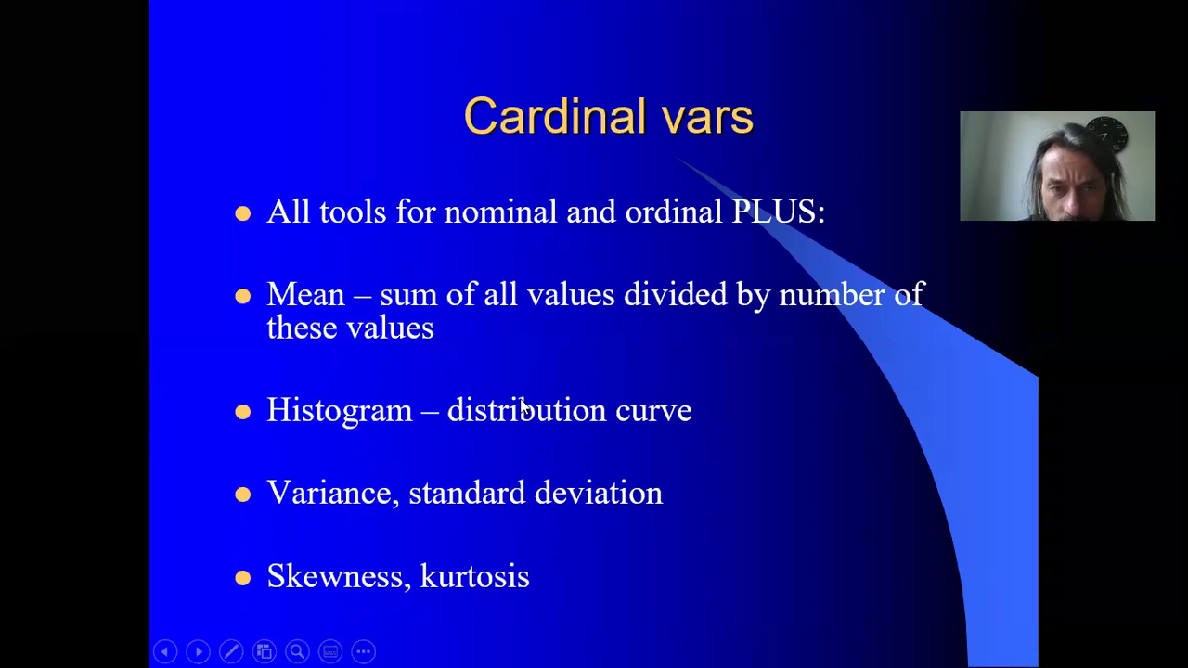
key("alt+Tab")
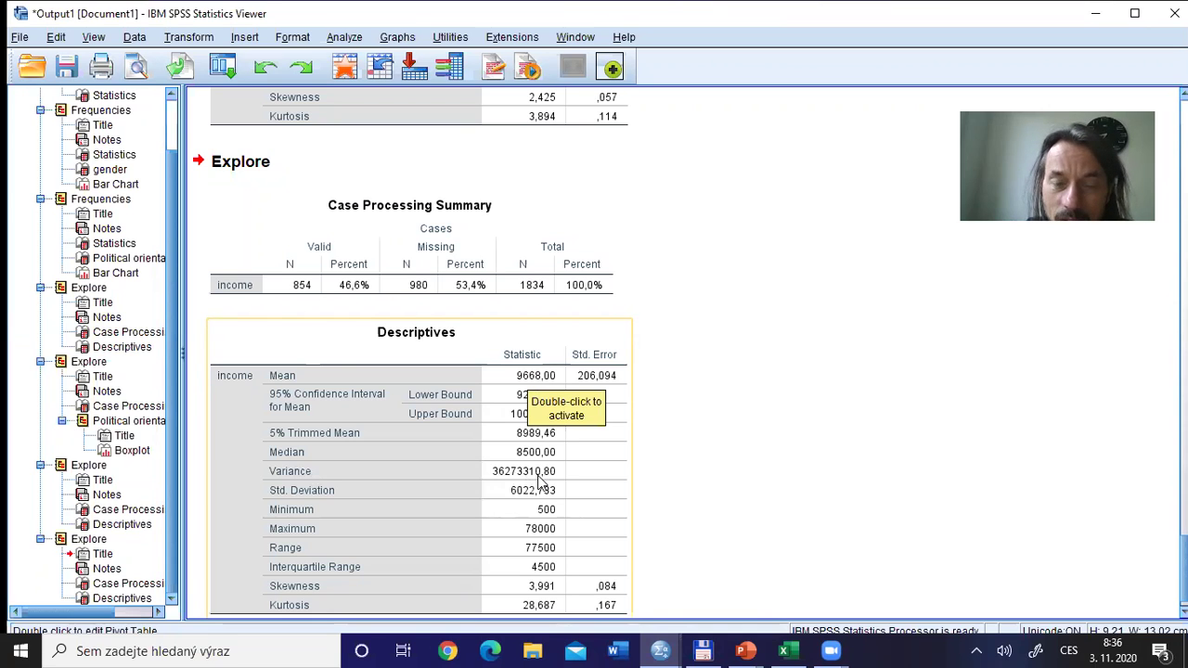
key("alt+Tab")
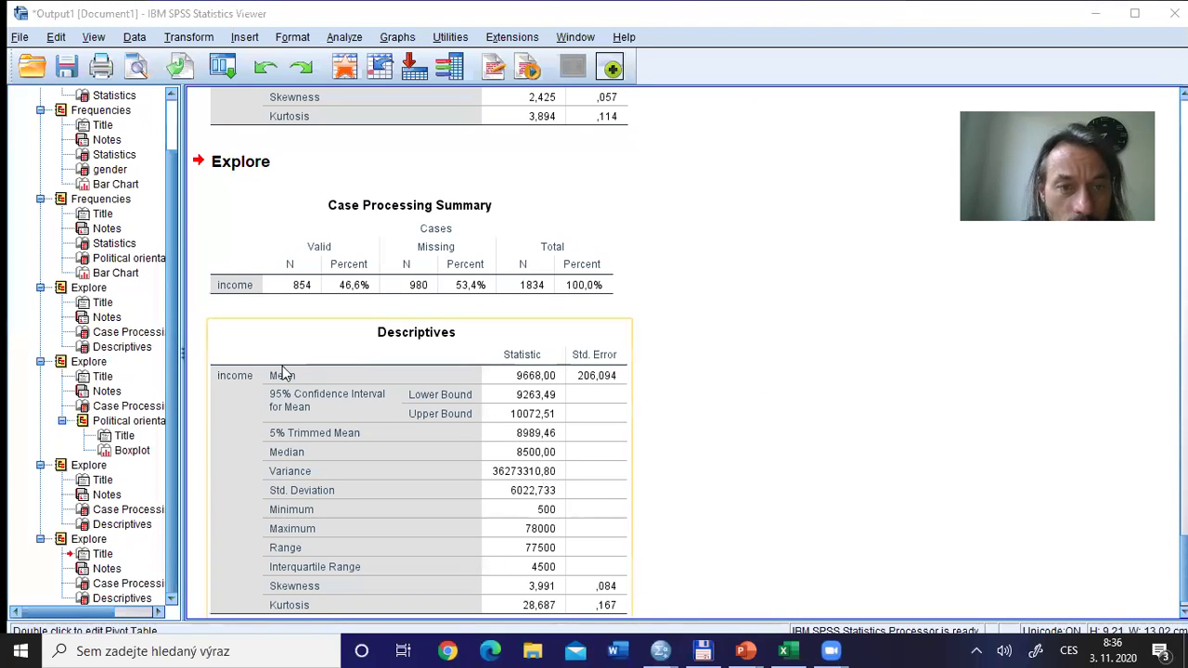
left_click(720, 54)
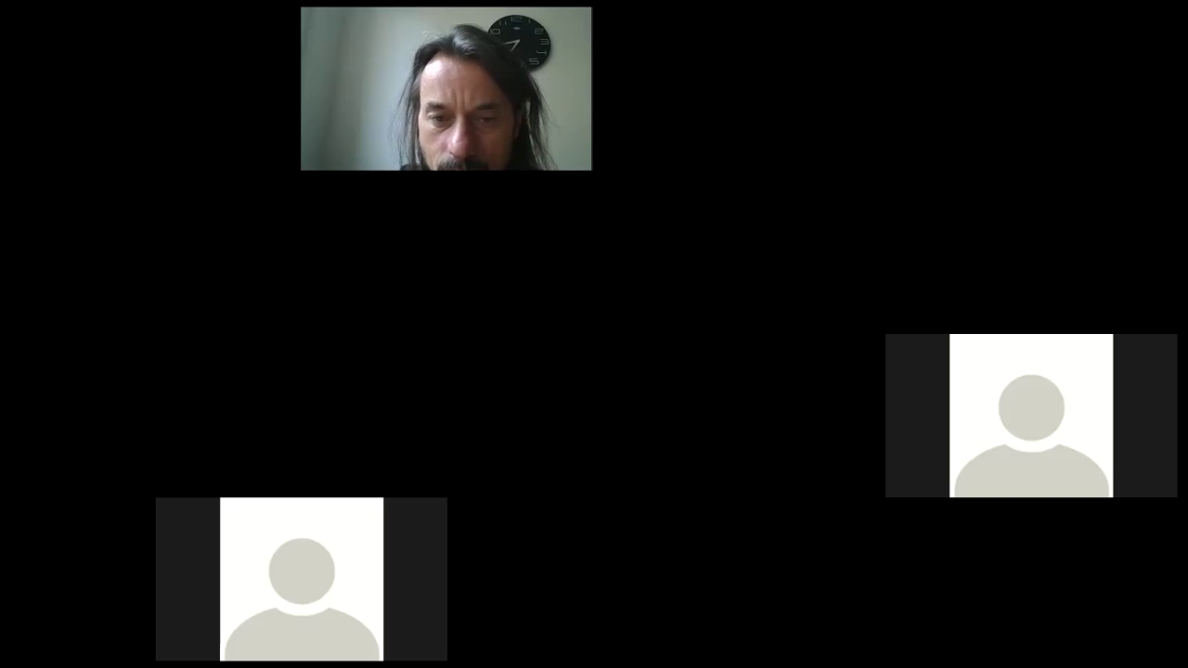
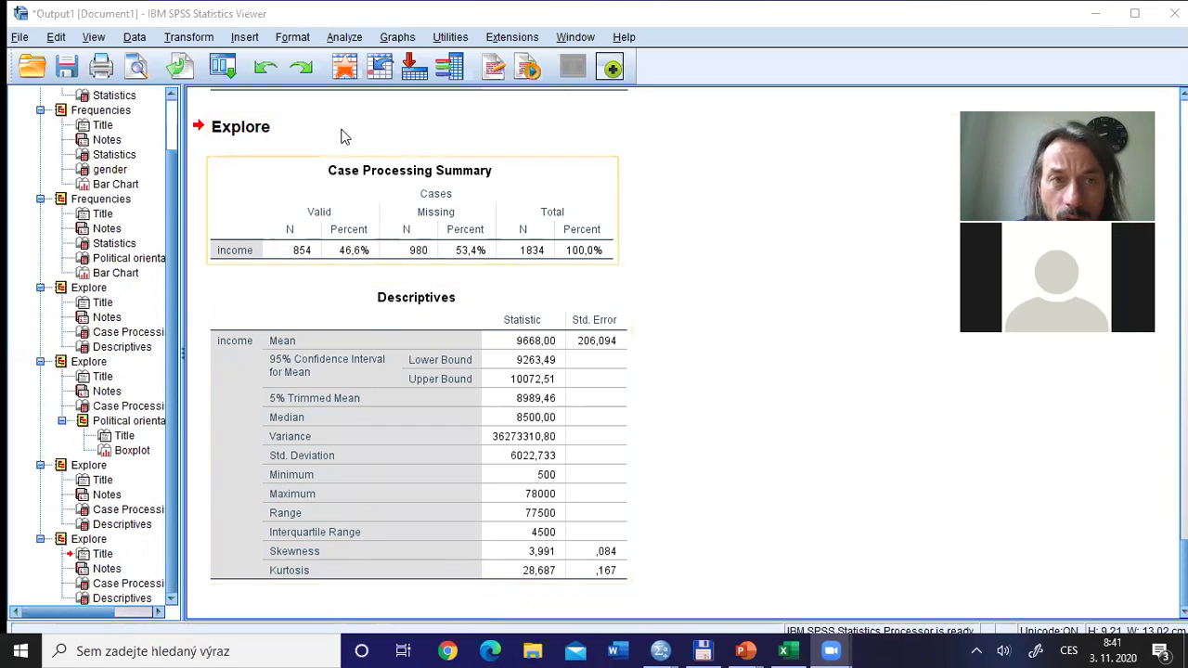
Rerun Explore for income [b41a] with only Plots displayed and a histogram included, and view the resulting histogram
left_click(229, 71)
left_click(233, 100)
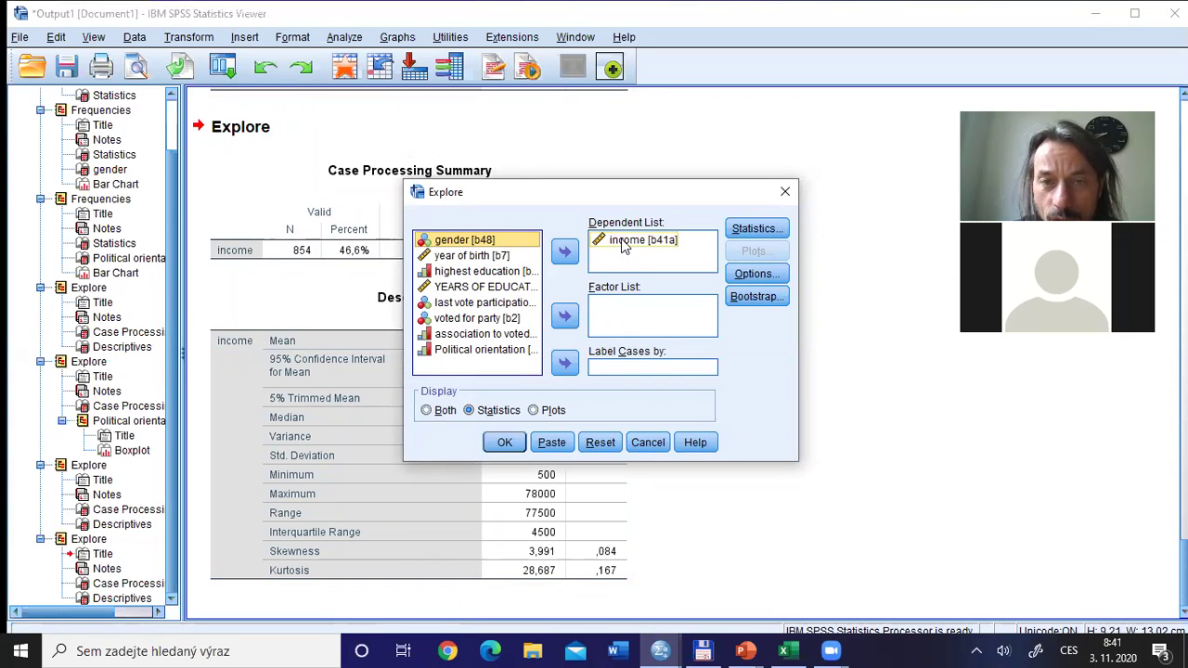
left_click(534, 411)
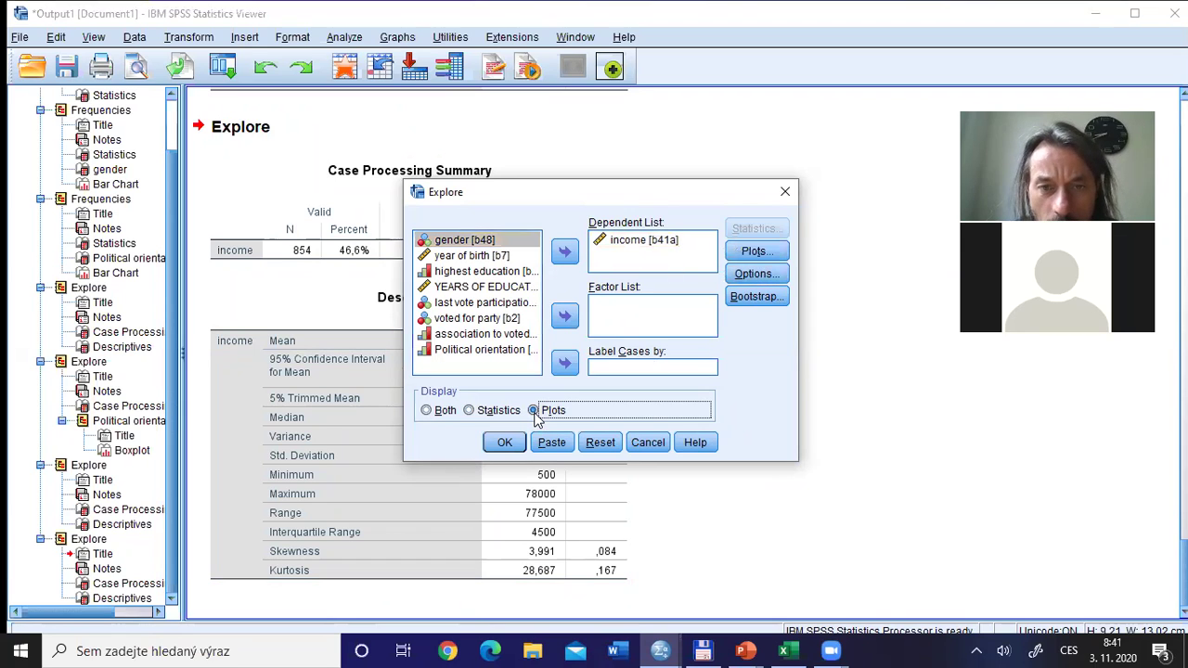
left_click(781, 251)
left_click(636, 261)
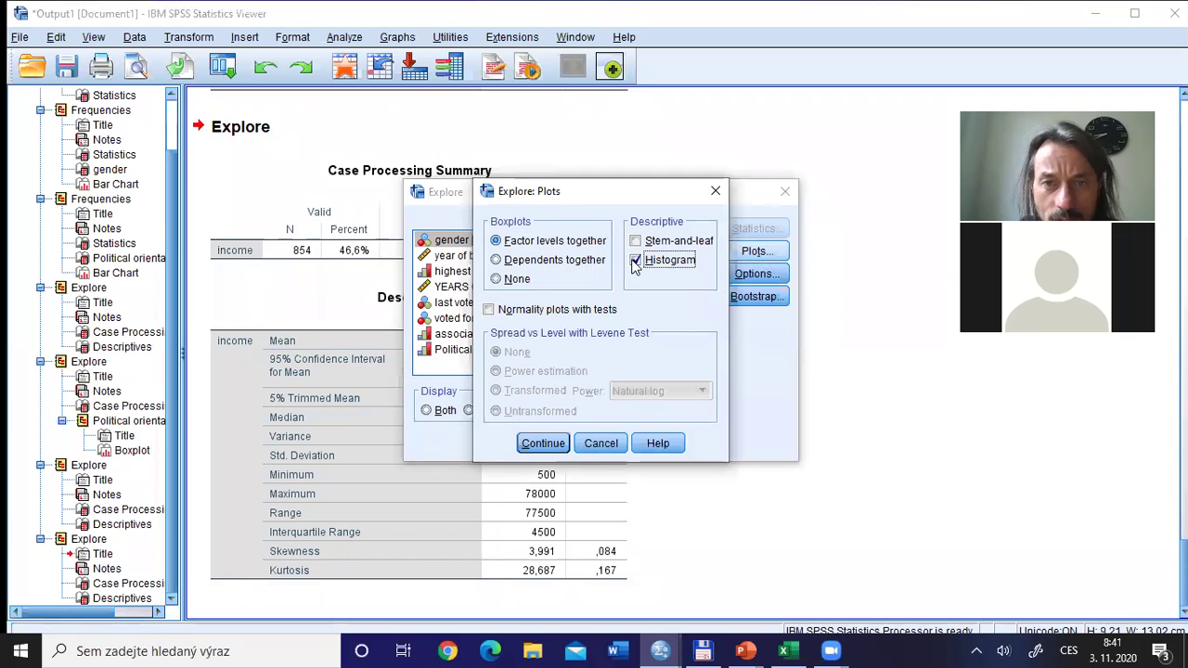
left_click(543, 442)
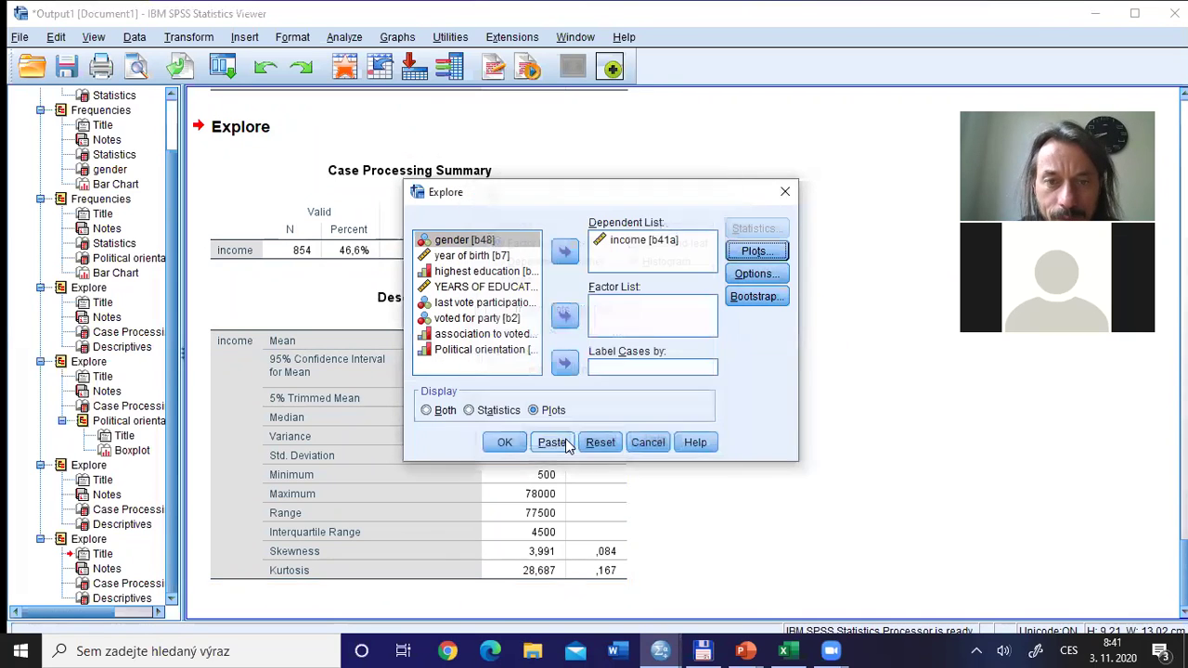
left_click(504, 442)
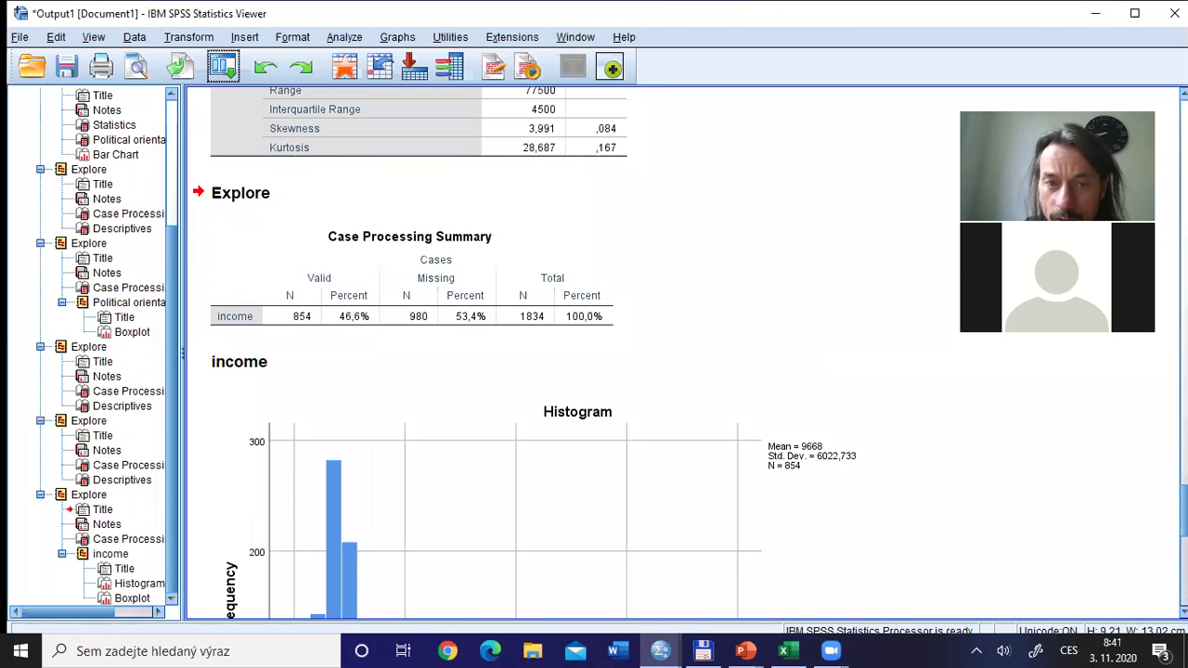
scroll(575, 352, "down", 5)
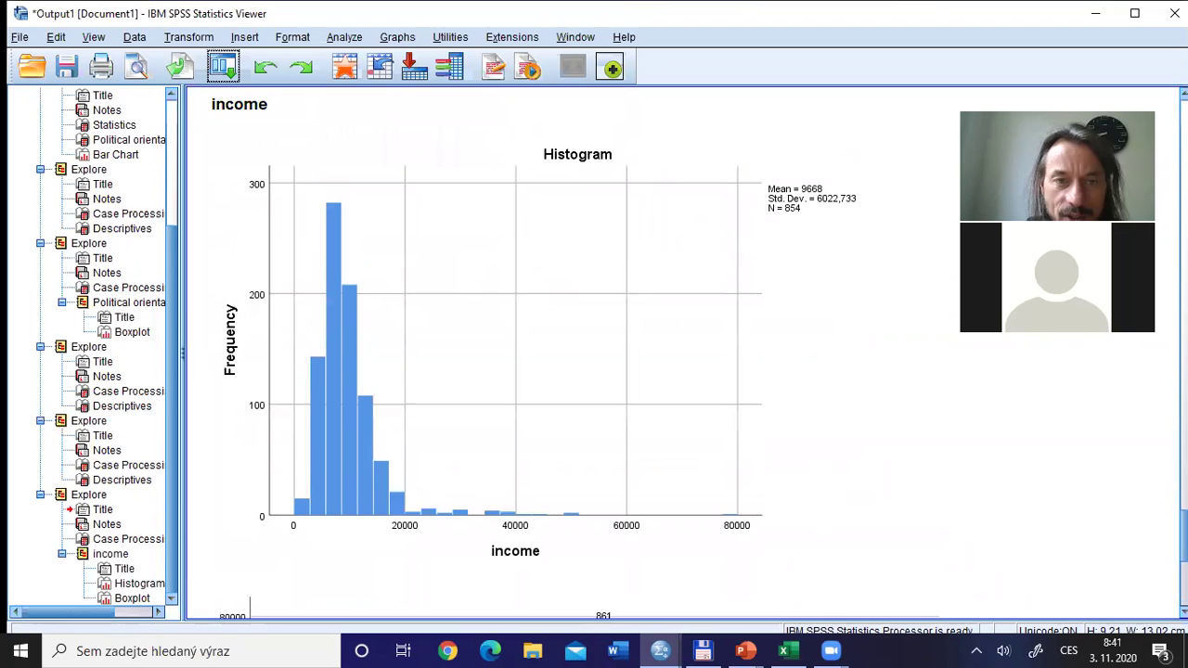
left_click(309, 527)
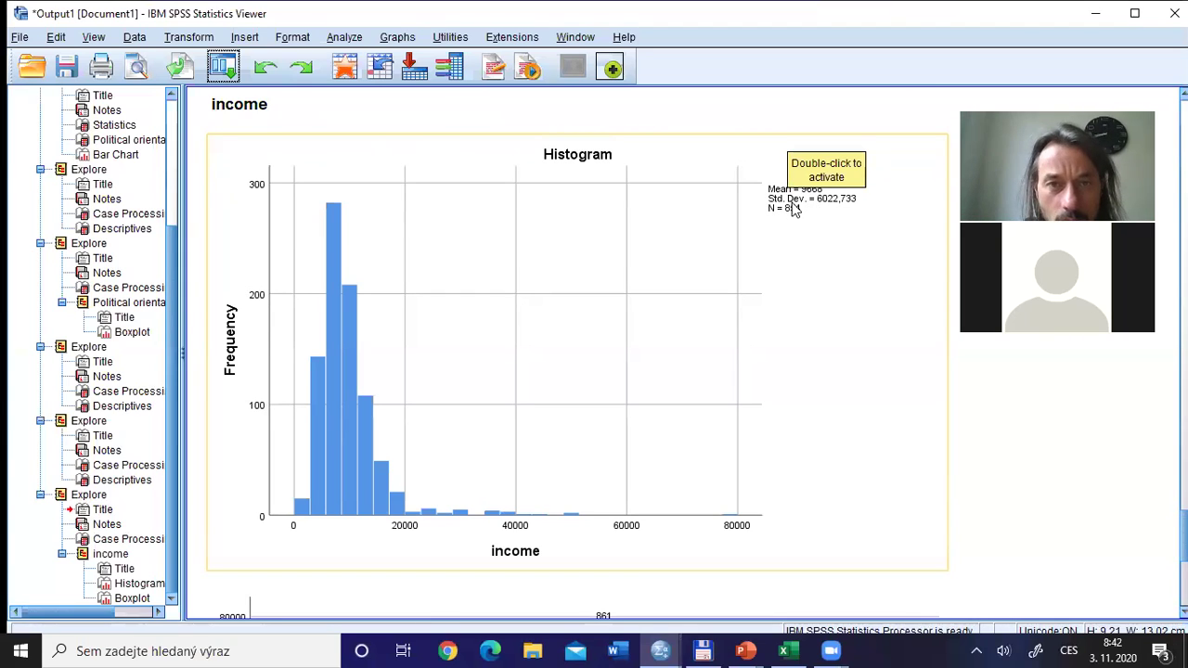
Switch to the PowerPoint slide show and advance from the Cardinal vars slide to the Data transformation slide
key("alt+Tab")
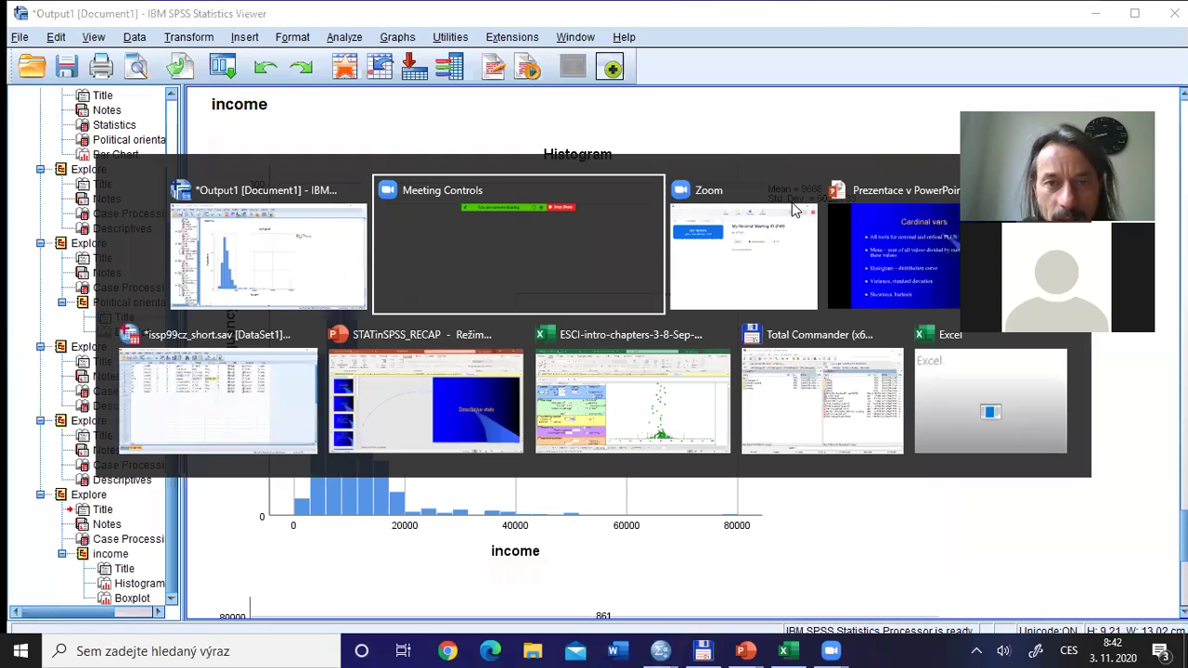
key("Tab")
key("Tab")
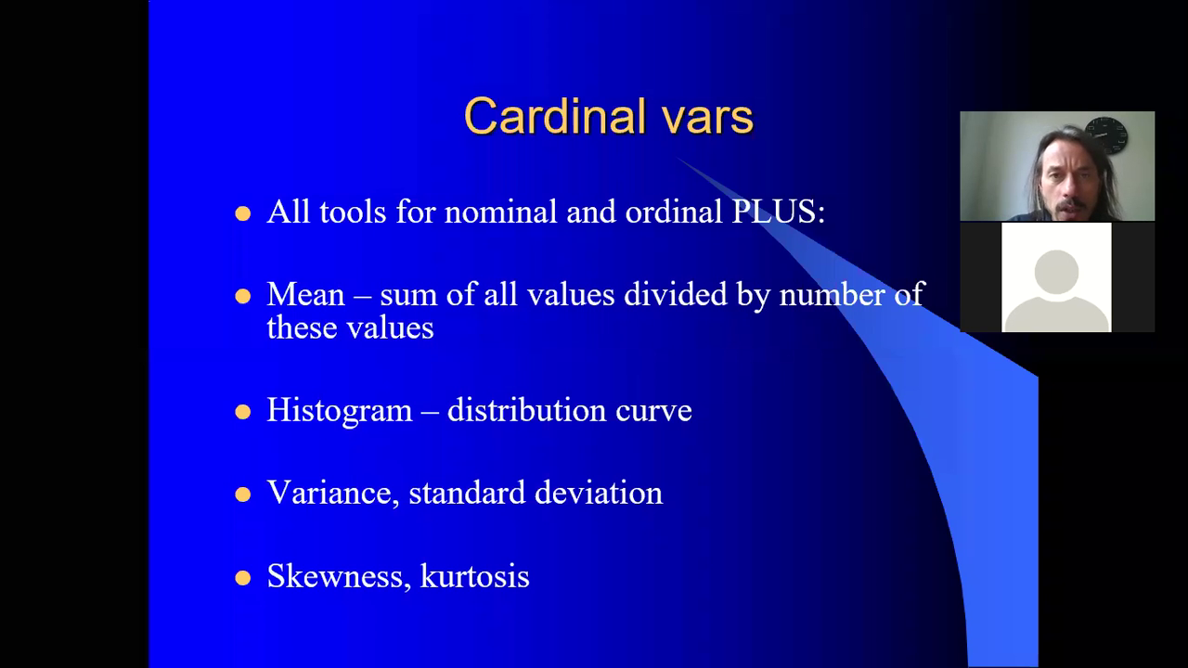
key("Right")
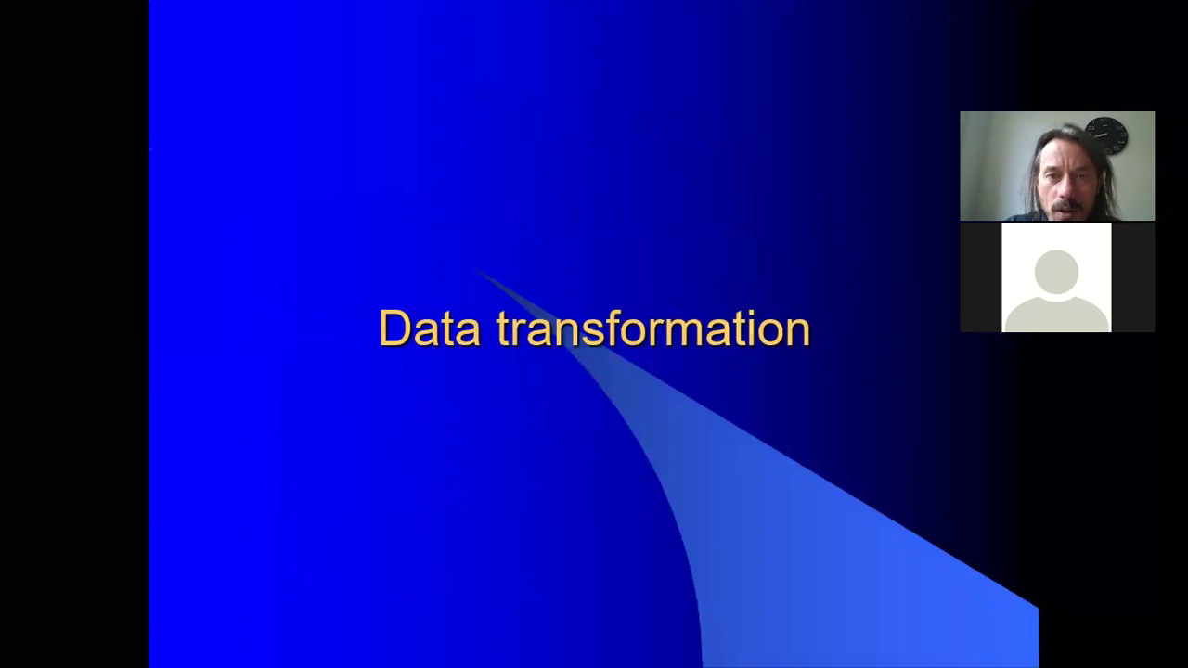
key("alt+Tab")
key("Tab")
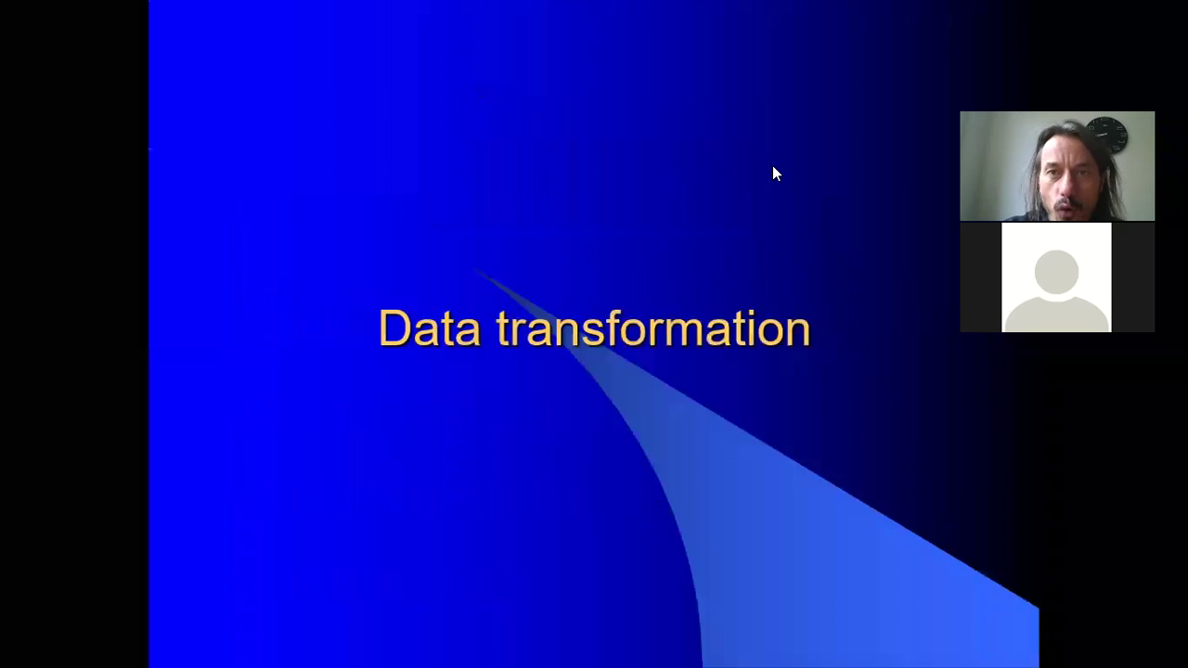
key("alt+s")
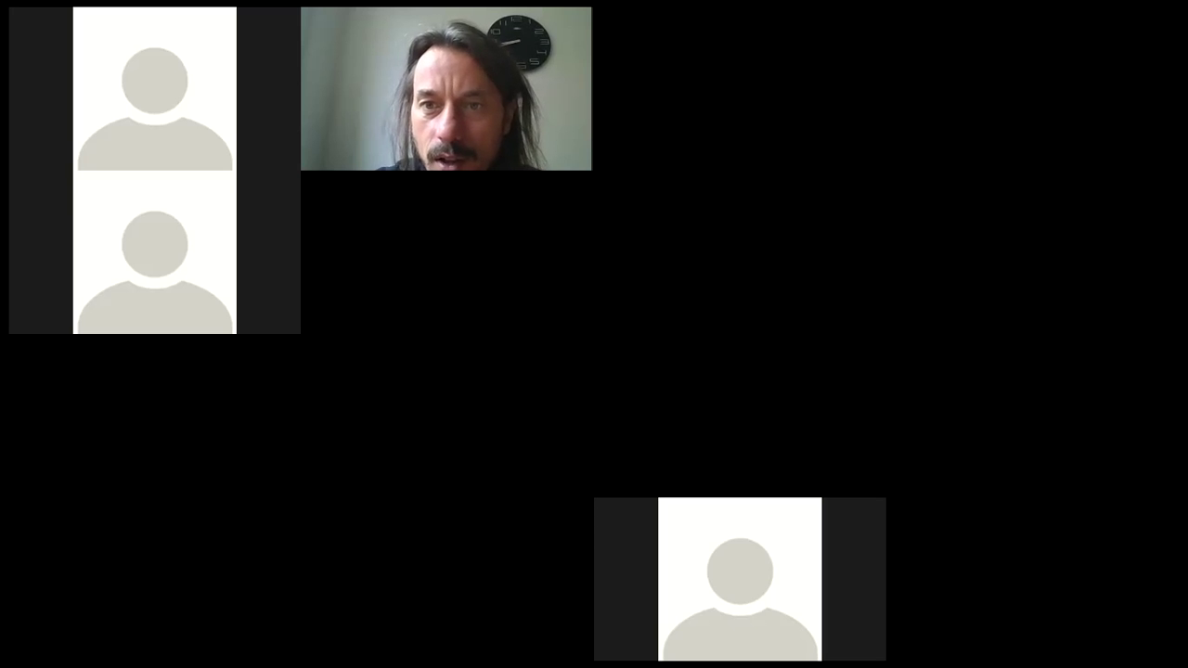
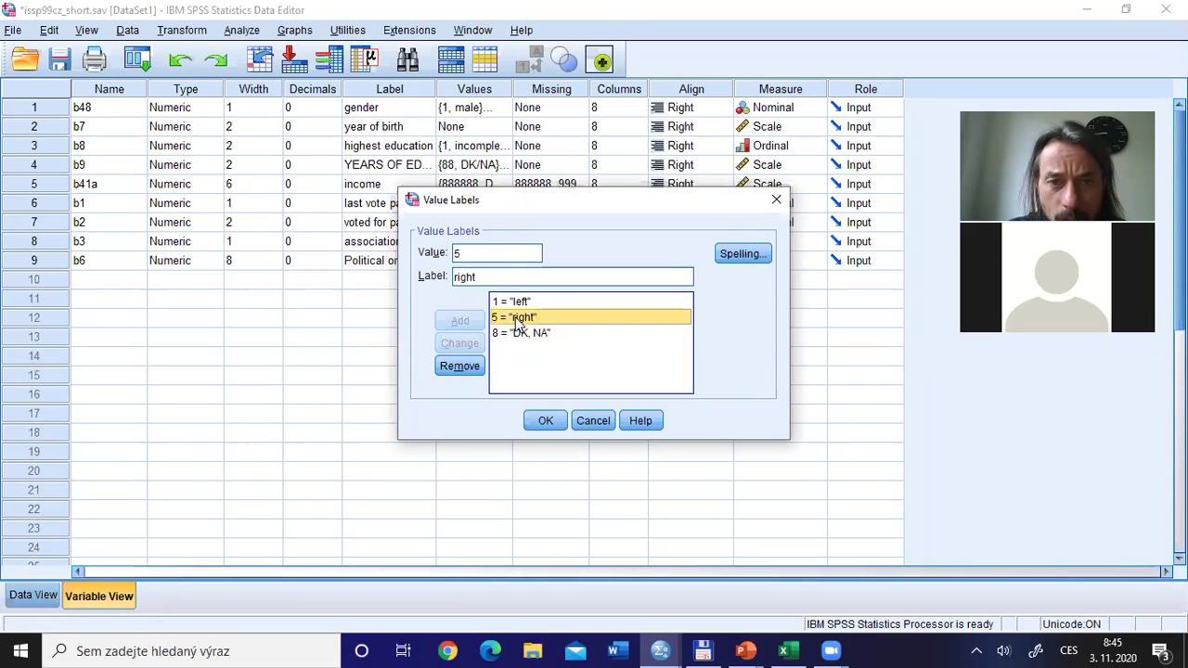
Examine the value labels for left and right of Political orientation [b6] and close them without changes
left_click(520, 303)
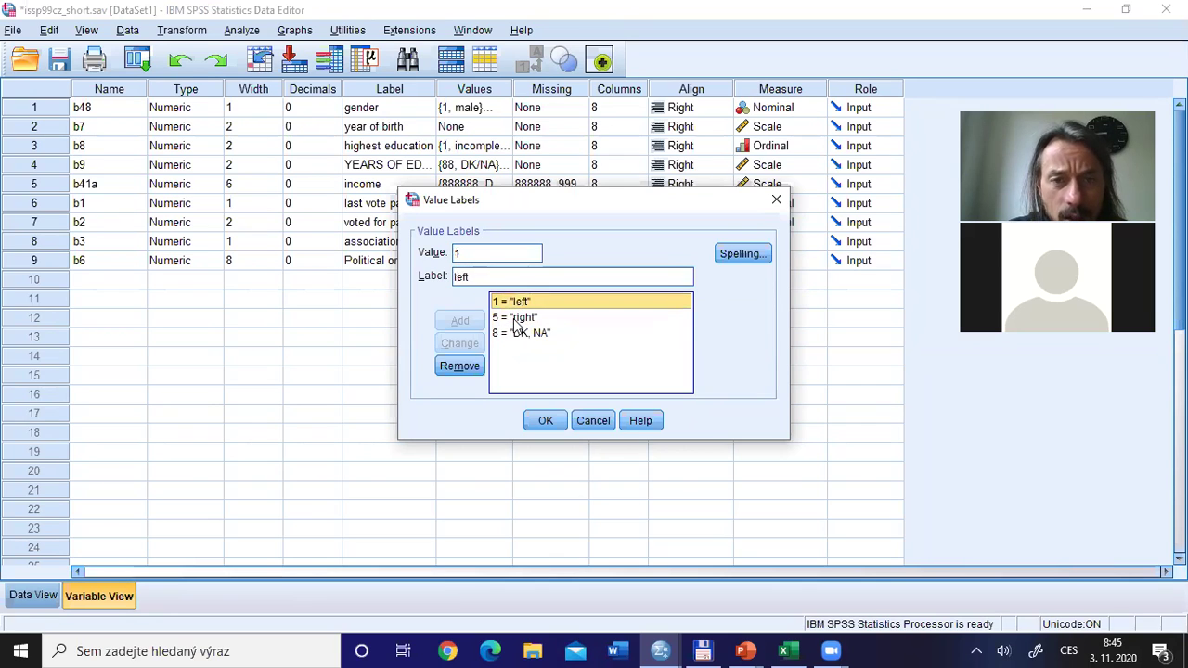
left_click(520, 321)
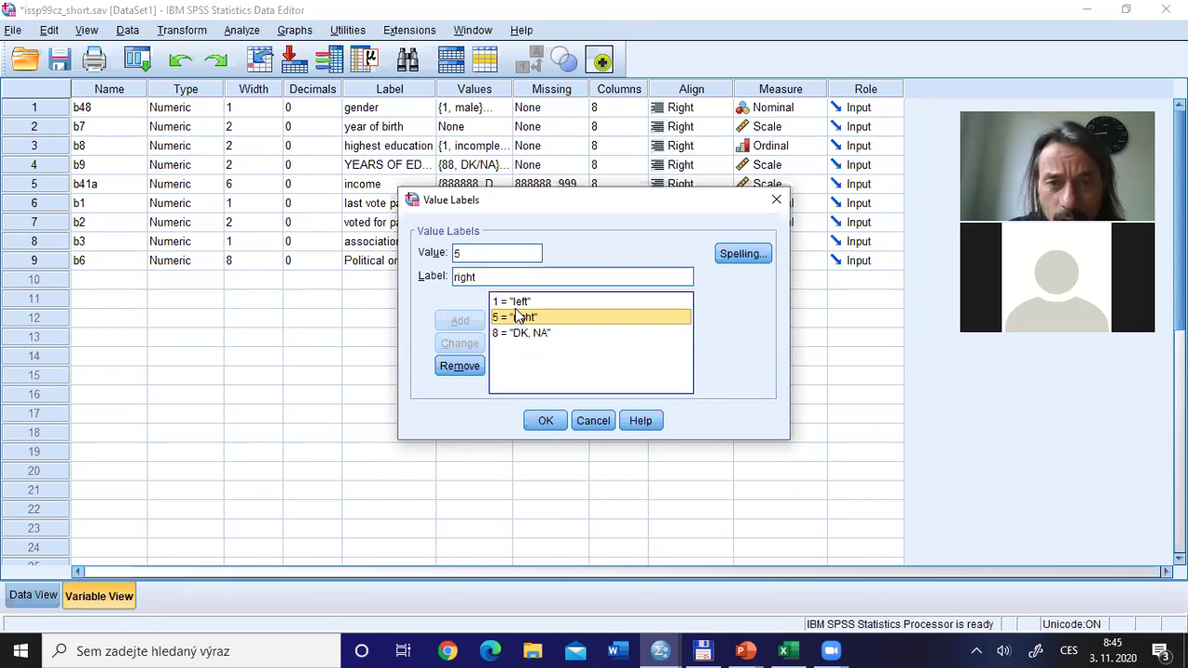
left_click(520, 305)
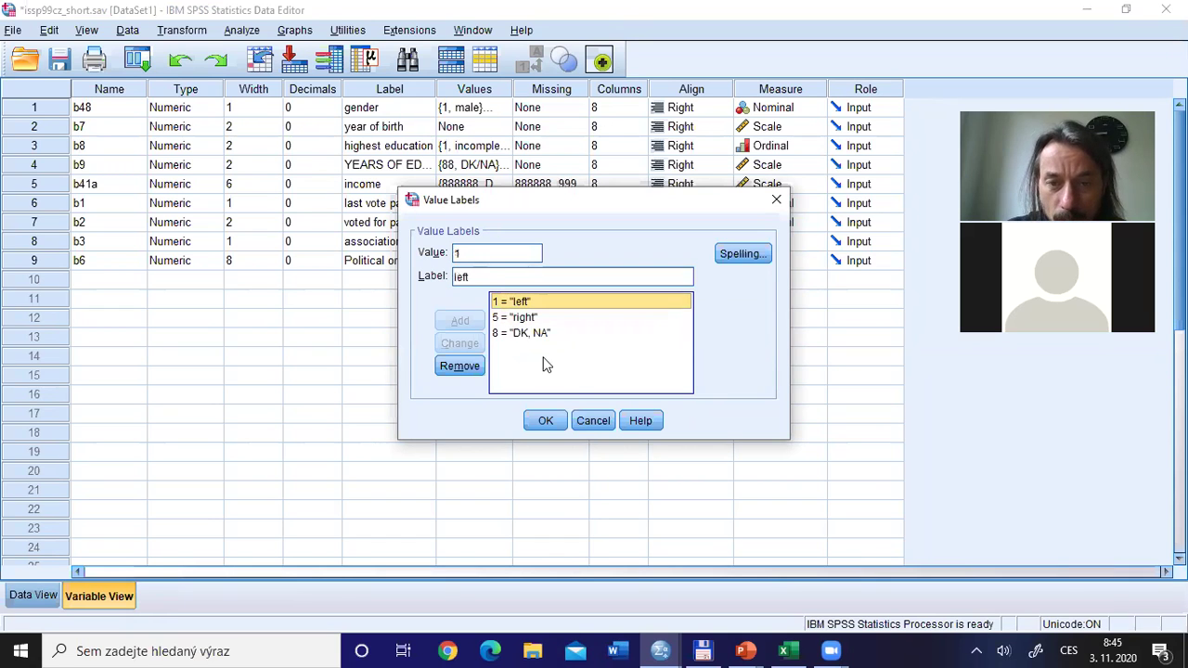
left_click(593, 422)
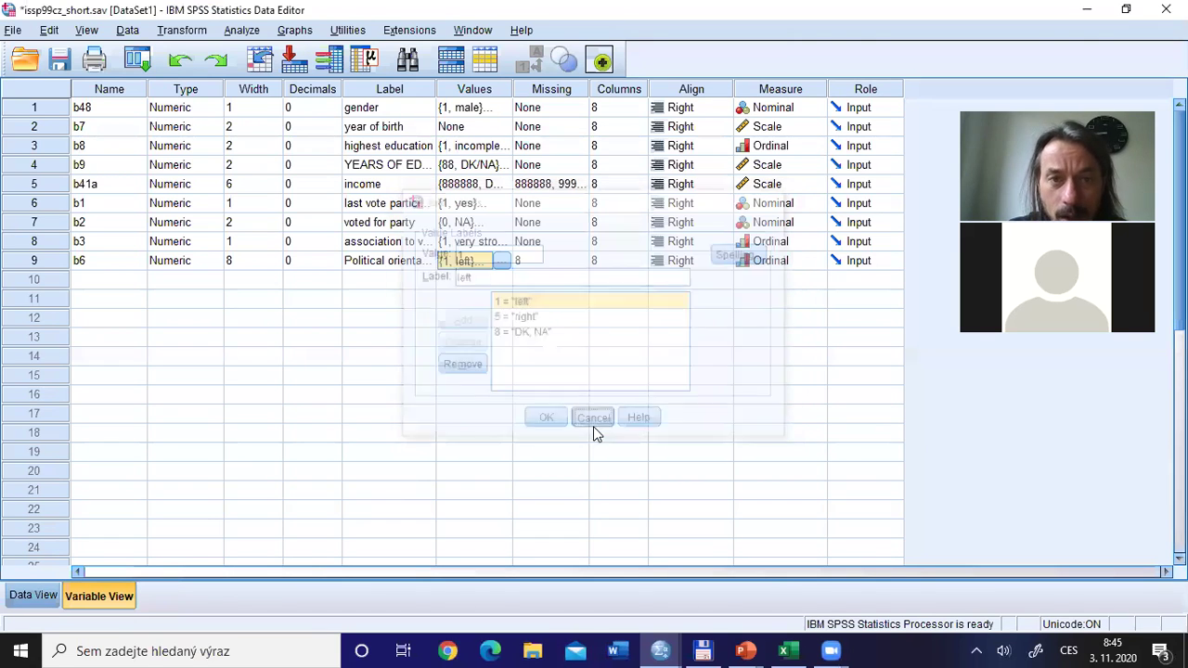
Start a recode into different variables with Political orientation [b6] as the input variable
left_click(243, 31)
mouse_move(175, 33)
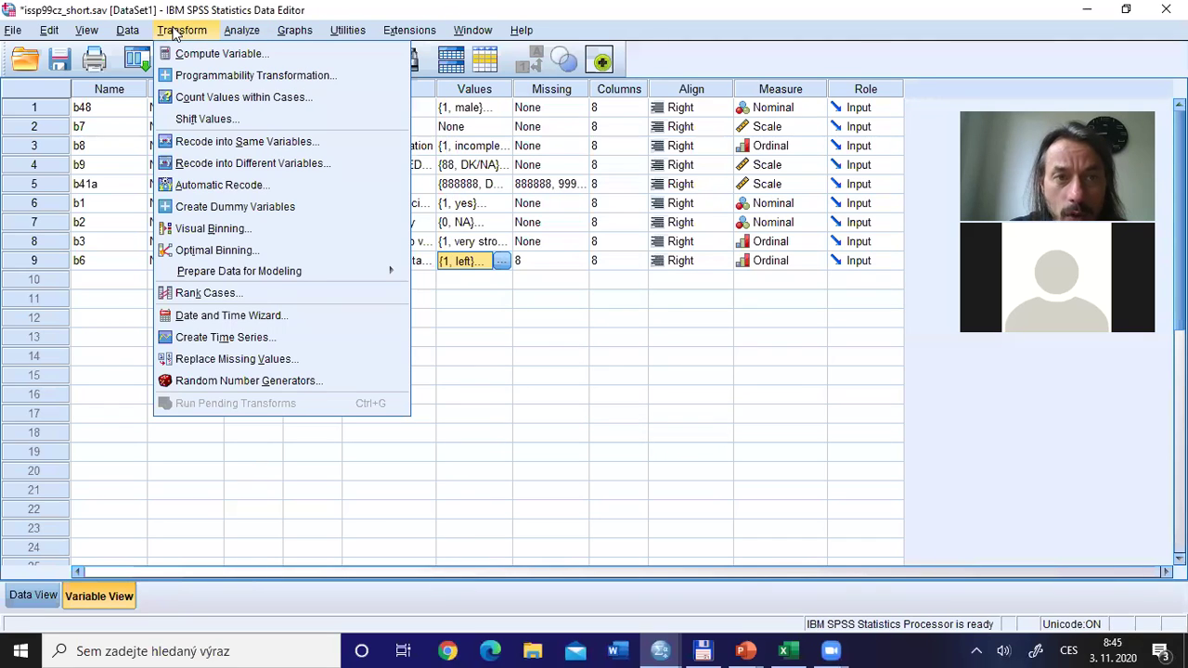
left_click(215, 165)
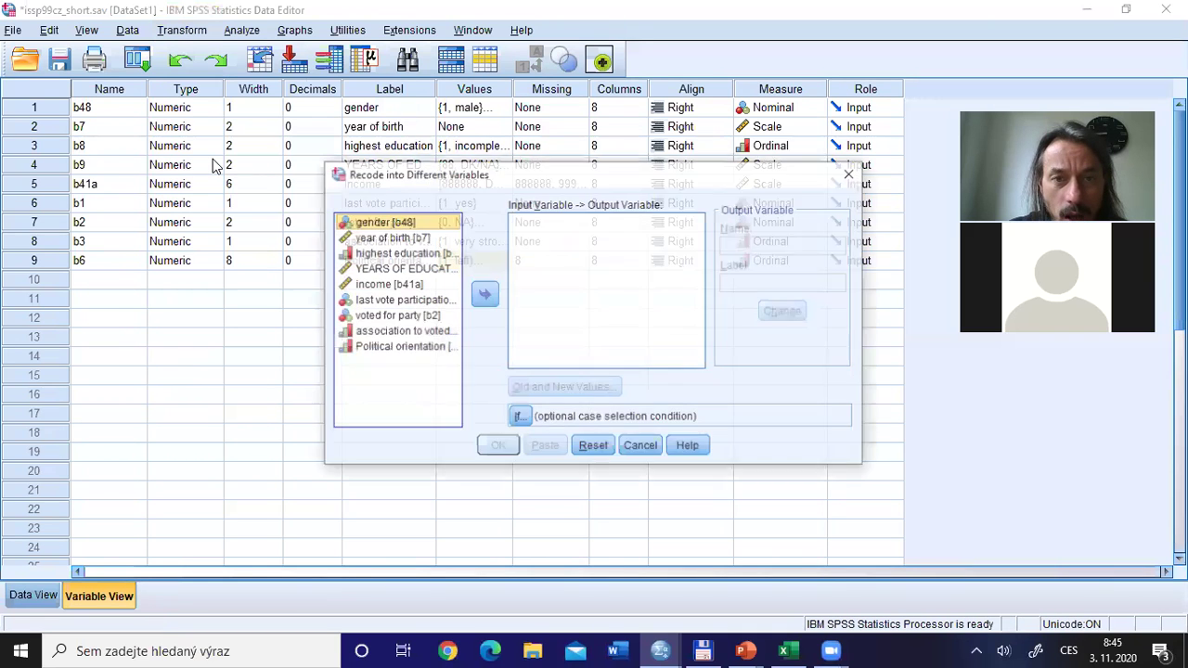
left_click(395, 348)
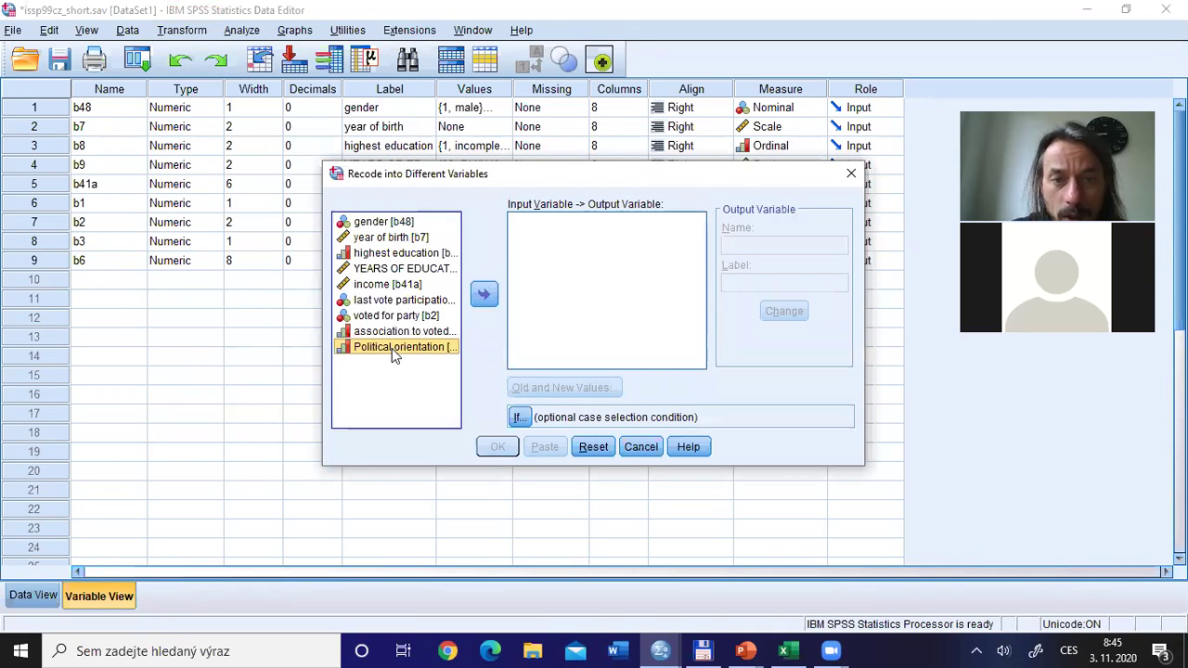
left_click(482, 304)
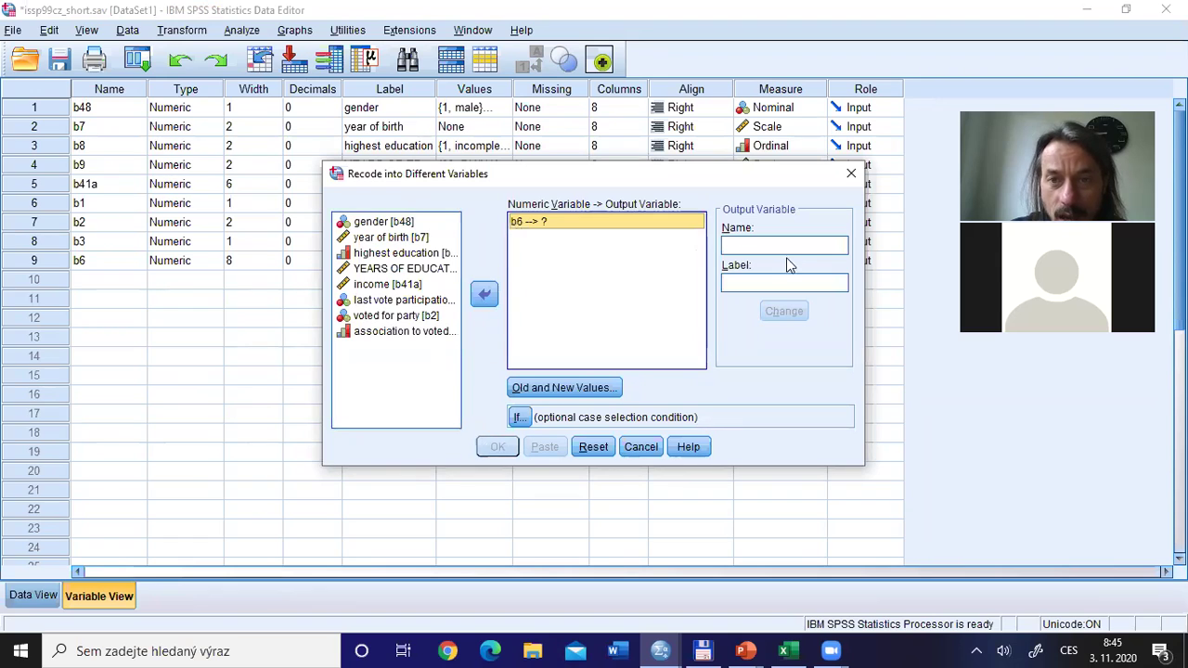
Name the output variable b6_rev and assign it to b6
left_click(785, 246)
type("B")
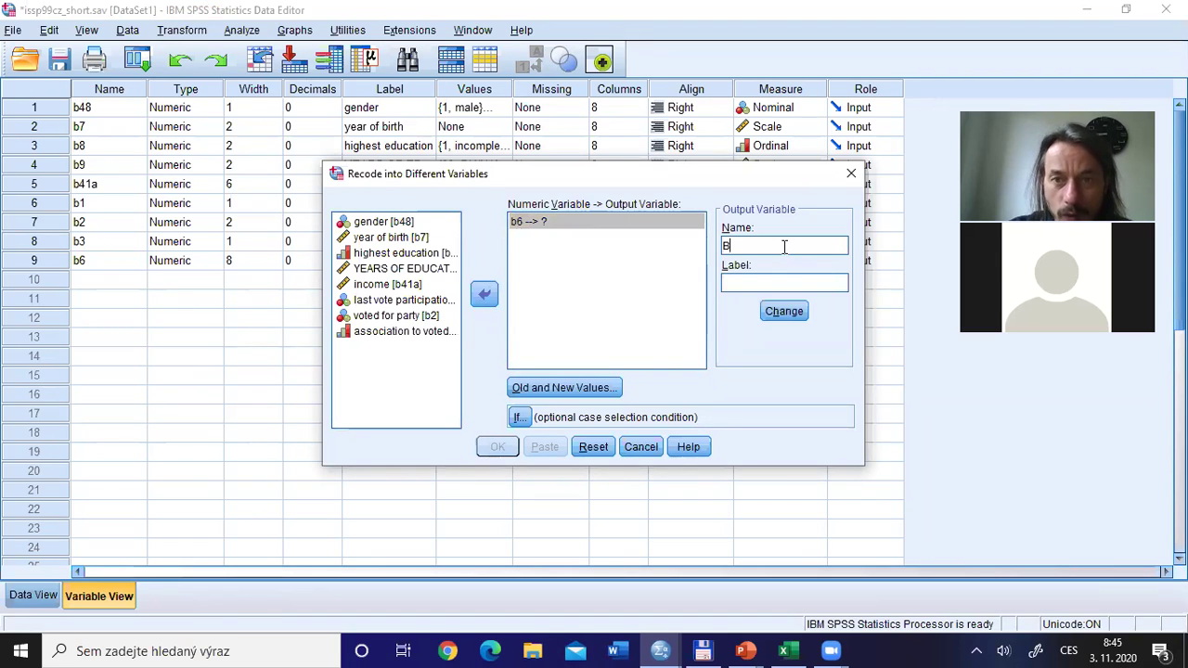
key("BackSpace")
type("bž")
key("BackSpace")
type("6_")
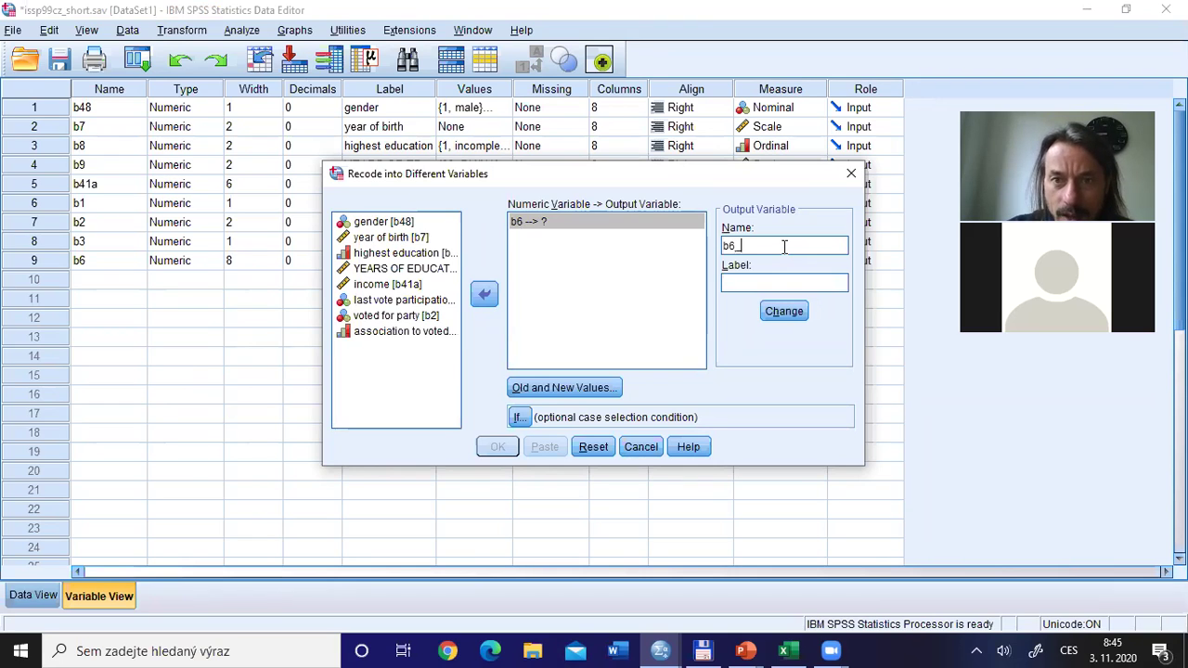
type("re")
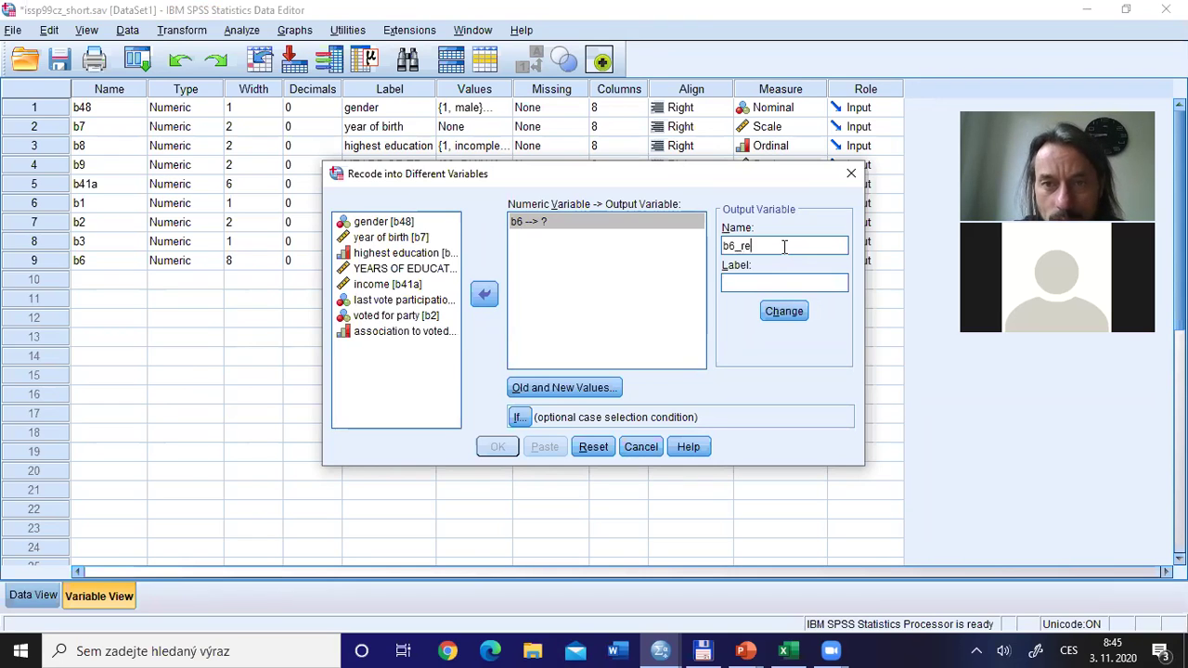
type("v")
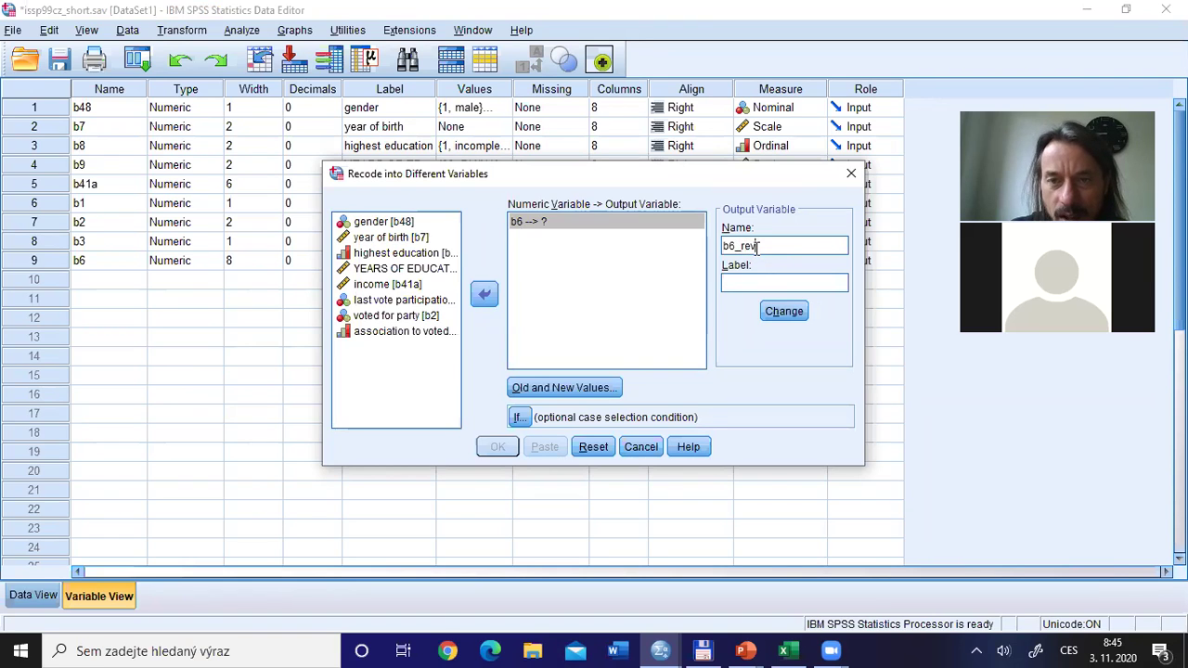
left_click(784, 313)
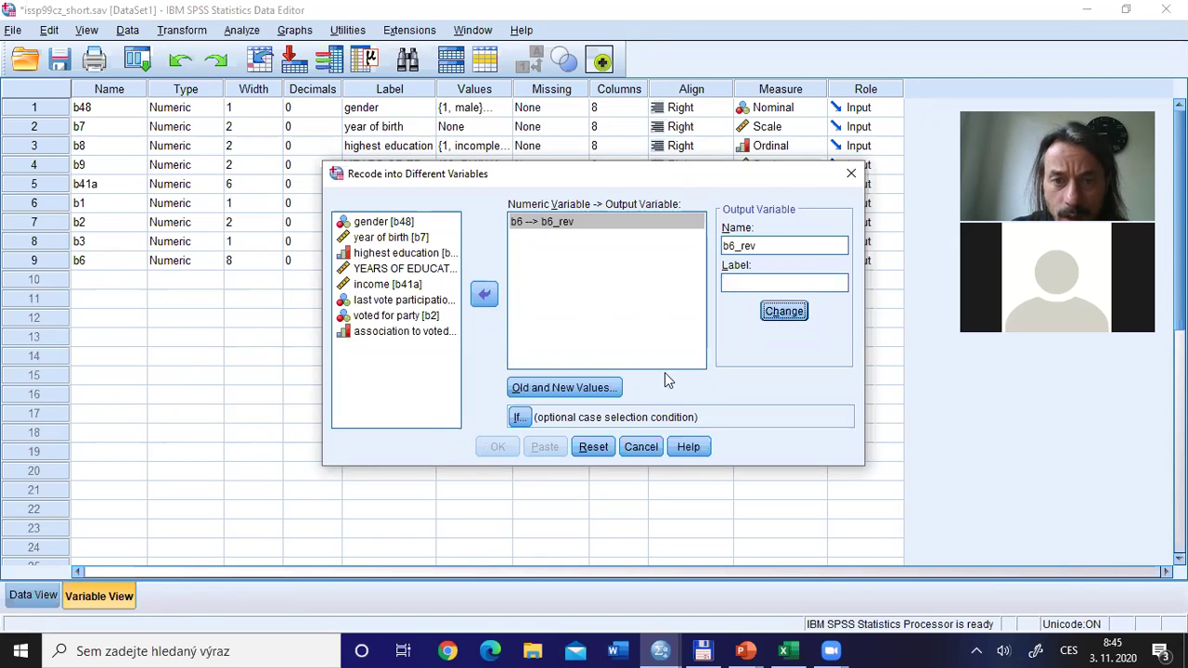
Define the first old-to-new value pairs for b6_rev, recoding 1 to 5 and 2 to 4
left_click(552, 393)
left_click(377, 220)
type("1")
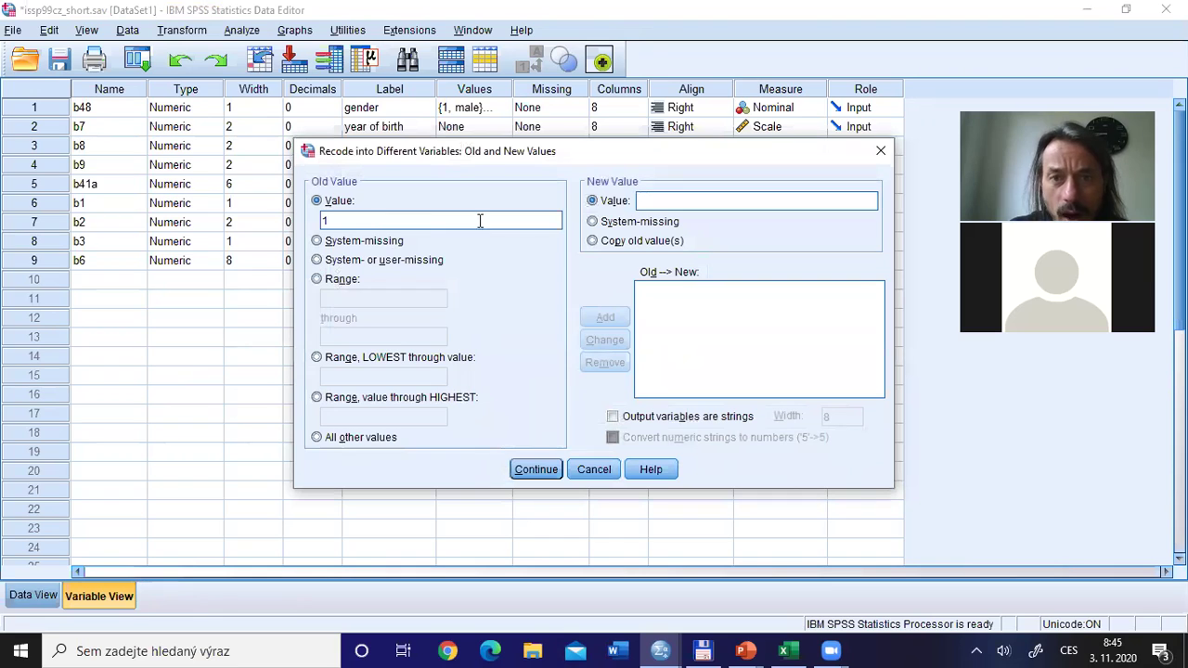
left_click(661, 201)
type("5")
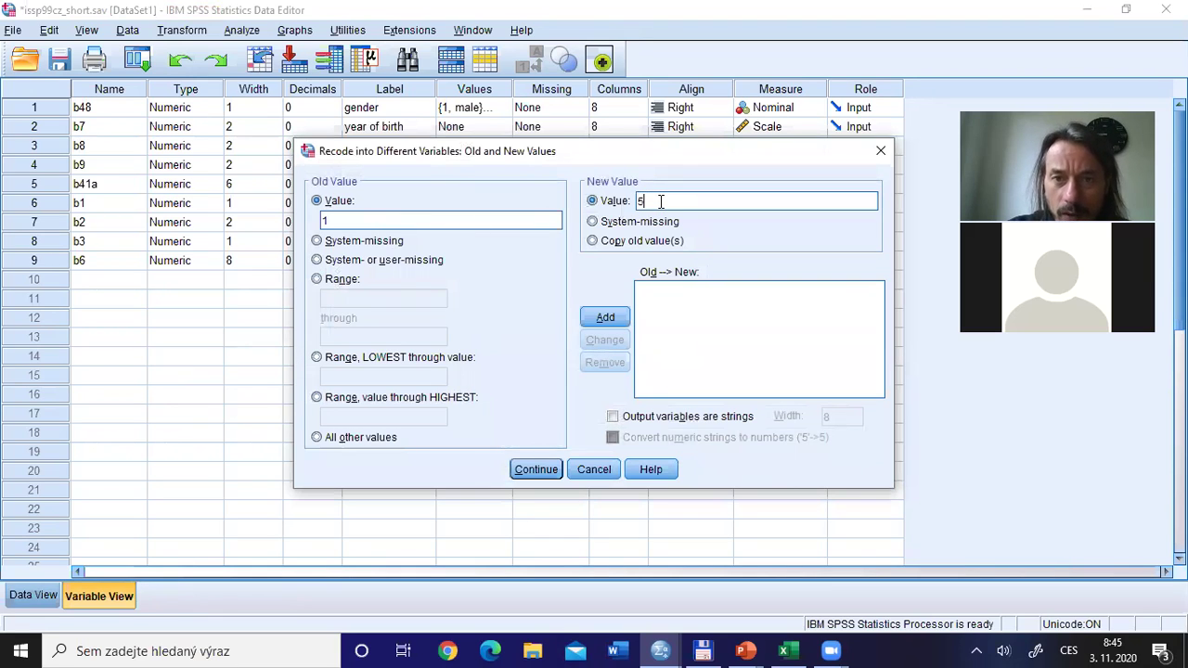
left_click(605, 317)
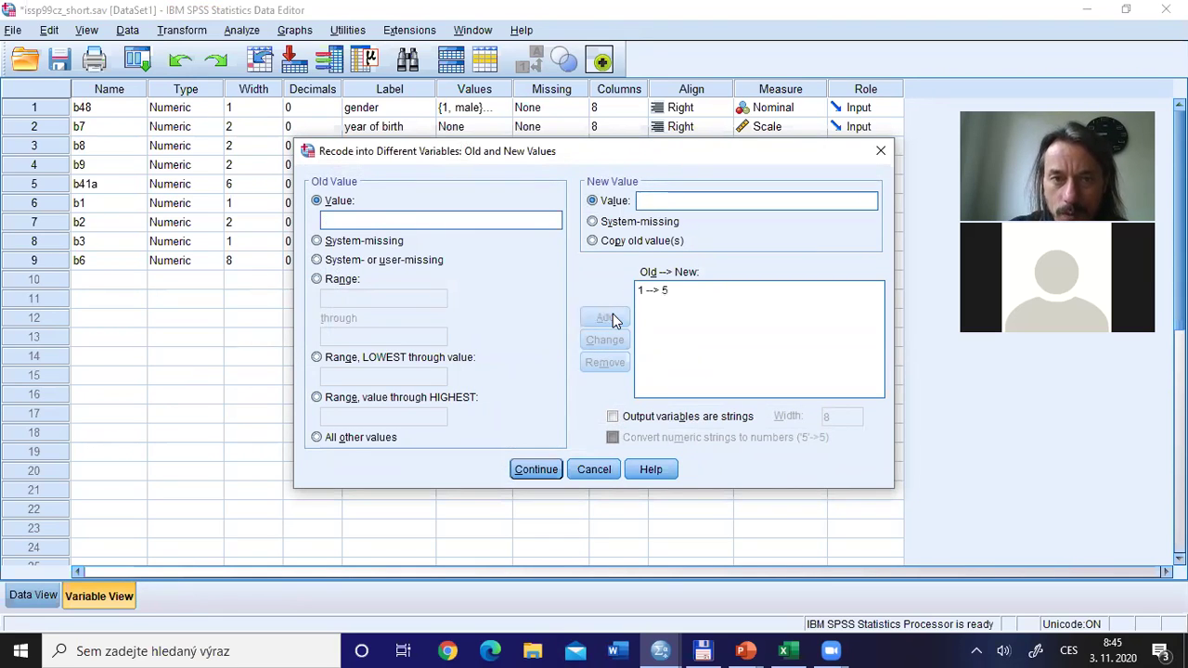
left_click(391, 220)
type("2")
left_click(675, 201)
type("4")
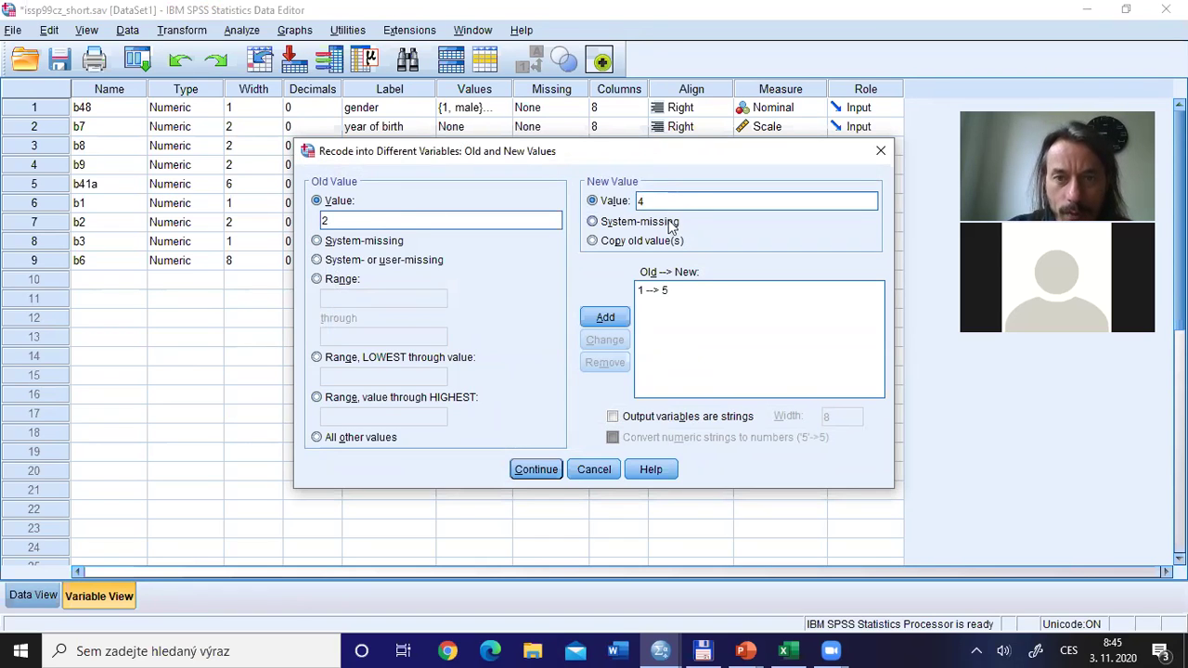
left_click(605, 317)
Add recode pairs that keep old value 3 as 3 and turn old value 4 into 2
left_click(336, 219)
type("3")
left_click(676, 202)
type("3")
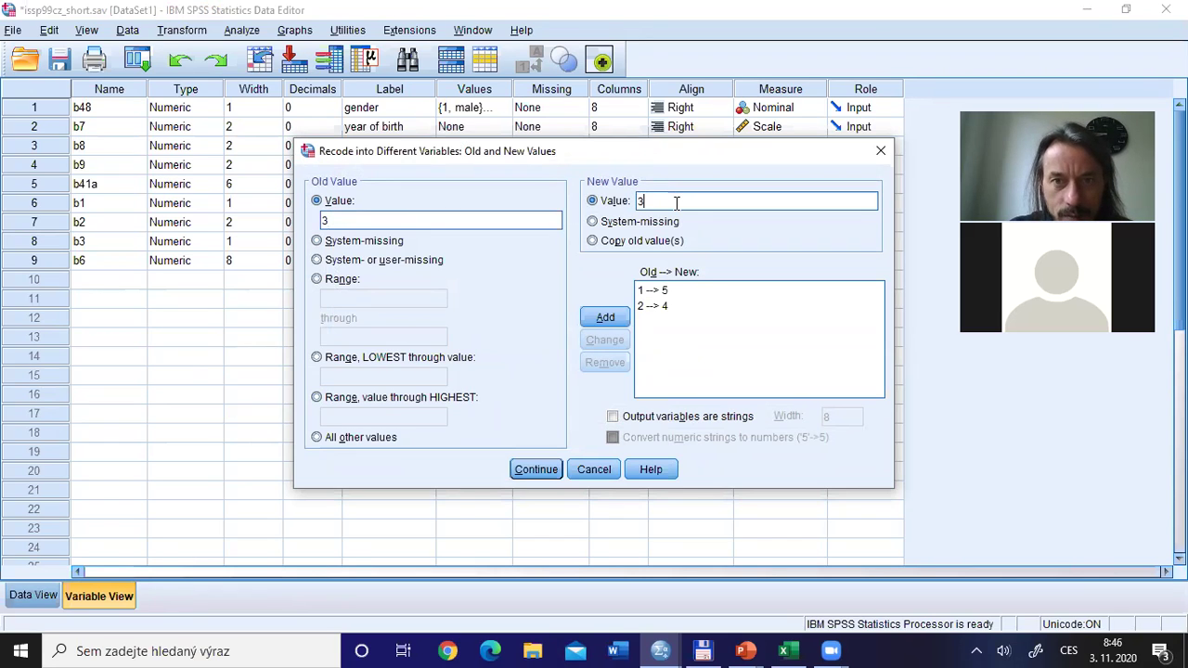
left_click(606, 318)
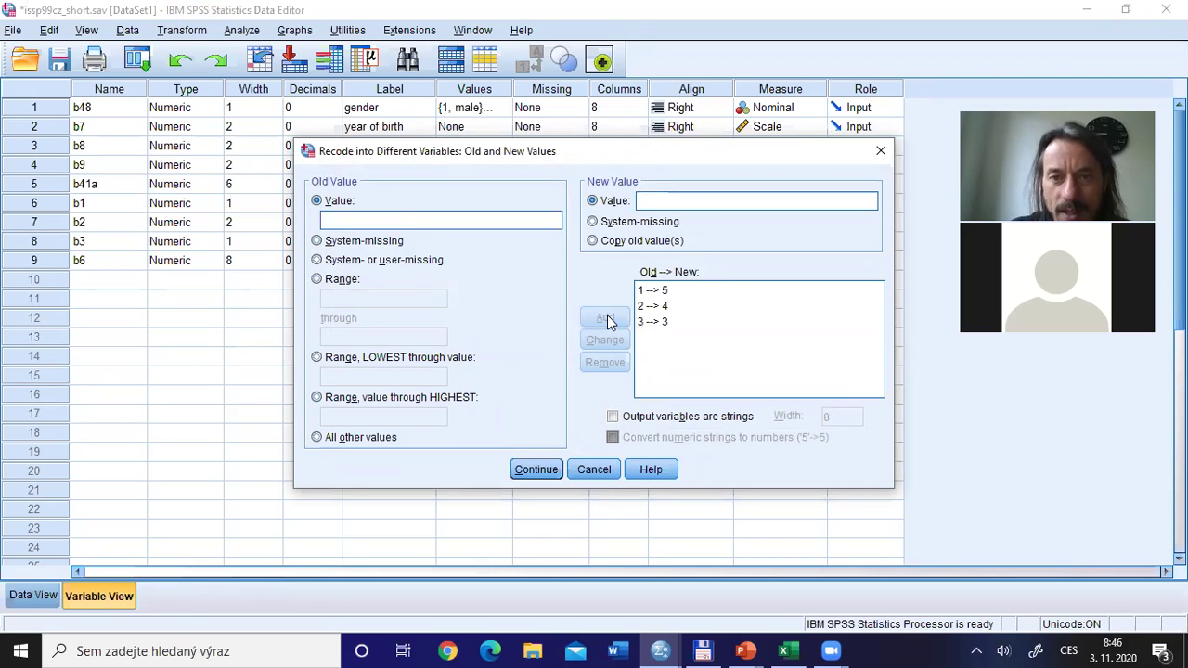
left_click(388, 220)
type("4")
left_click(733, 205)
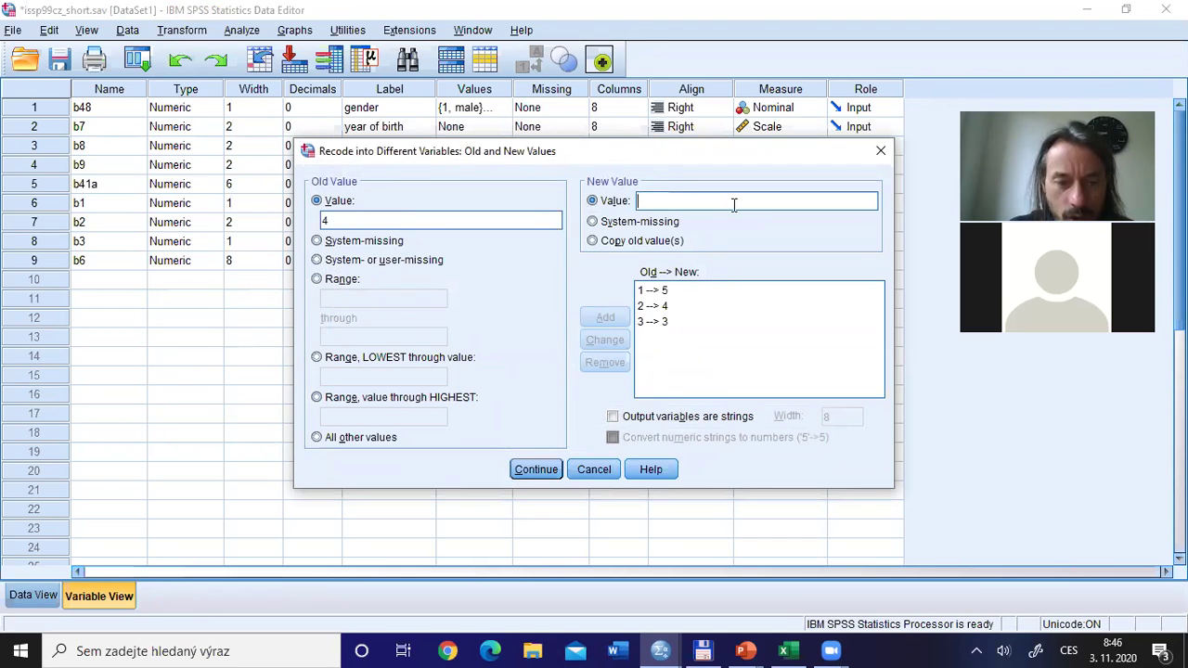
type("2")
left_click(605, 318)
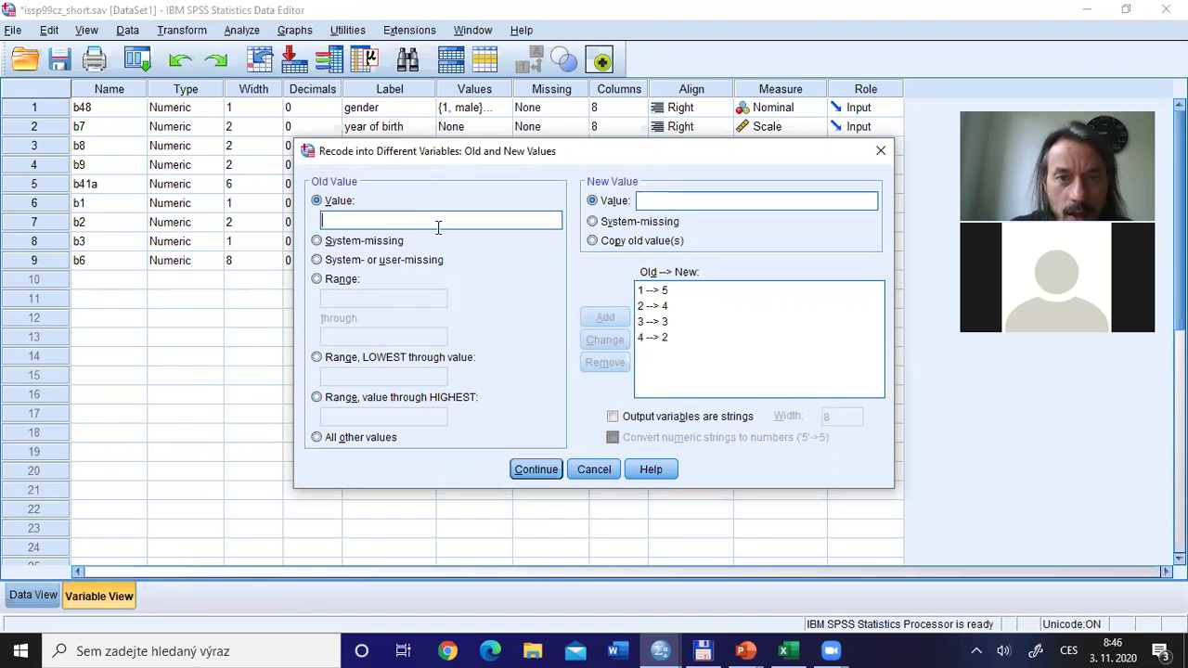
Add the recode pair from 5 to 1, accept the old and new values, and run the recode
type("5")
left_click(678, 193)
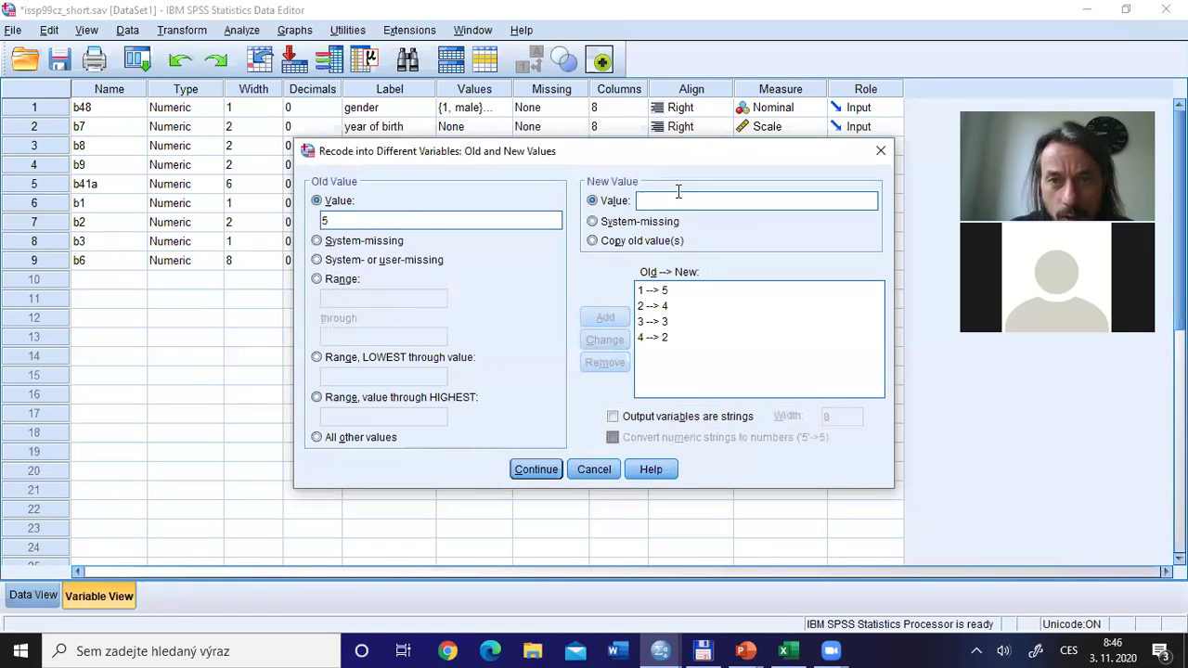
type("1")
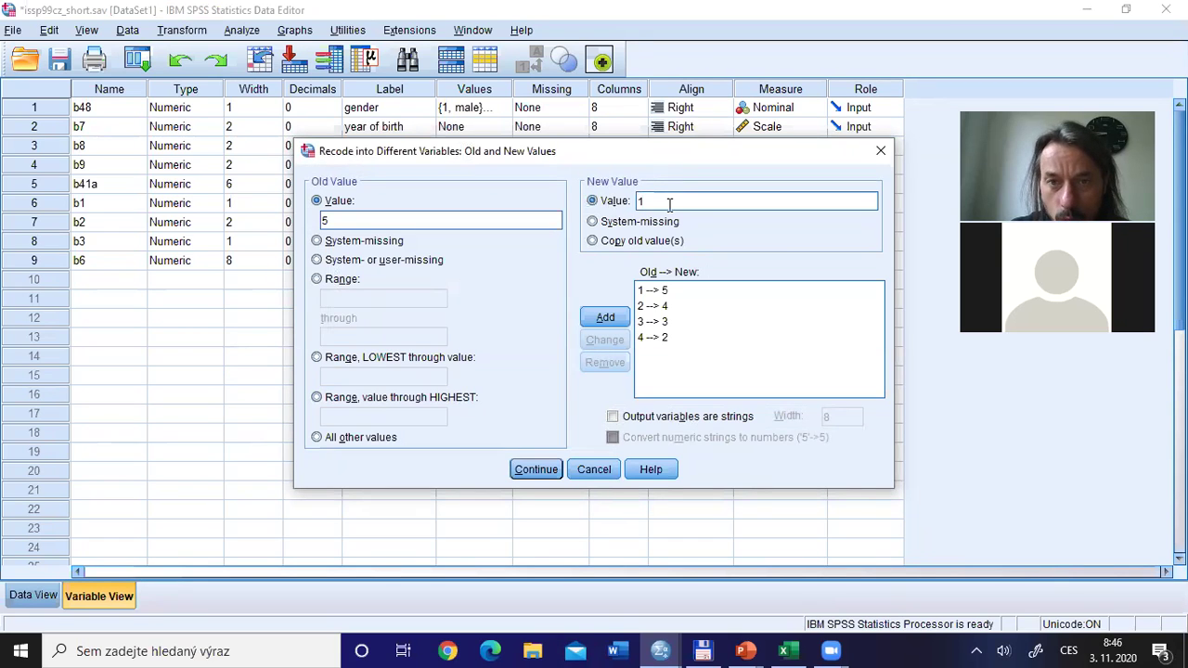
left_click(608, 318)
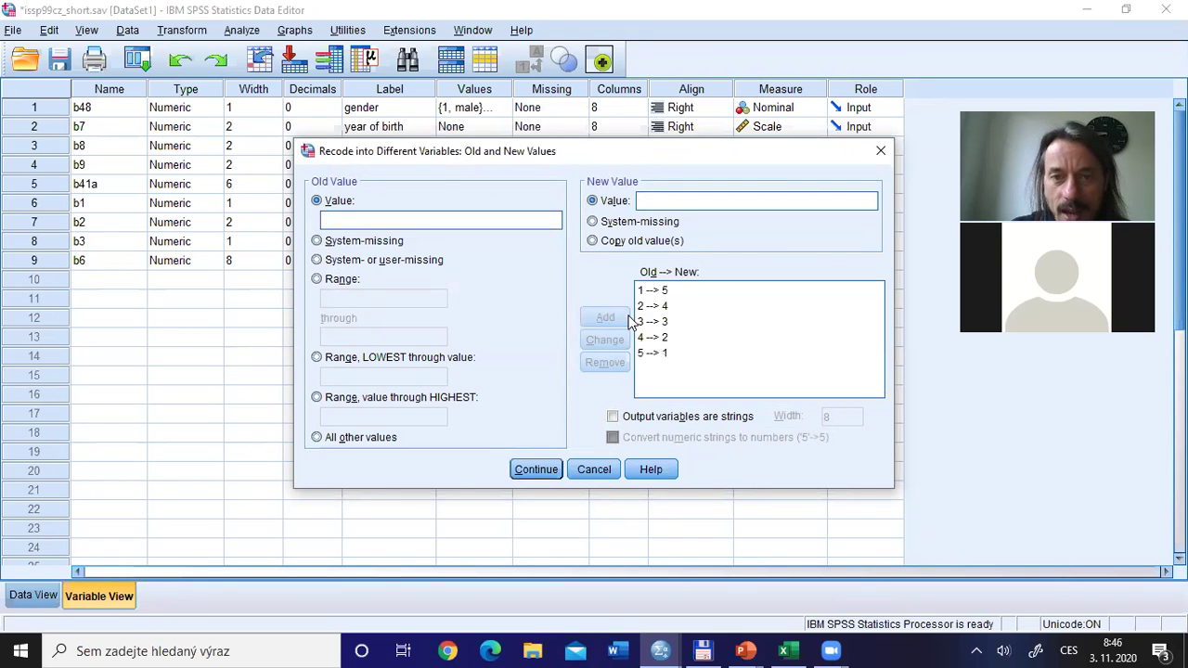
left_click(535, 468)
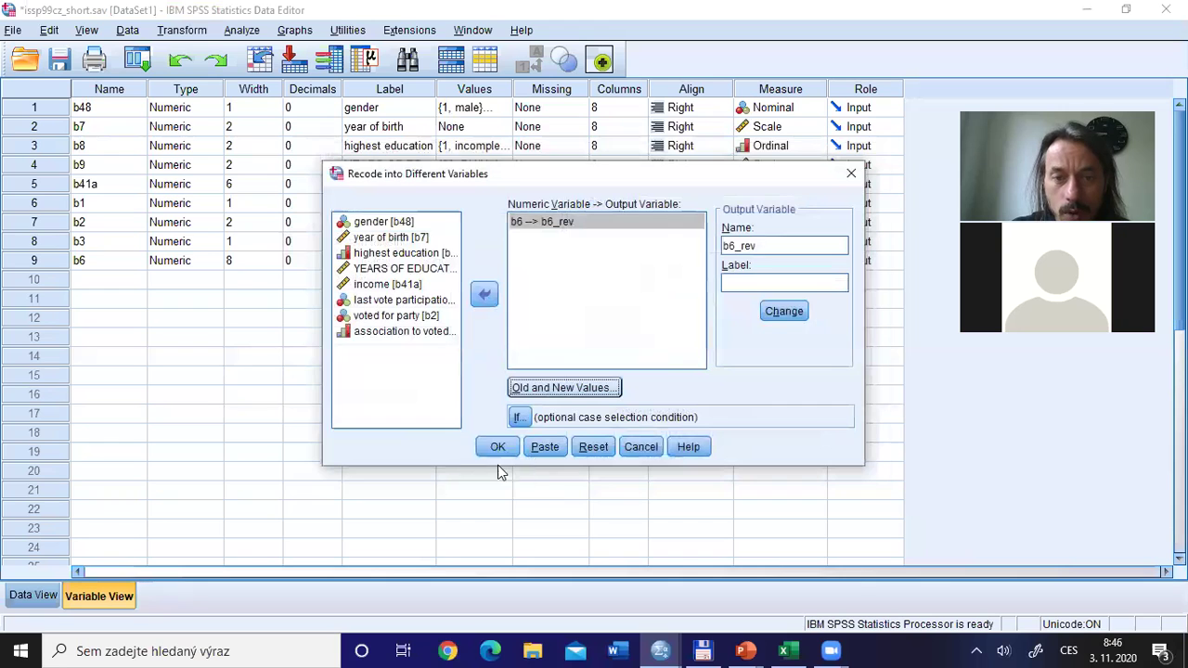
left_click(496, 449)
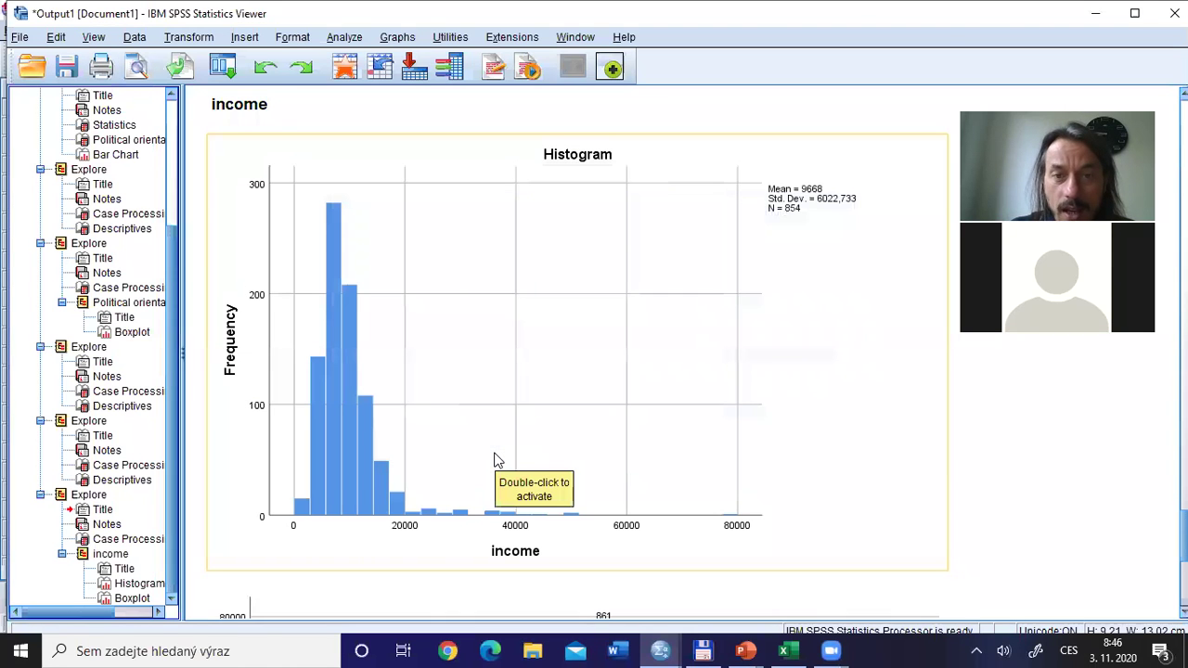
Return to the Data Editor and compare the b6_rev values with b6 in the case data
key("alt+Tab")
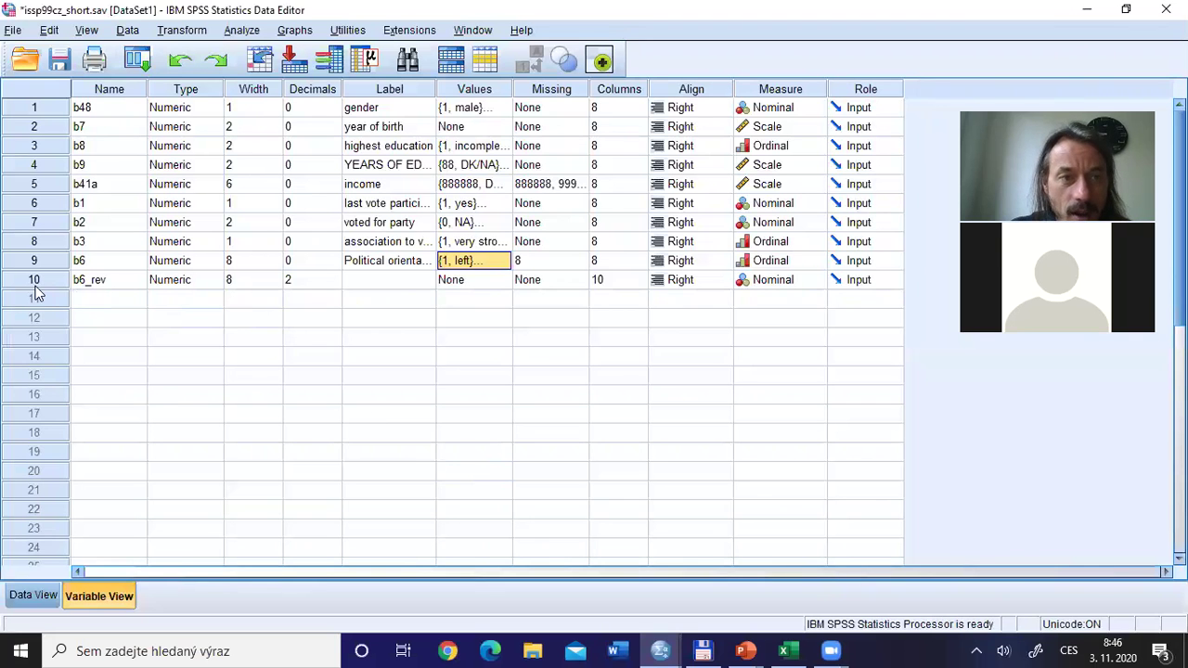
left_click(35, 288)
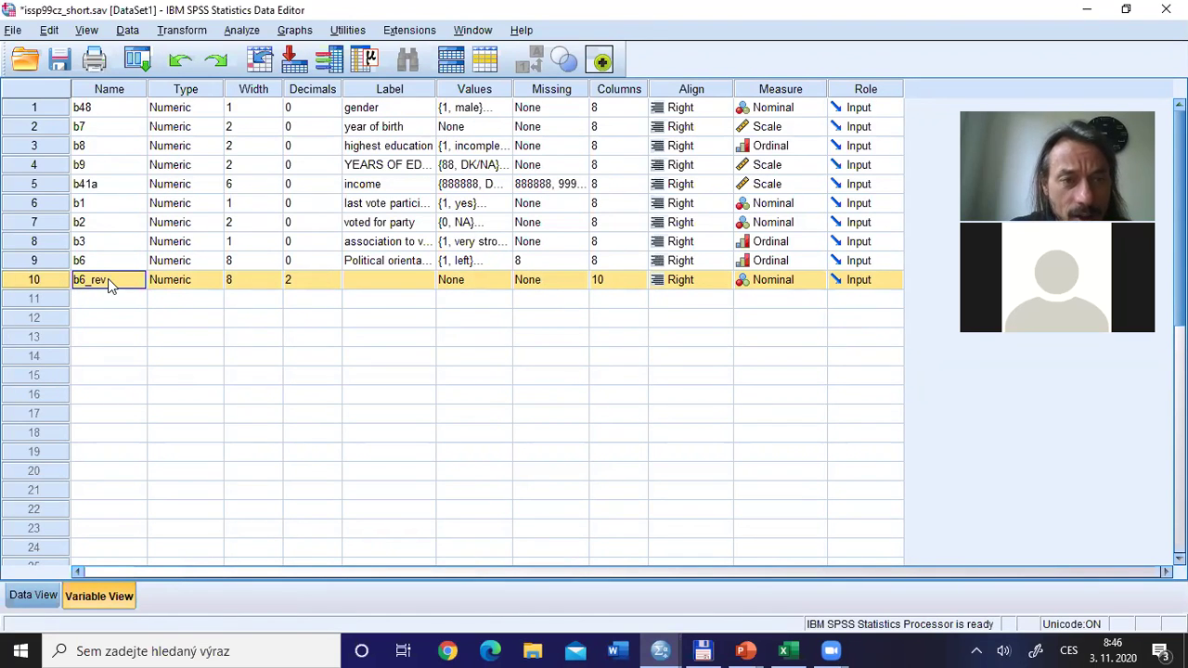
left_click(38, 595)
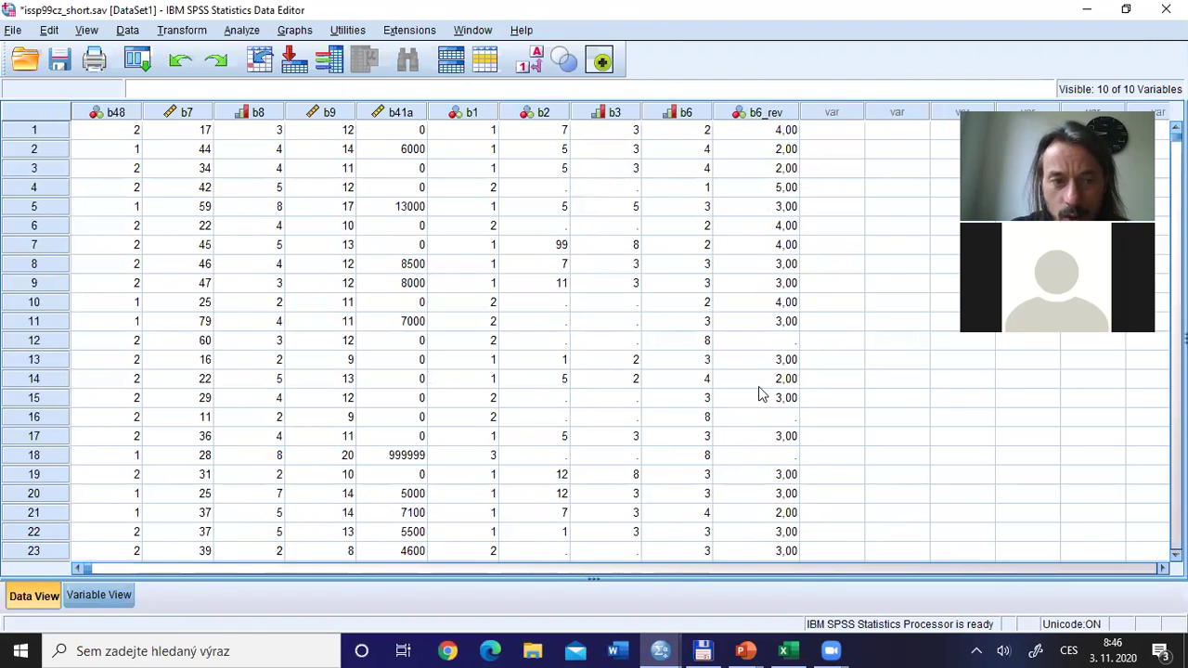
left_click(104, 601)
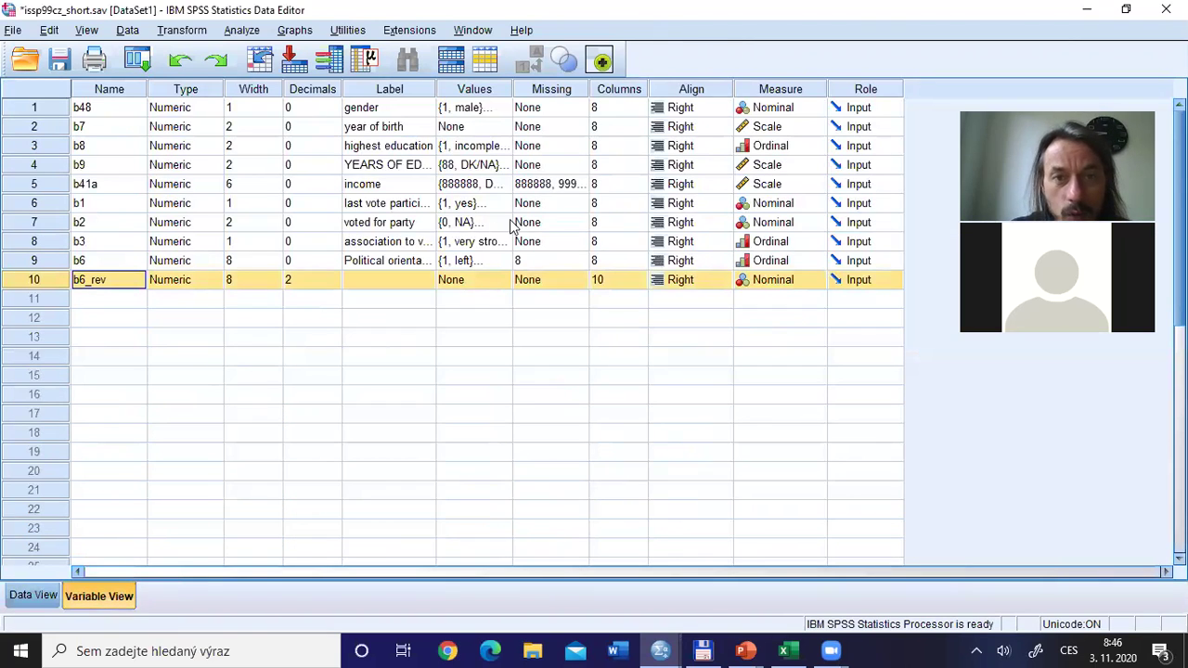
Add the value label right for value 1 of b6_rev
left_click(505, 280)
left_click(505, 279)
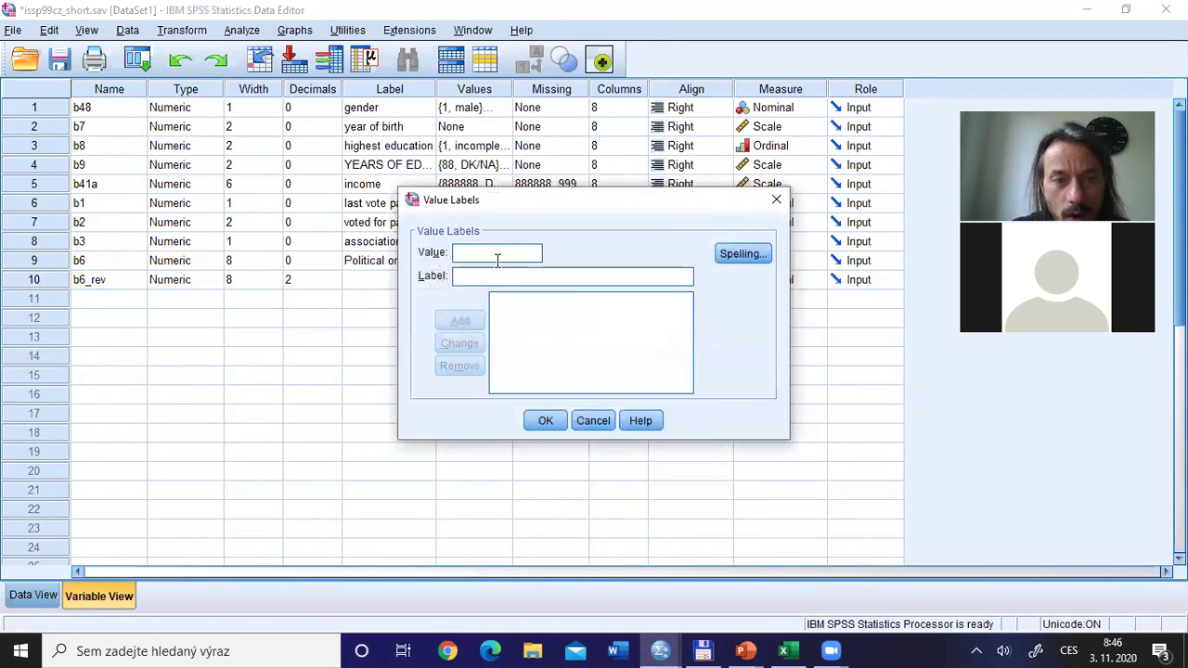
type("1")
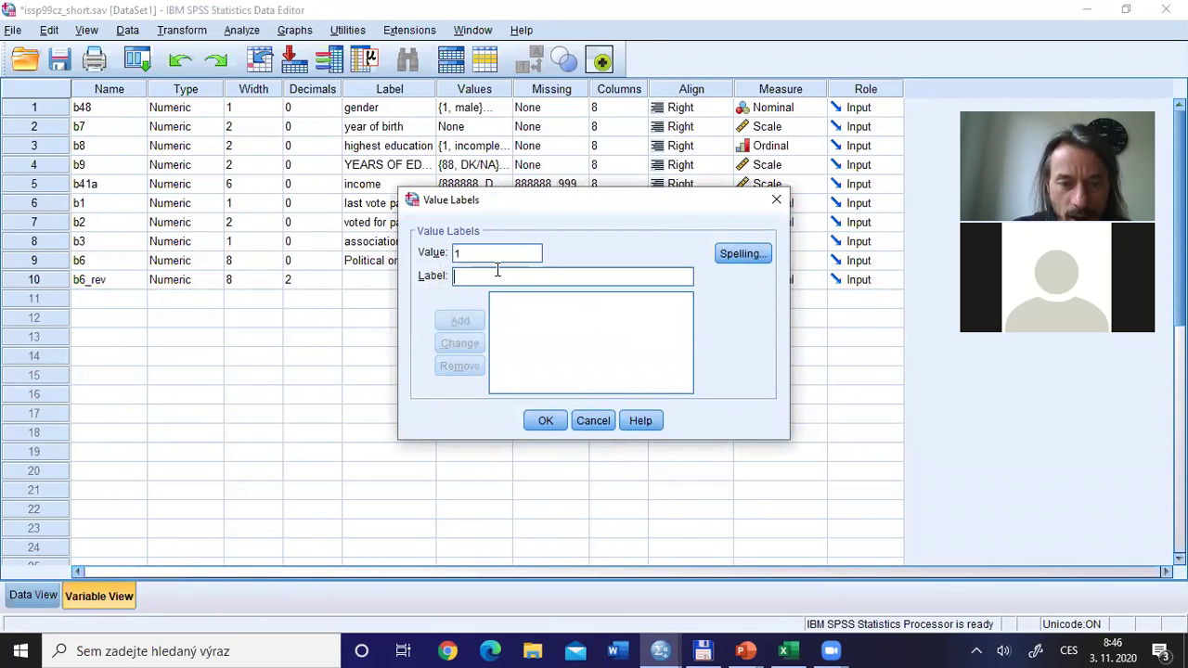
type("right")
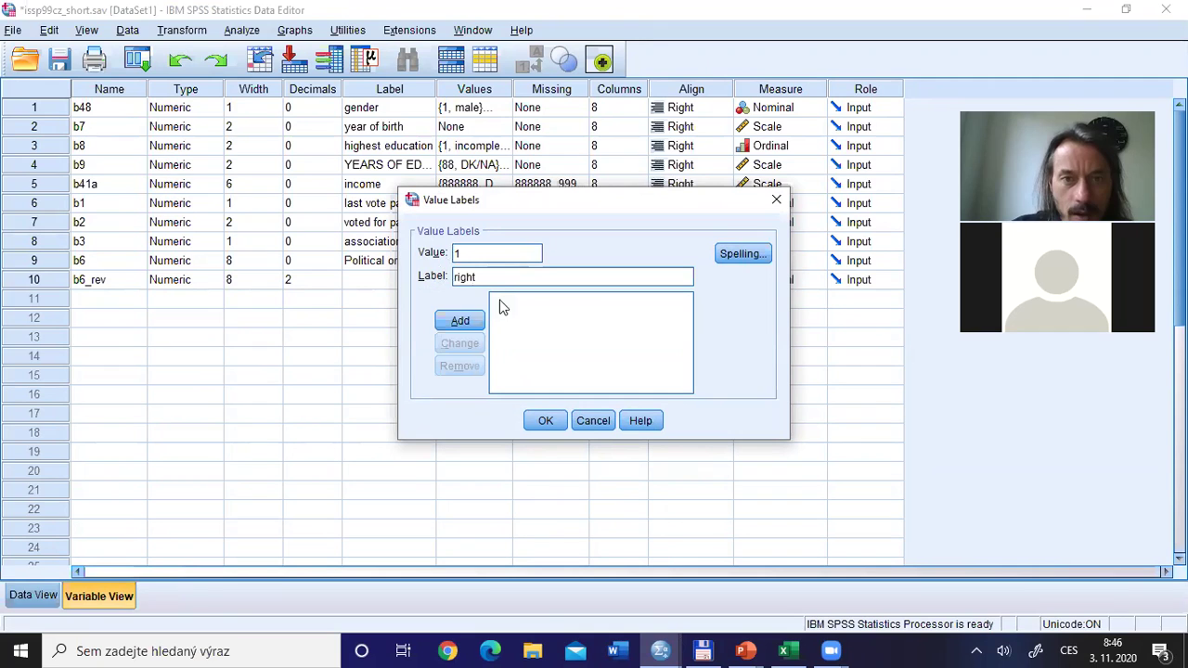
key("Return")
Try to label value 5 of b6_rev as left and close the value labels
type("5")
left_click(468, 277)
type("left")
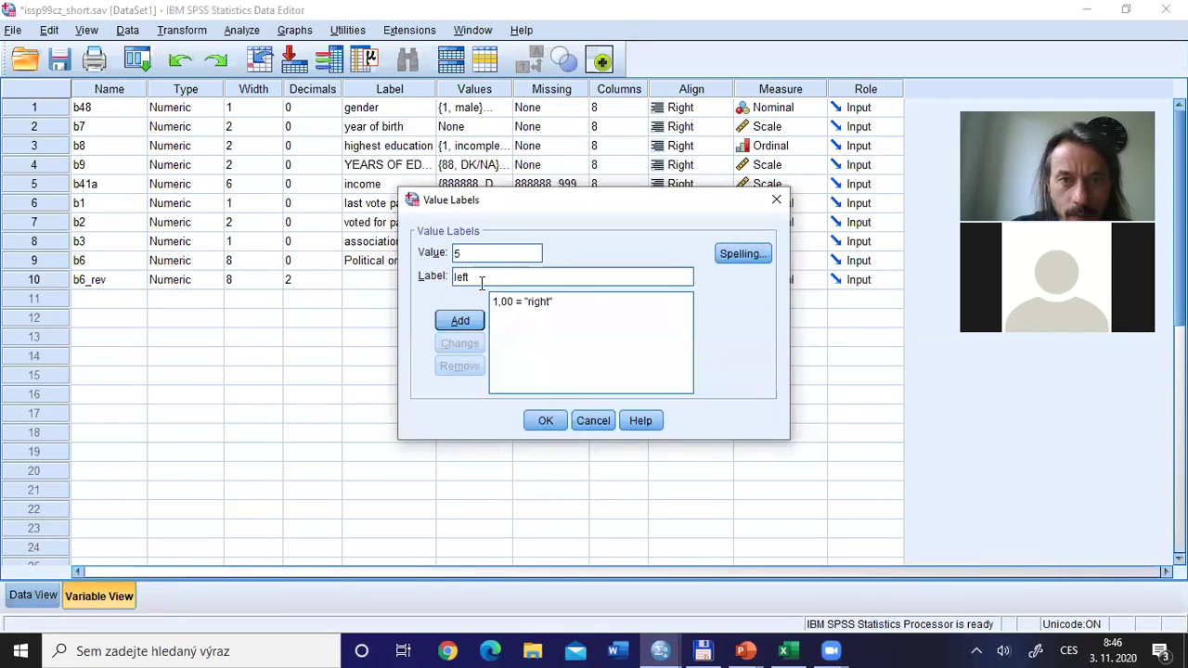
left_click(544, 420)
left_click(559, 350)
Reopen the value labels of b6_rev, add the label left for value 5 and confirm the labels
left_click(506, 279)
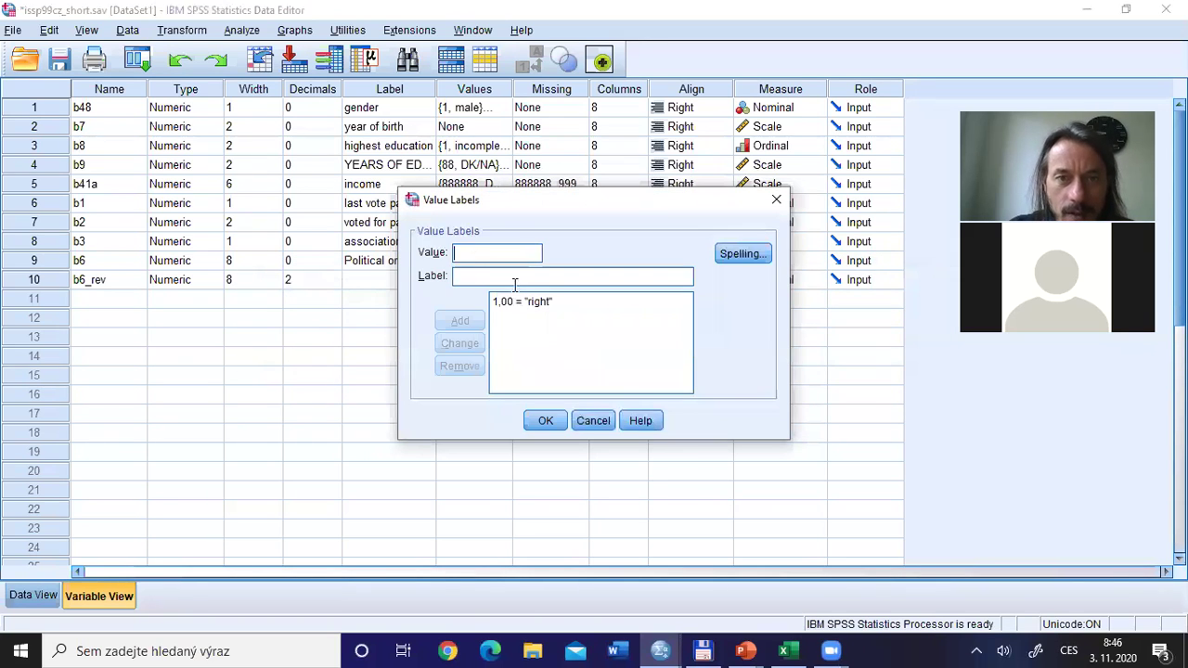
type("5")
left_click(485, 274)
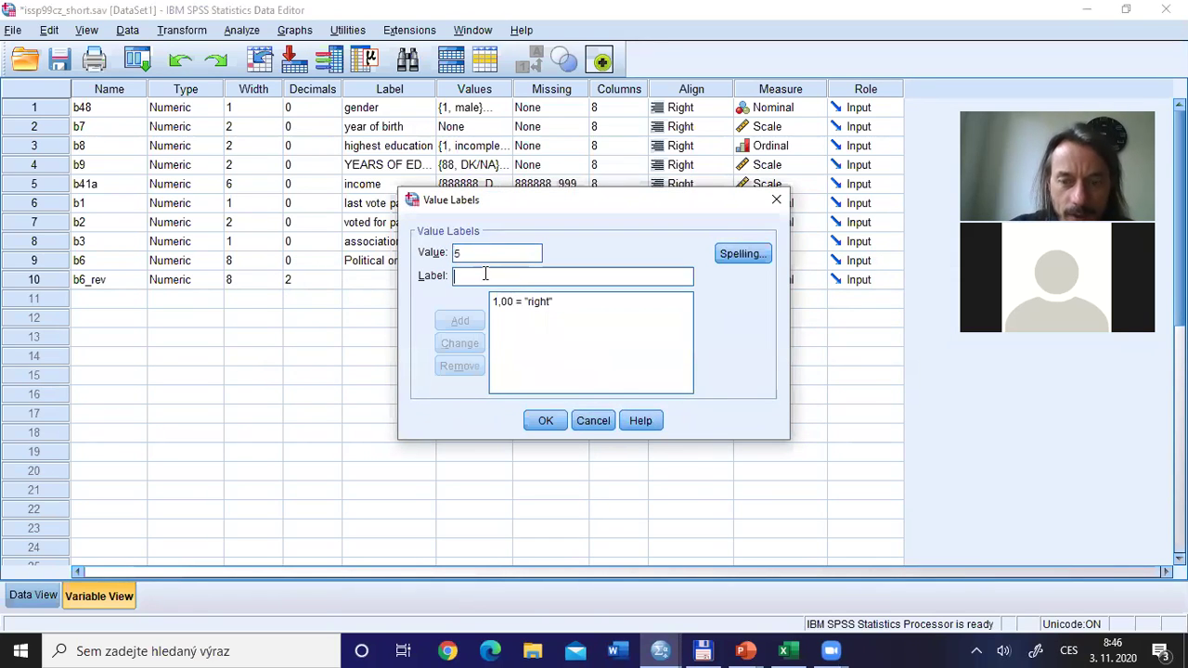
type("left")
left_click(460, 321)
left_click(545, 420)
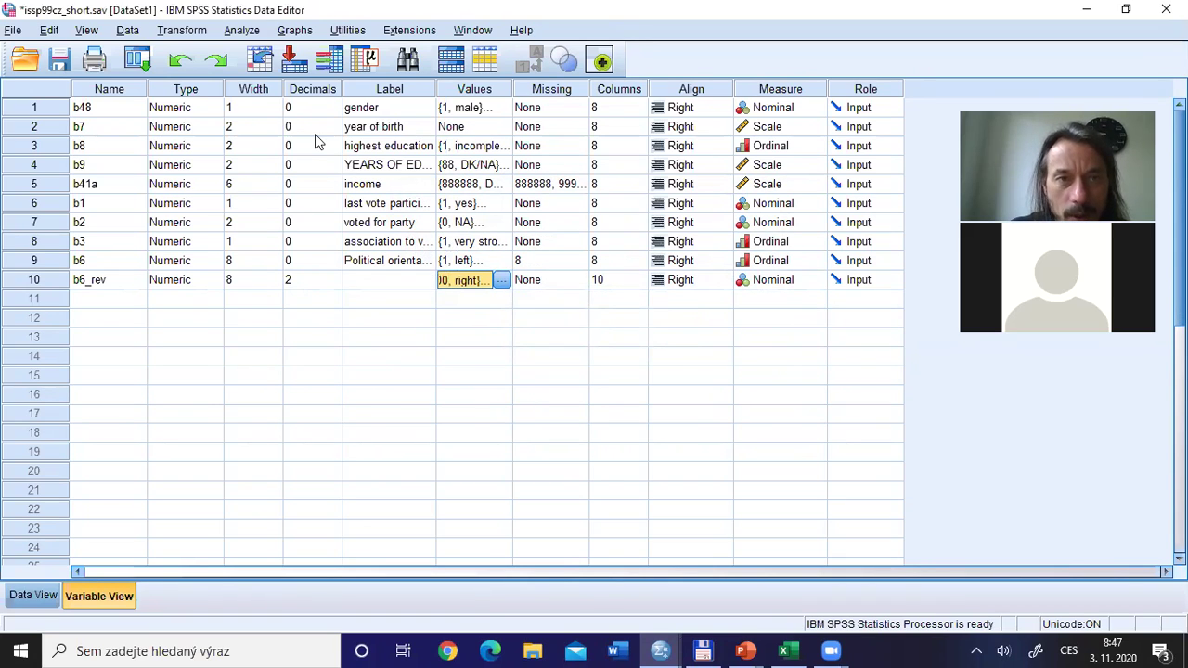
Run Frequencies with b6_rev added alongside Political orientation, and compare the two frequency tables
left_click(245, 32)
mouse_move(291, 83)
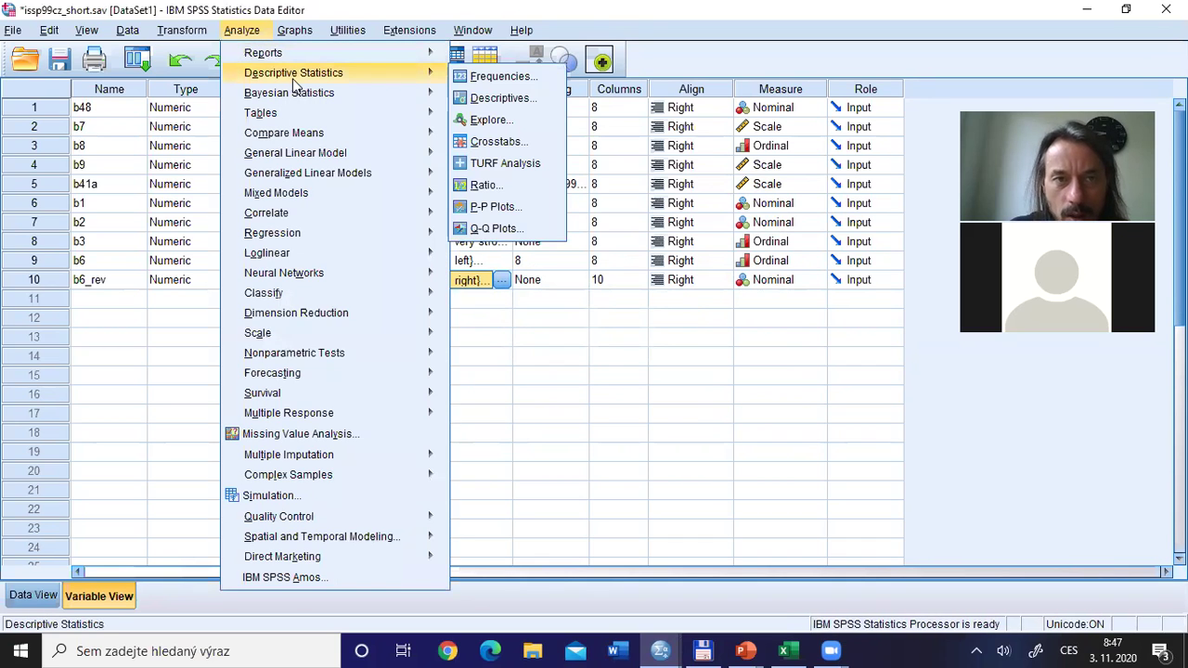
left_click(500, 76)
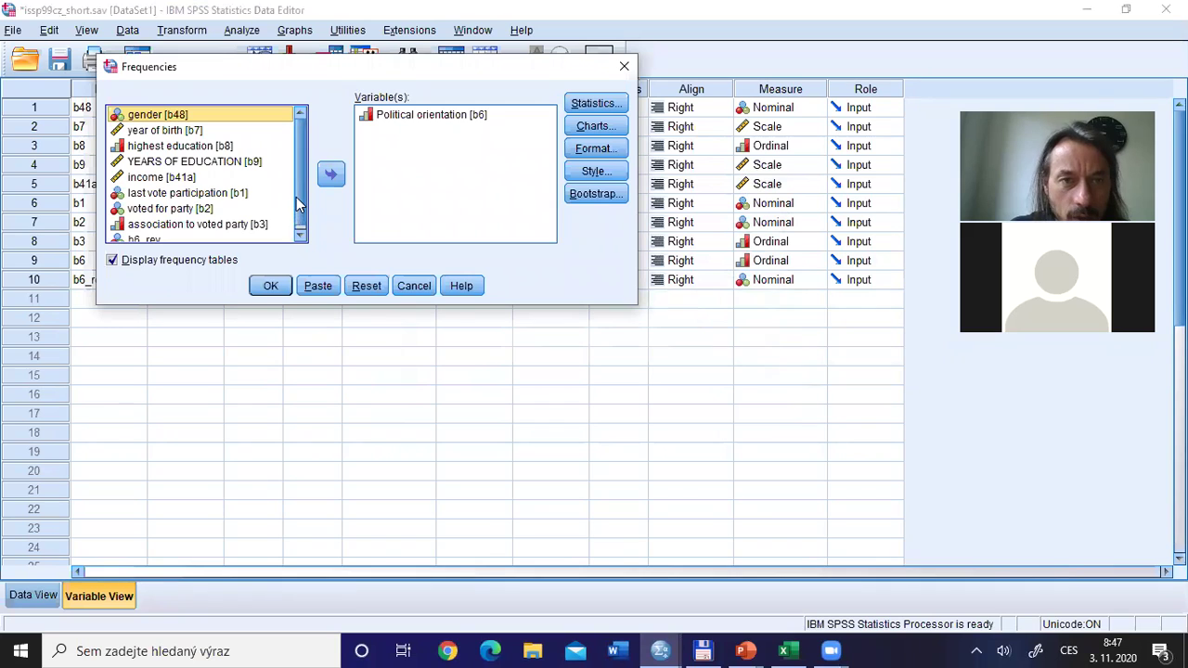
left_click(300, 234)
left_click(160, 234)
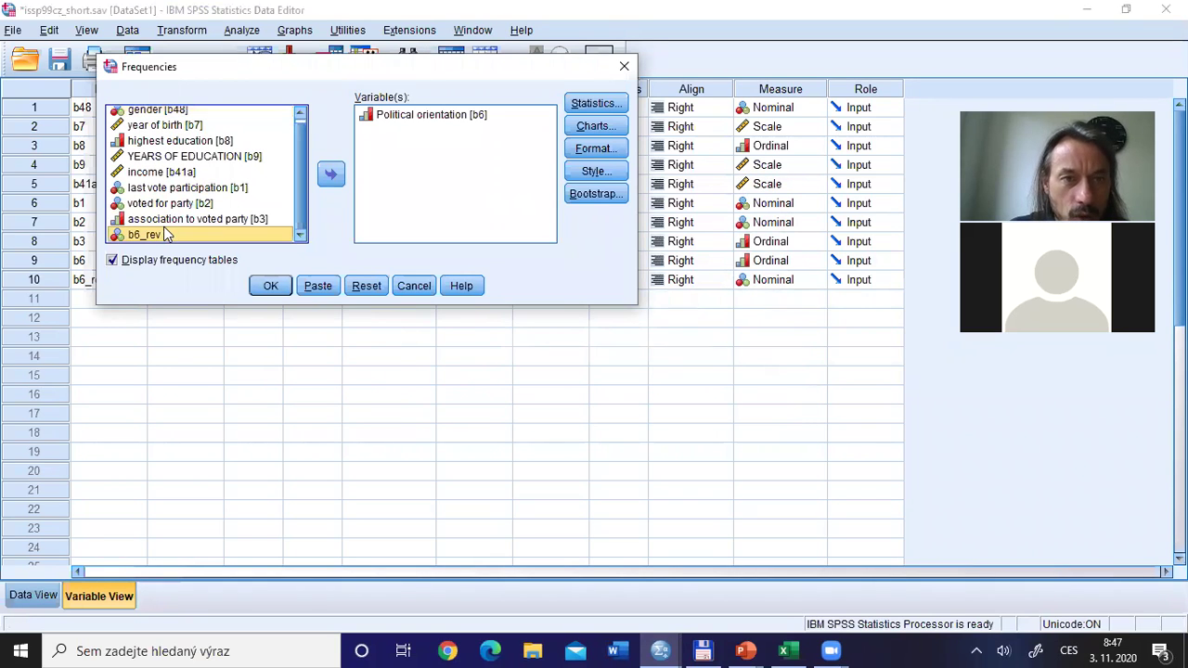
left_click(331, 180)
left_click(270, 286)
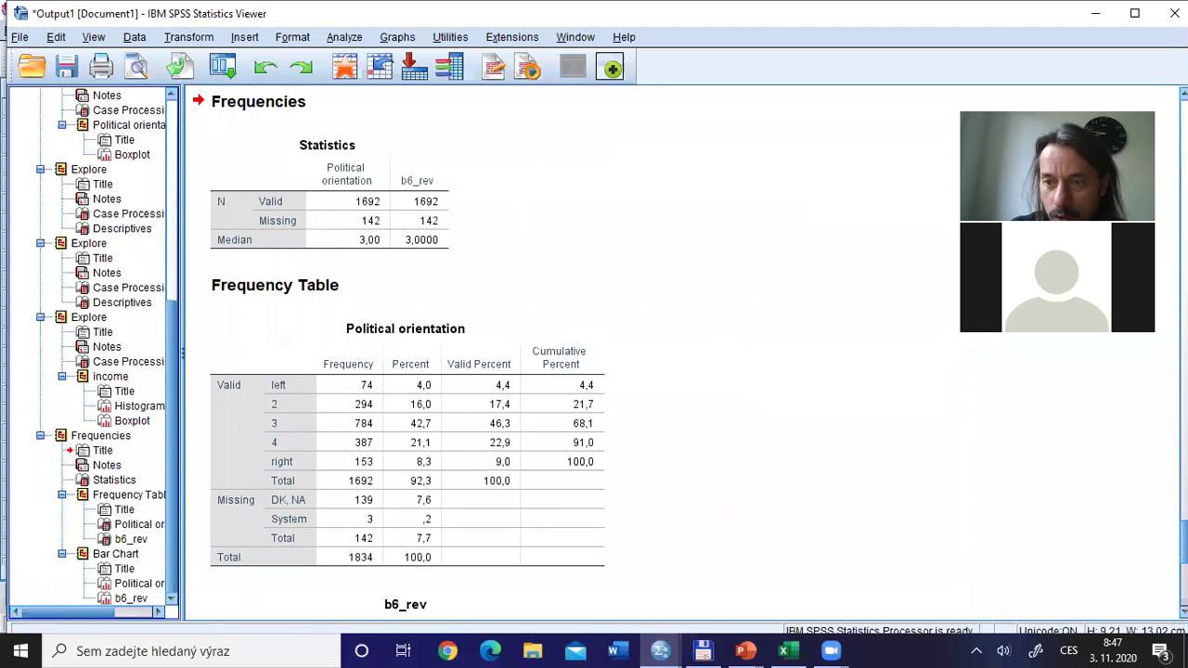
scroll(603, 352, "down", 3)
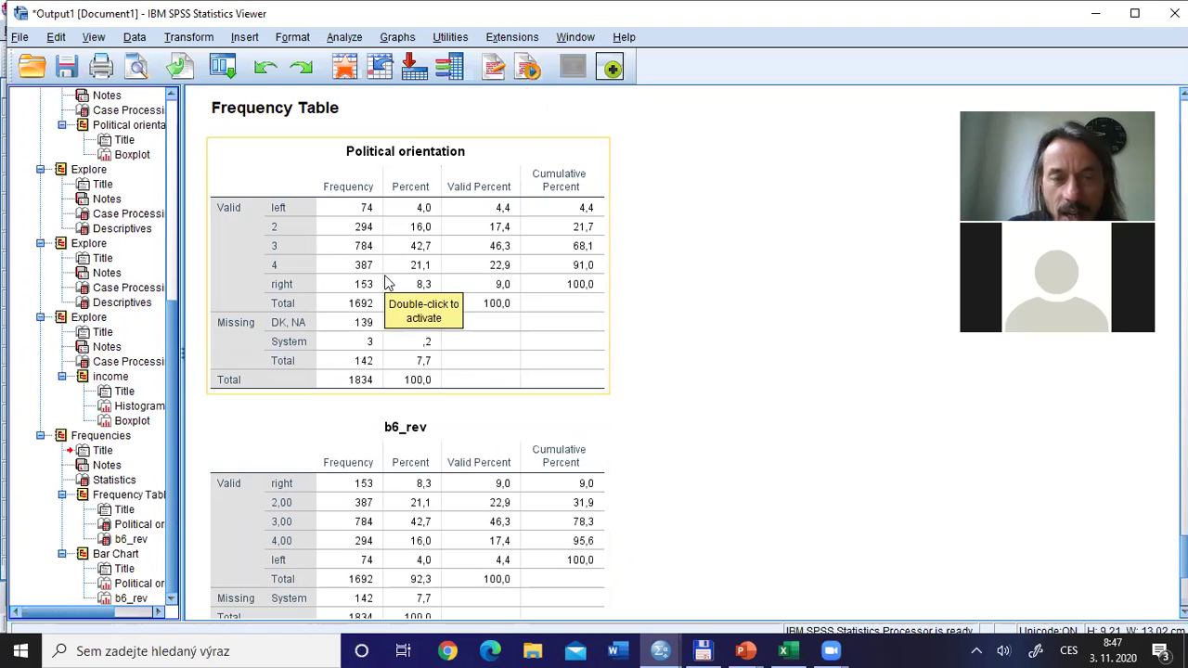
Switch to the PowerPoint slide show and advance from the Recode slide to the Compute slide
key("alt+Tab")
left_click(639, 304)
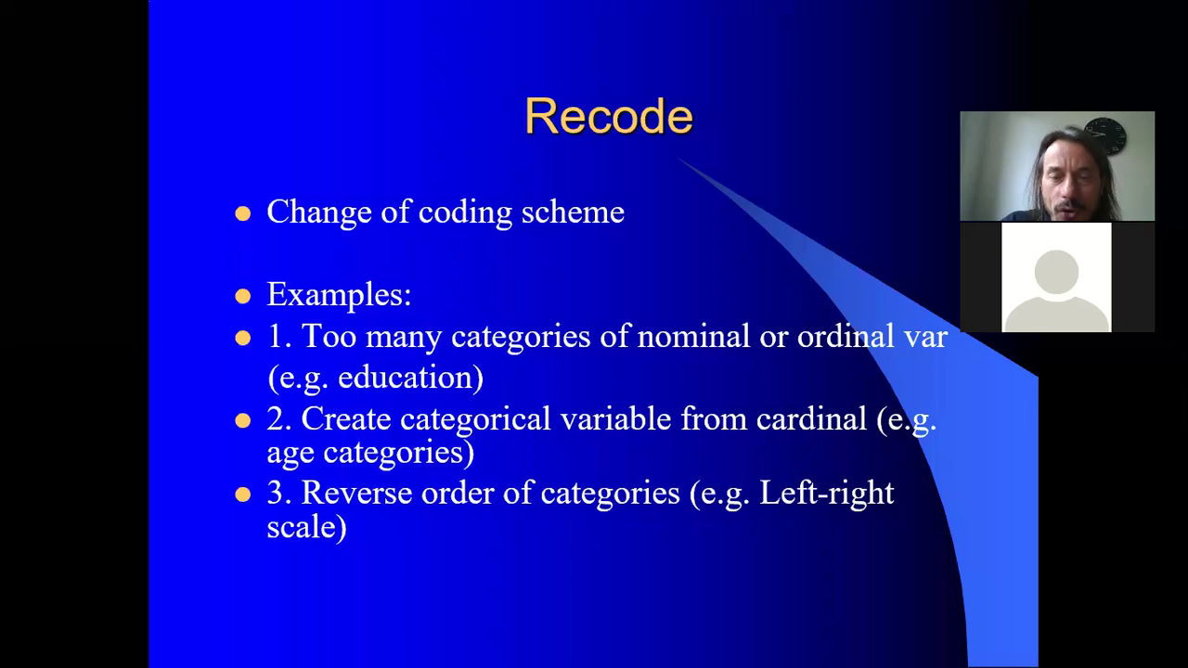
key("Right")
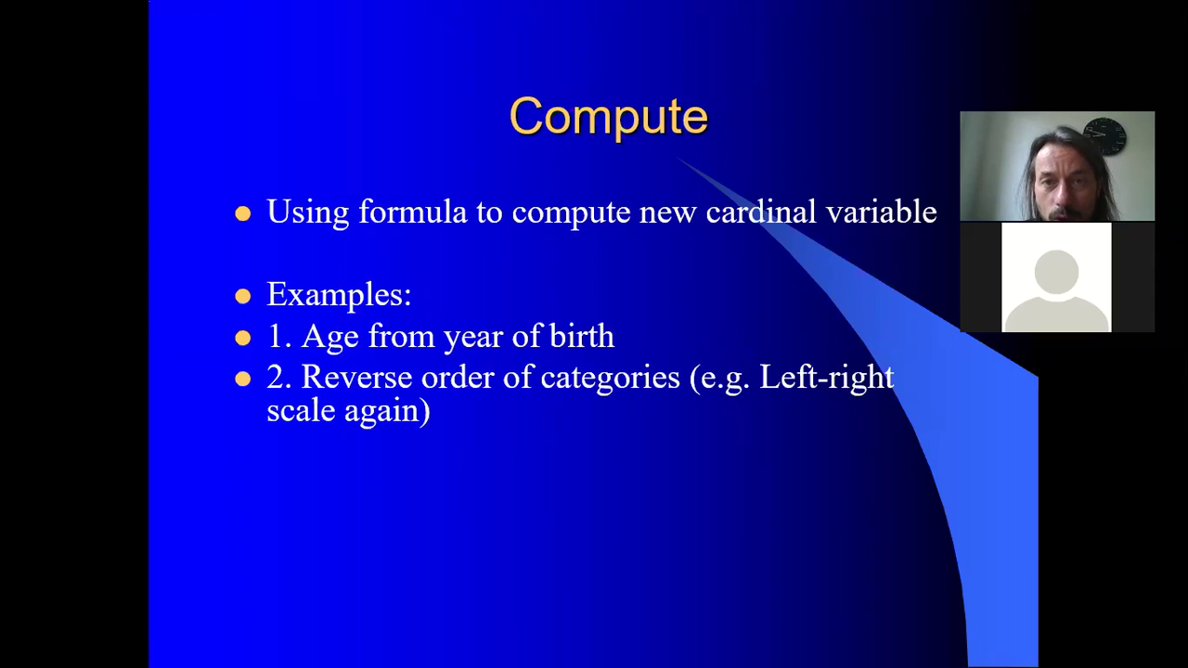
Return to the SPSS Data Editor and start Compute Variable with b6_rev1 as the target variable
key("alt+Tab")
key("alt+Tab")
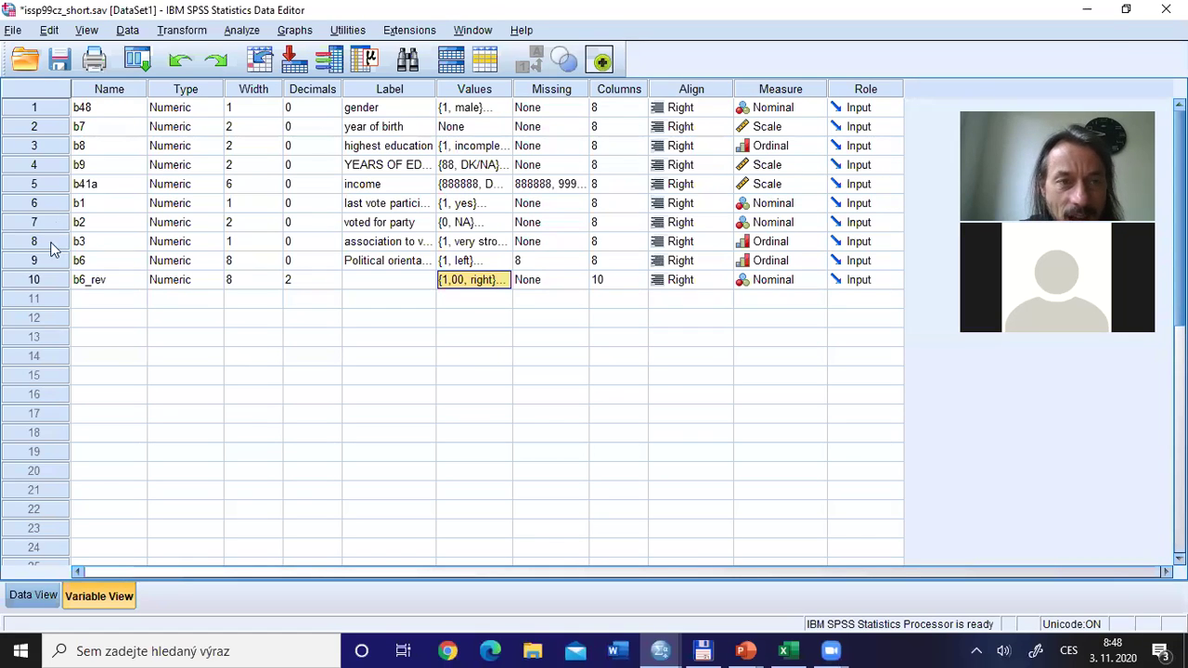
left_click(45, 261)
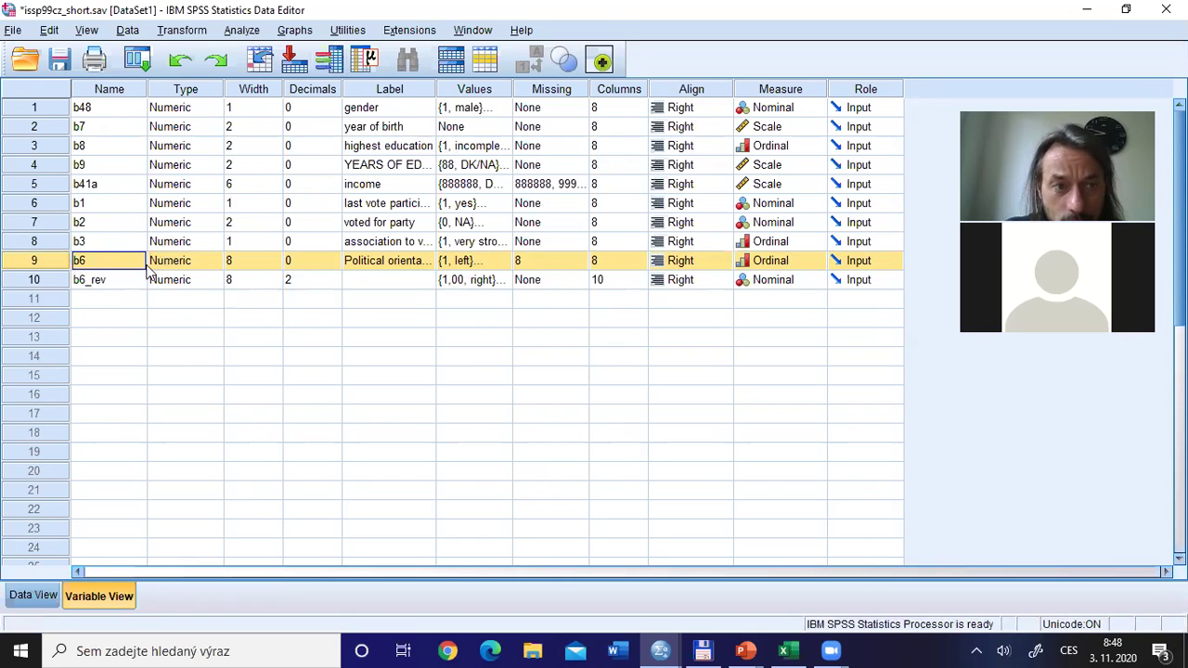
left_click(116, 286)
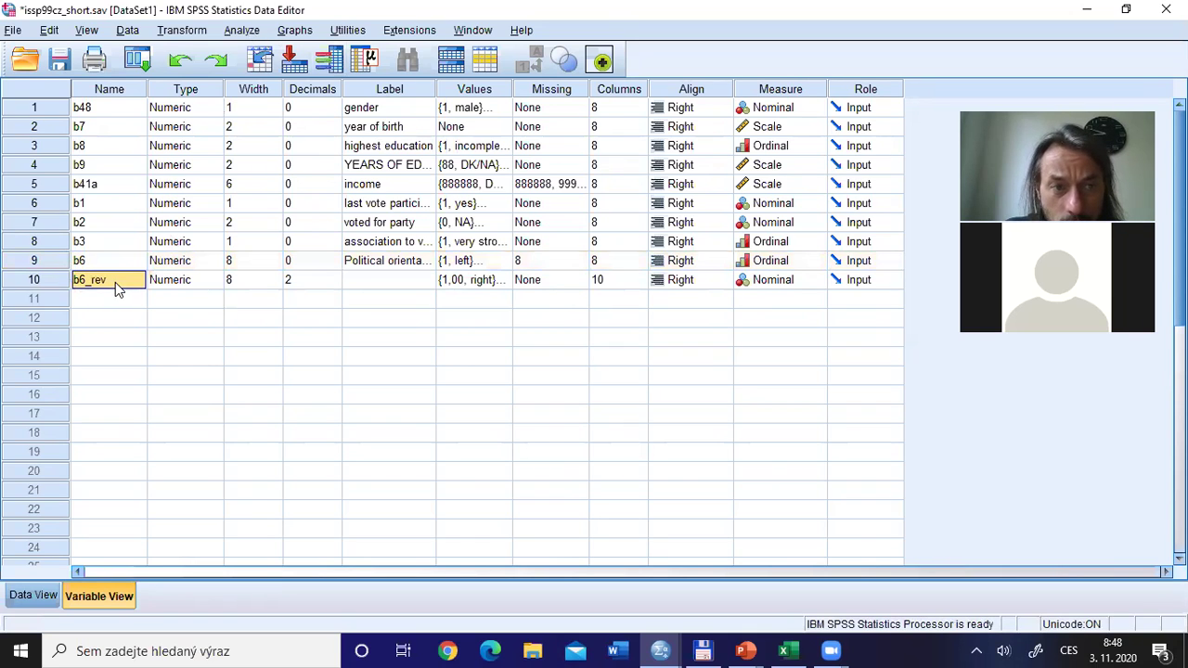
left_click(181, 33)
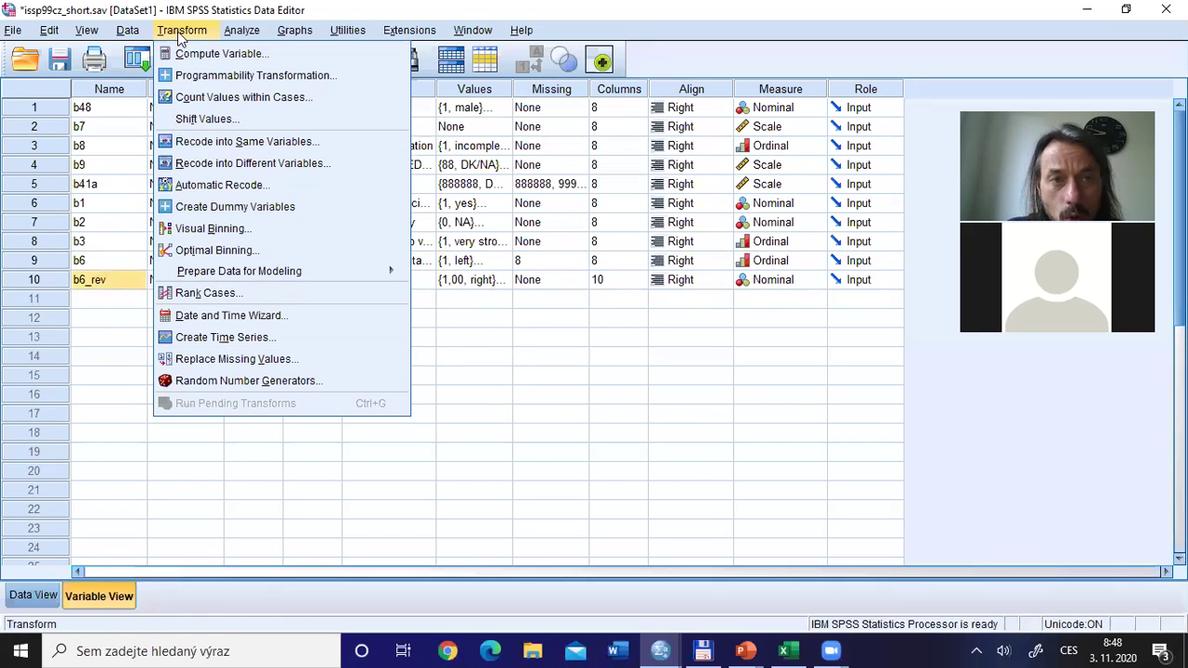
left_click(206, 58)
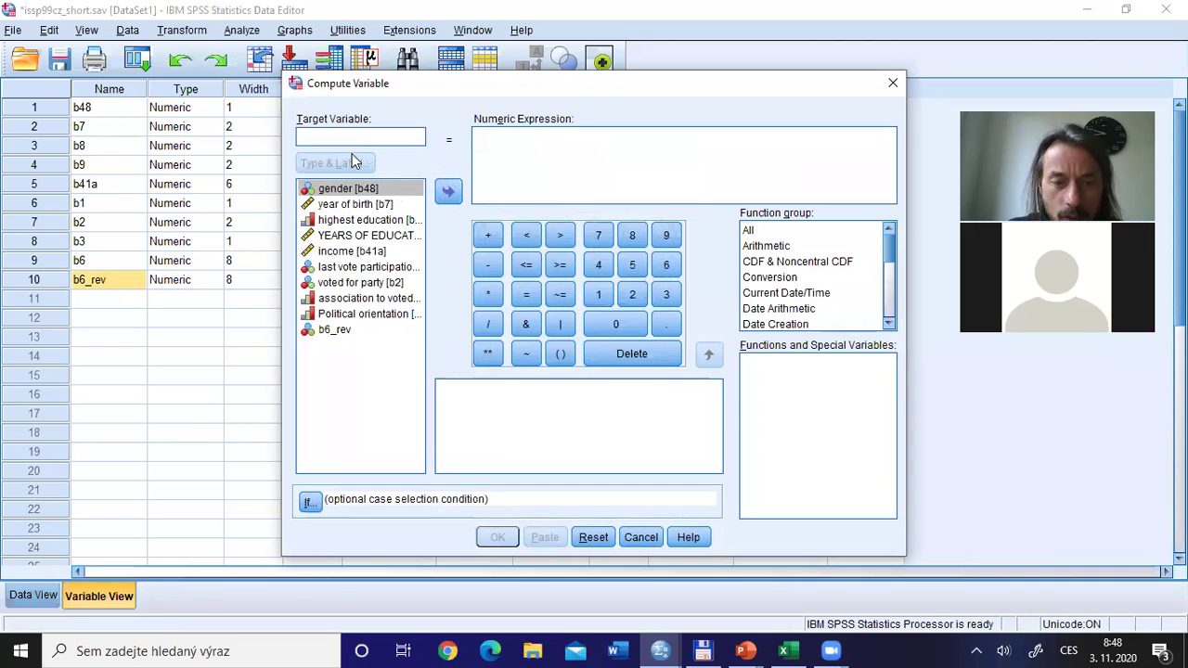
type("b6_rev1")
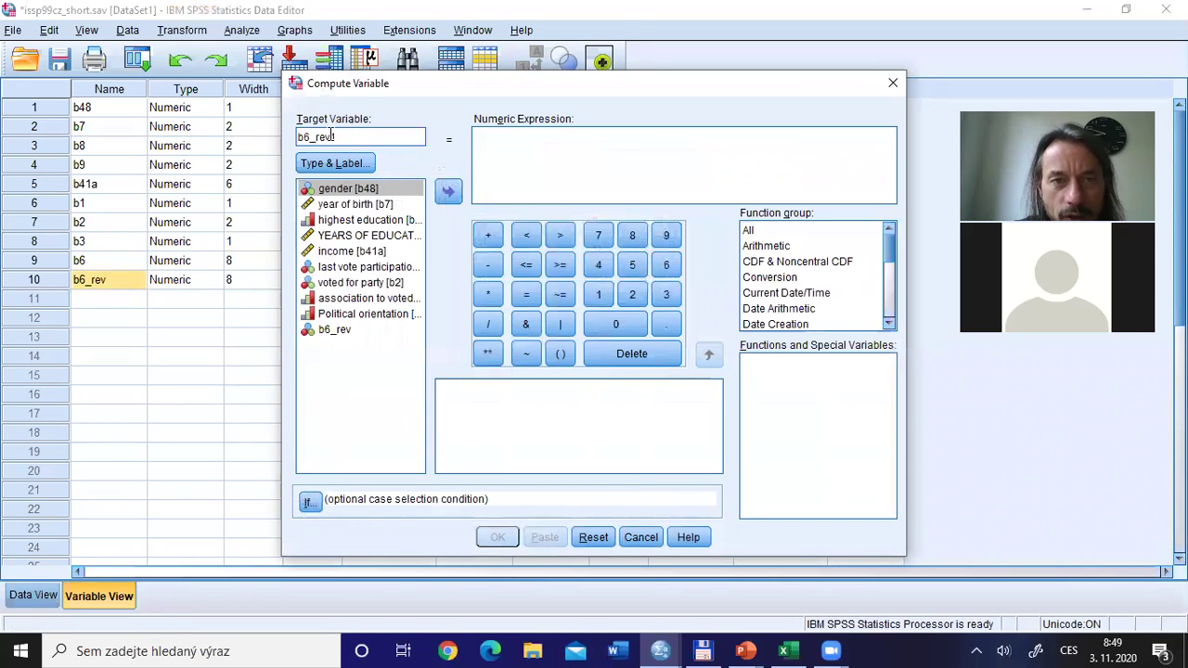
Enter the numeric expression 6-b6 using Political orientation, and run the computation of b6_rev1
left_click(516, 153)
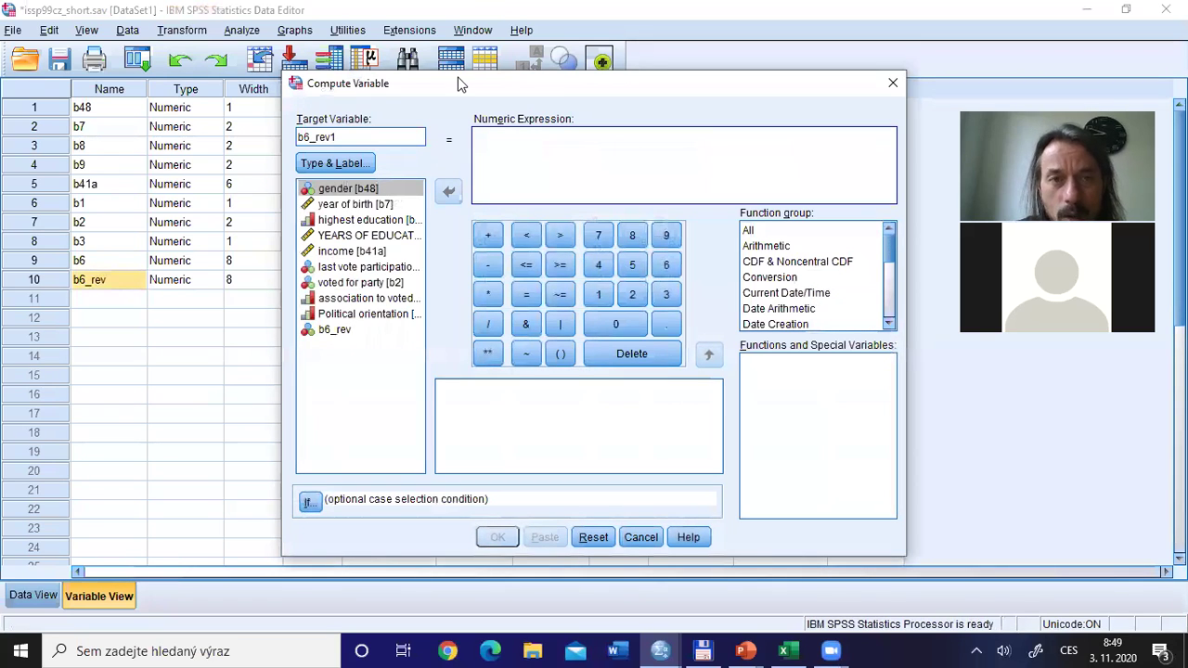
left_click_drag(461, 85, 401, 51)
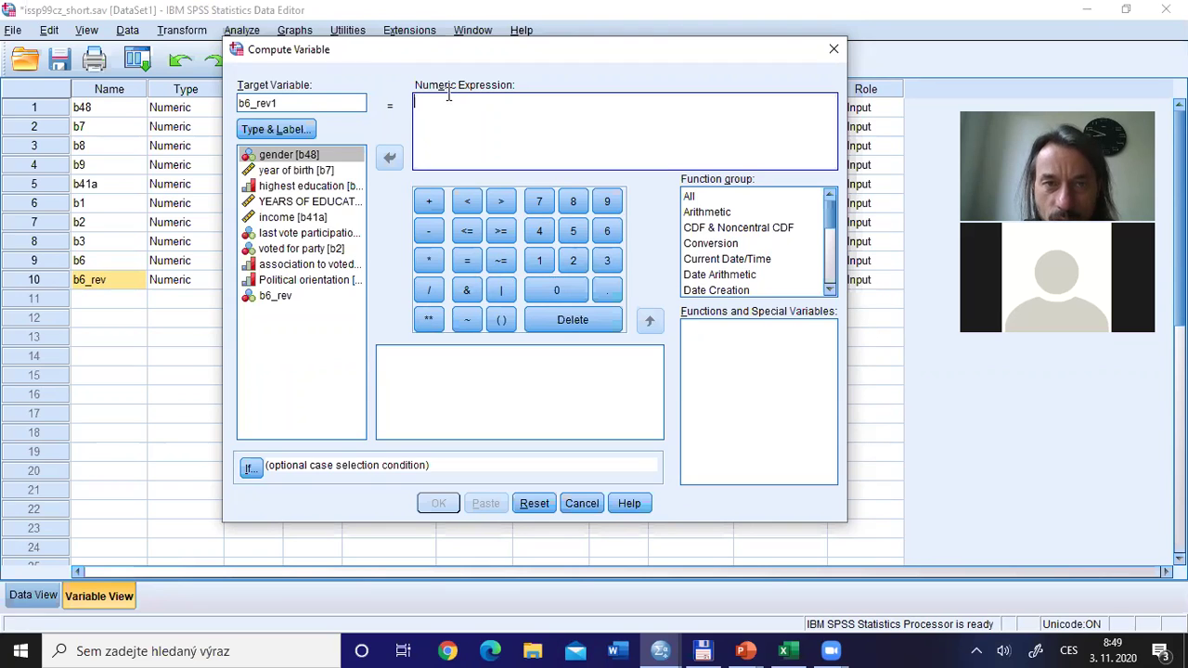
type("6")
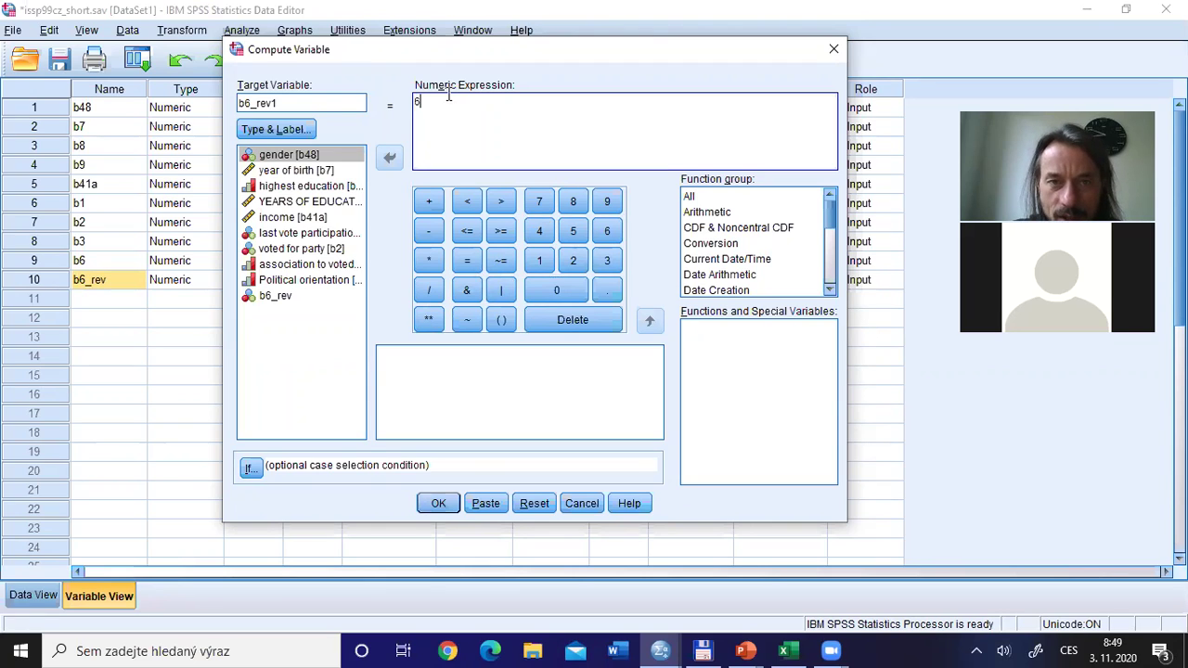
type("-")
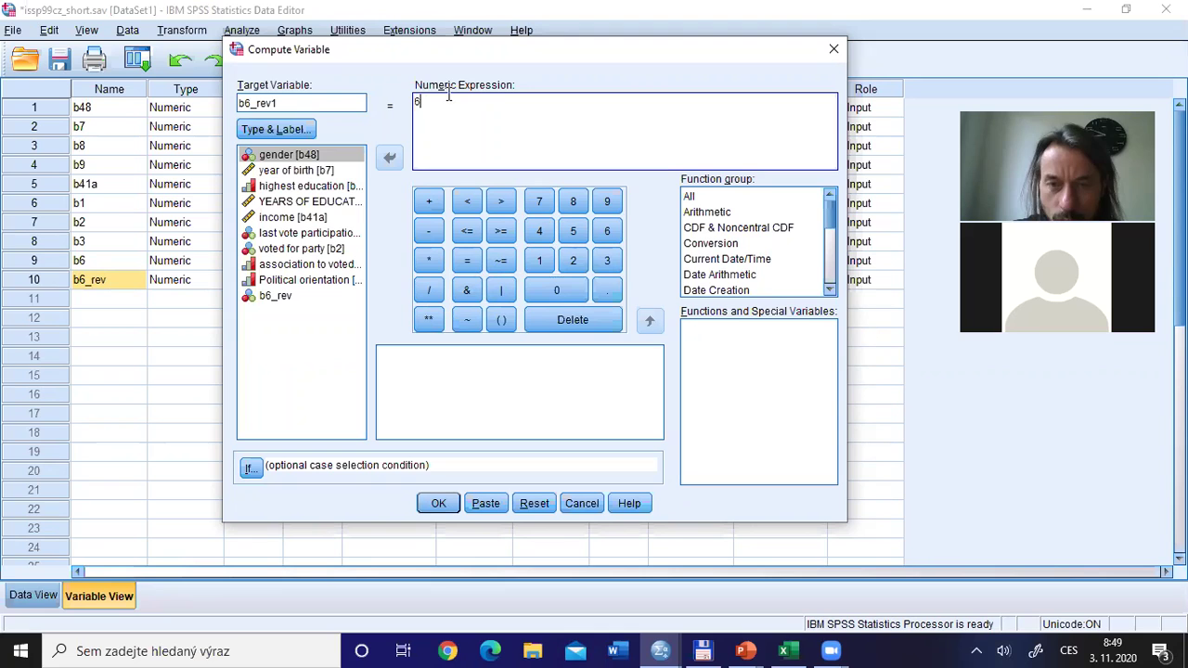
left_click(304, 280)
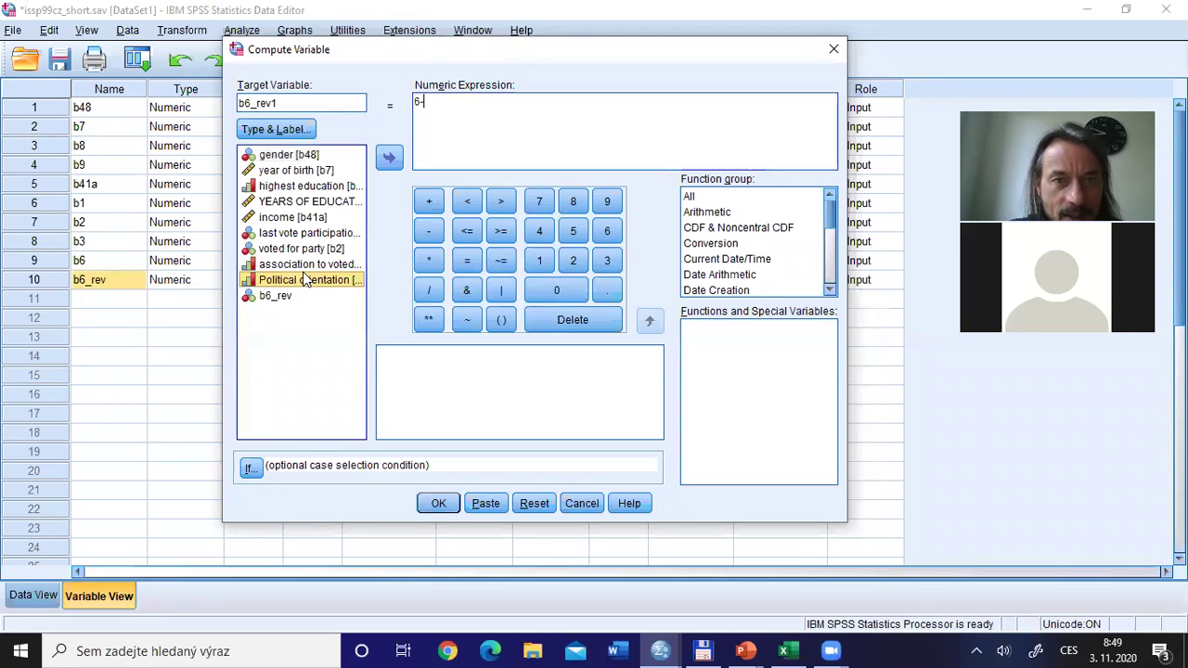
left_click(378, 148)
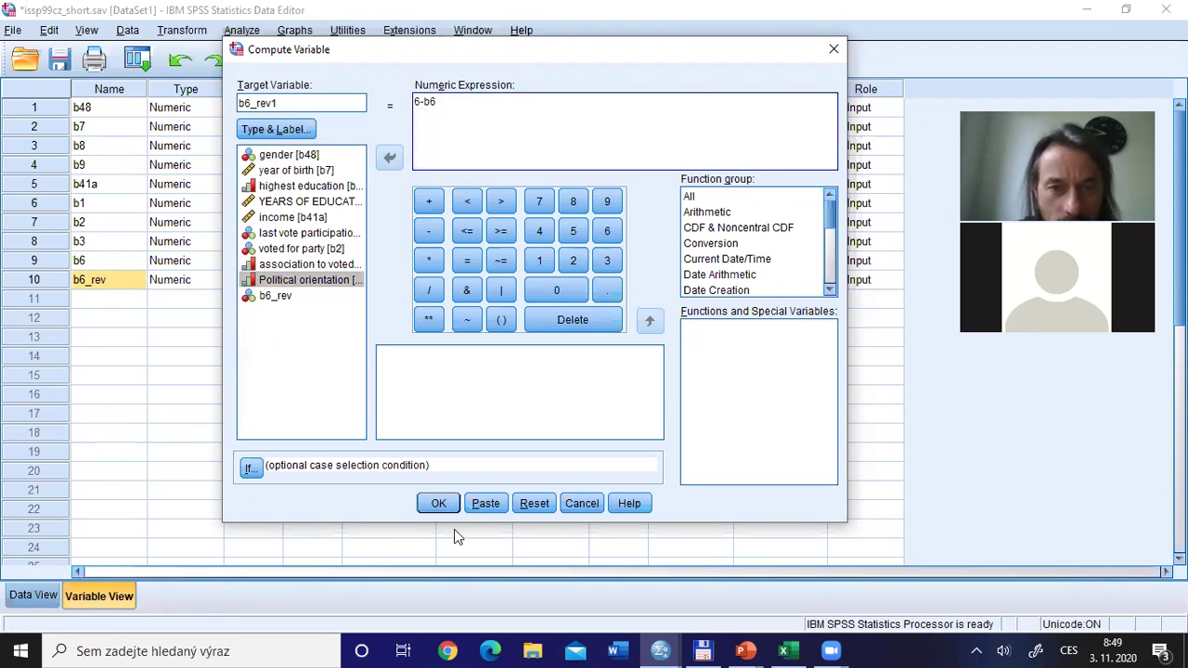
left_click(436, 503)
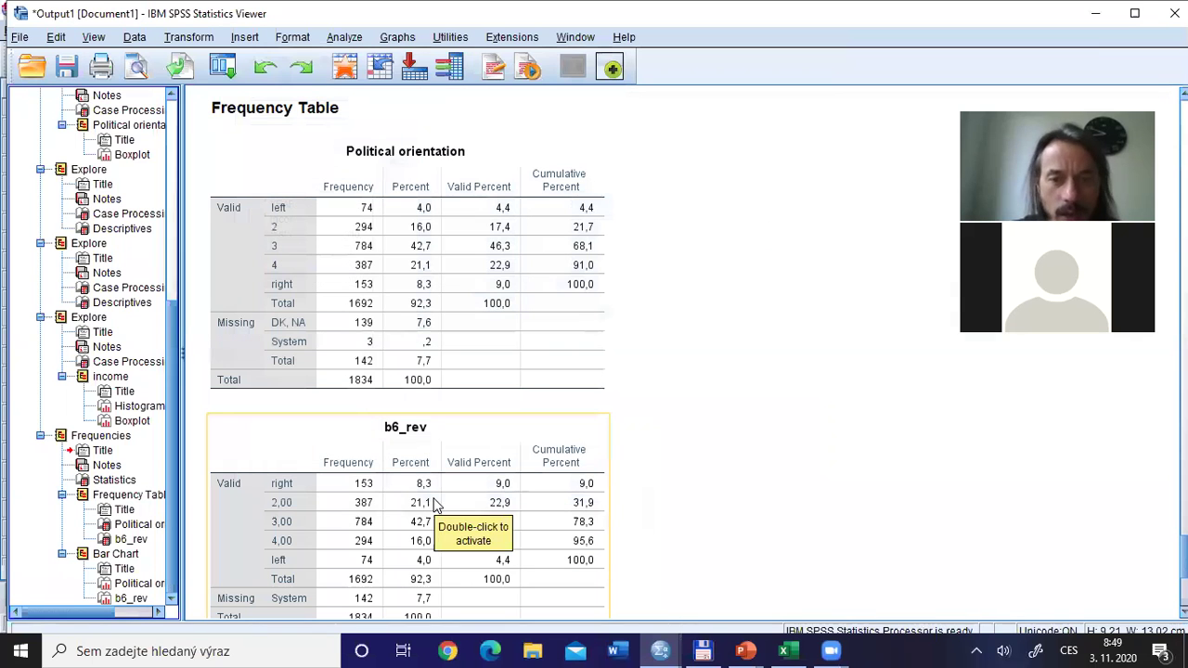
Compare the b6_rev1 values with b6_rev in the case data, and select the Values cell of b6_rev1 in the variable definitions
key("alt+Tab")
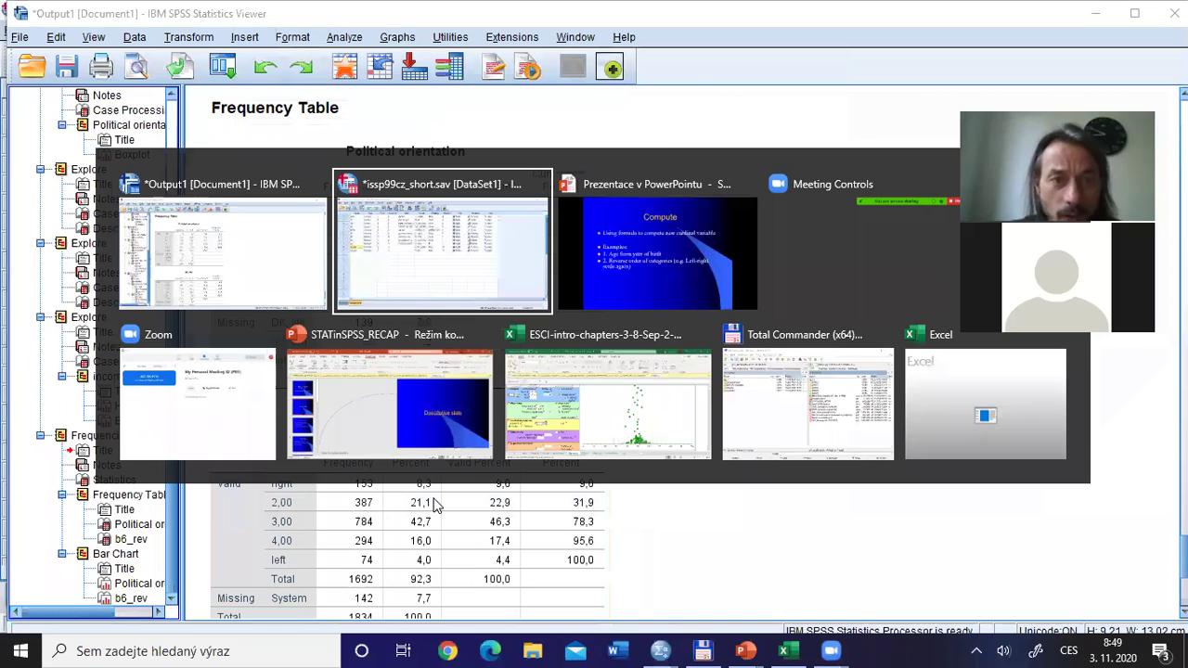
left_click(46, 307)
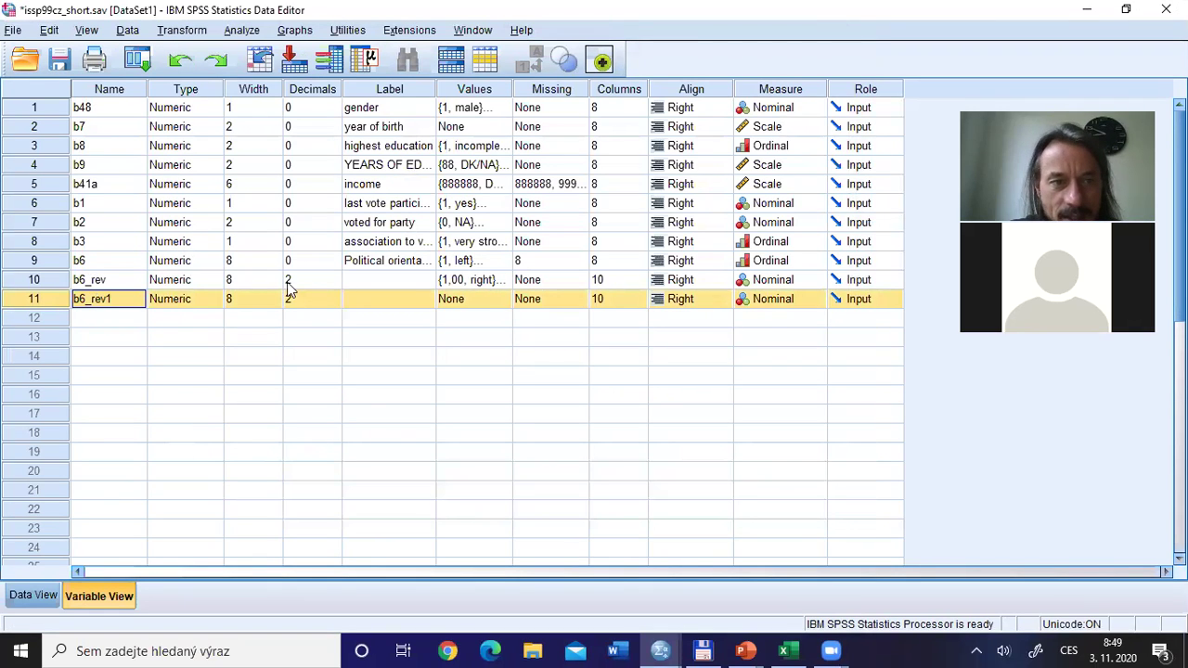
left_click(40, 597)
left_click(778, 114)
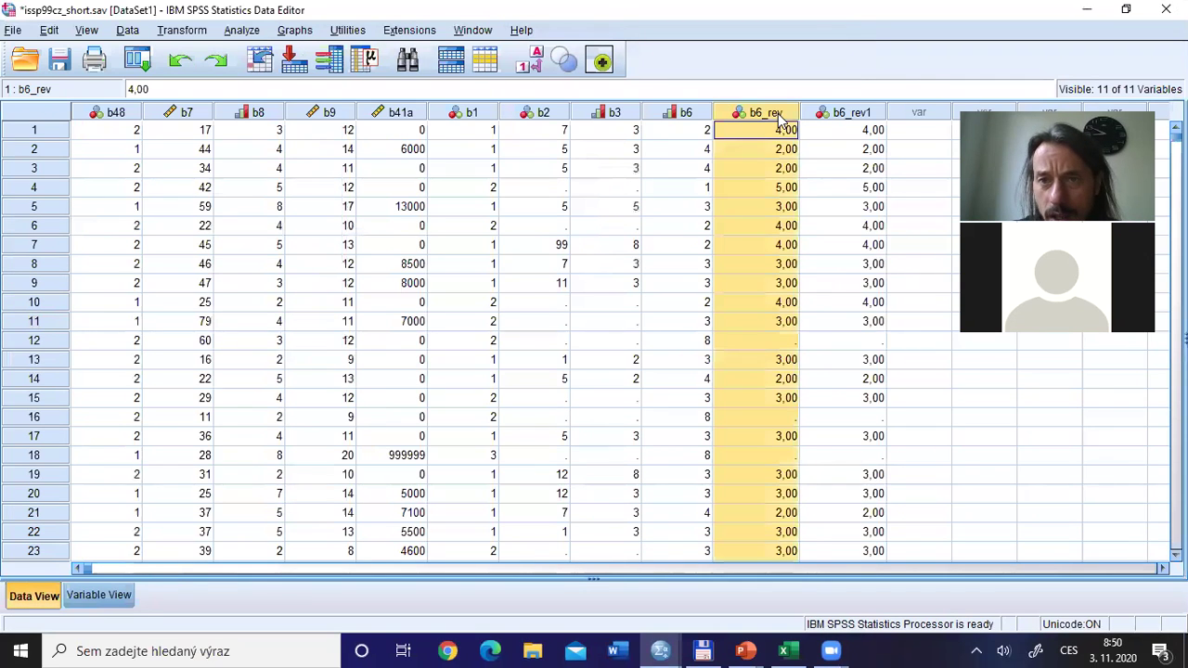
left_click(826, 114, "shift")
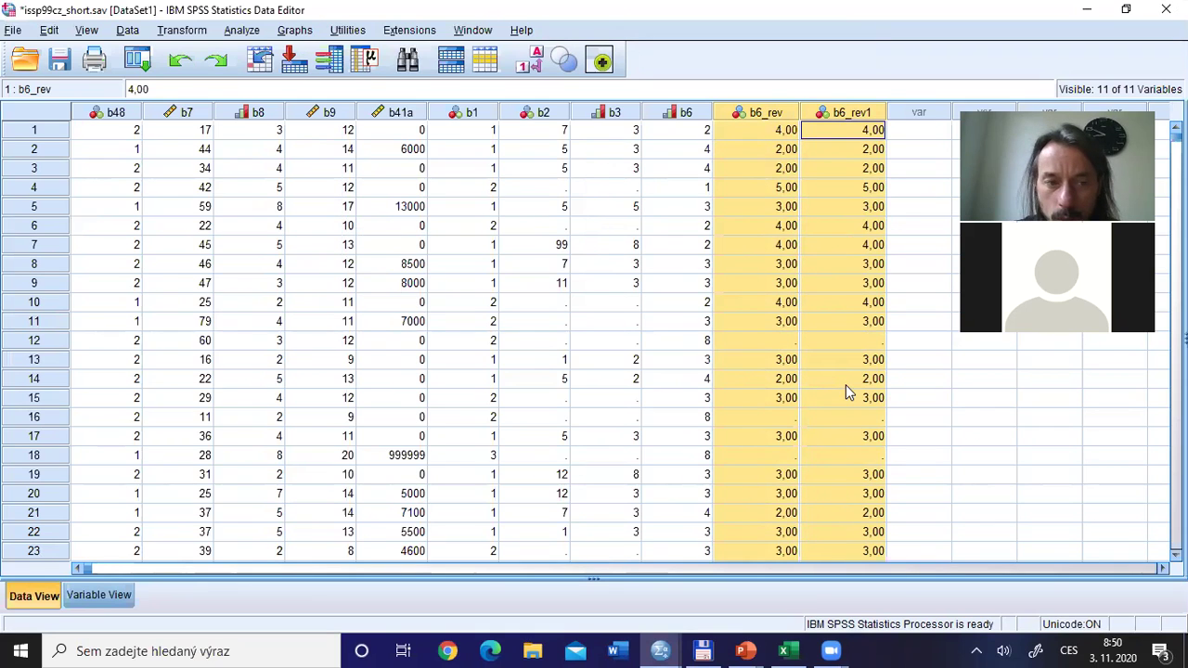
left_click(107, 597)
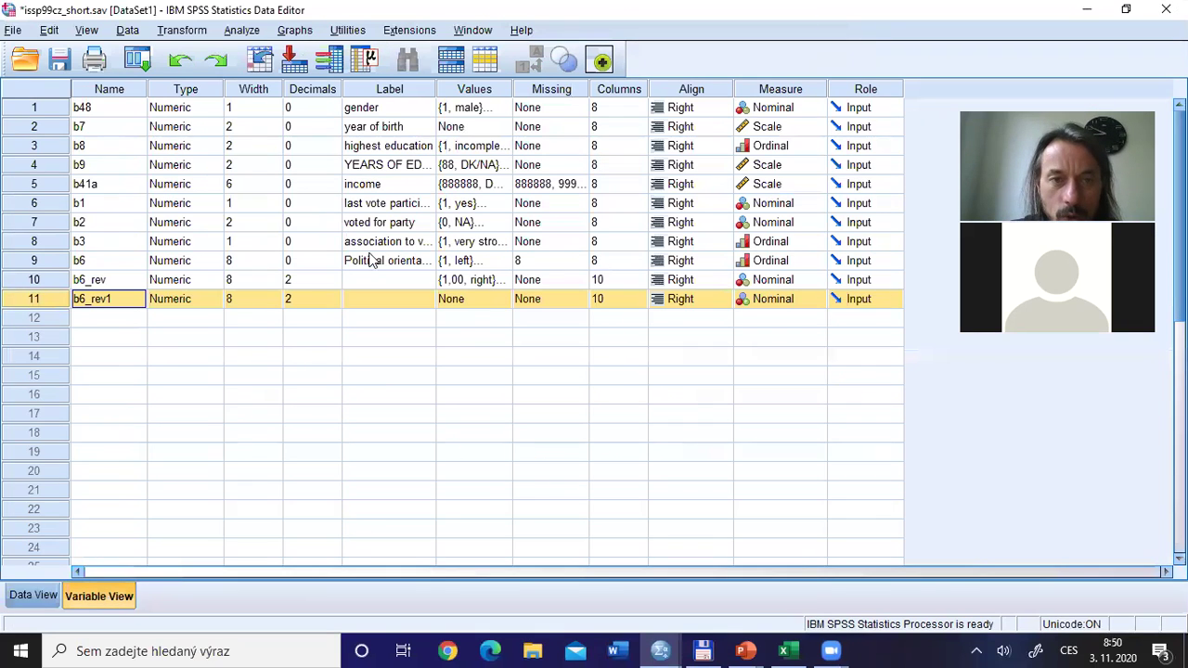
left_click(487, 299)
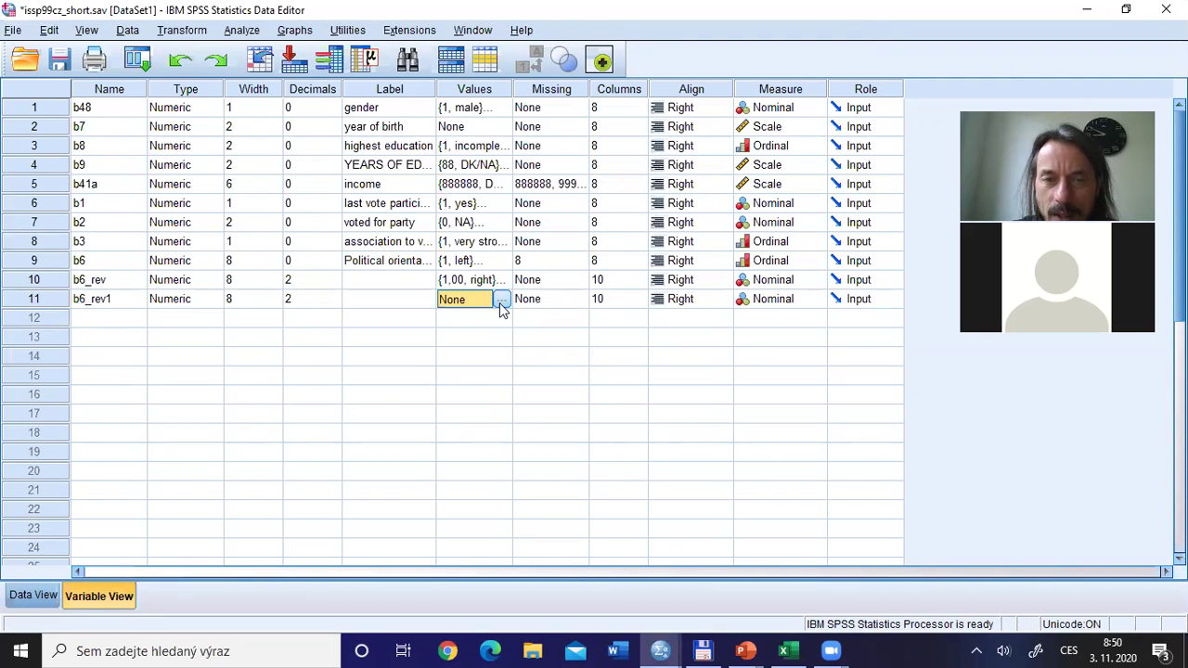
Switch to the PowerPoint slide show and advance to the Standardized normal distribution slide
key("alt+Tab")
key("alt+Tab")
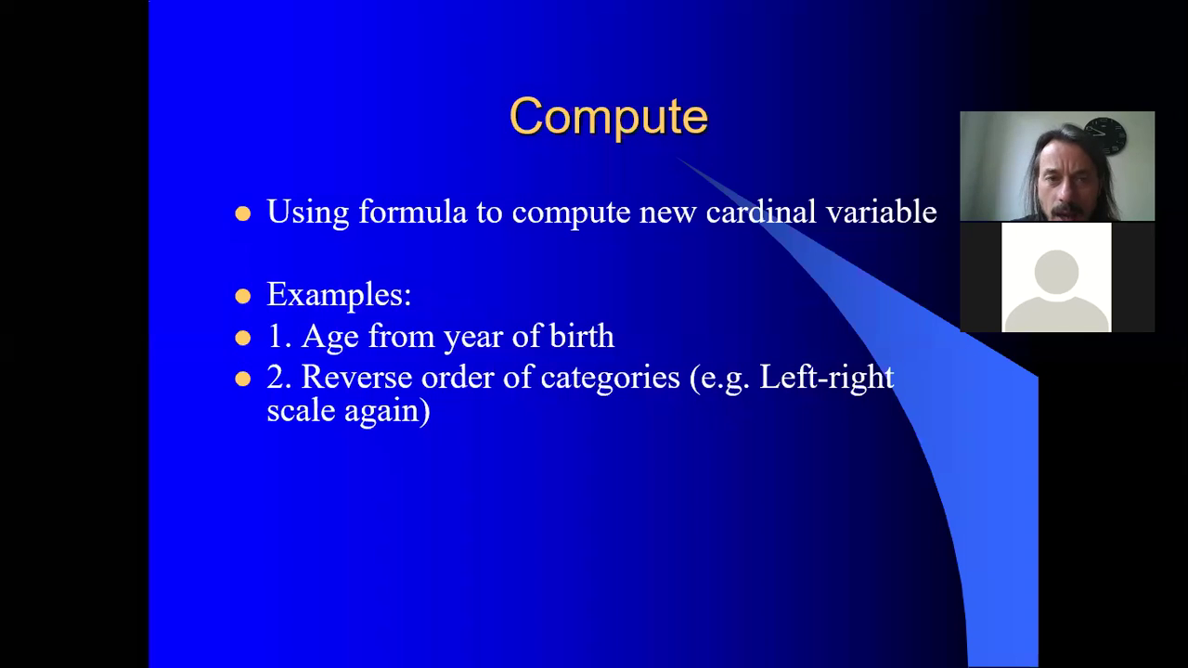
key("Right")
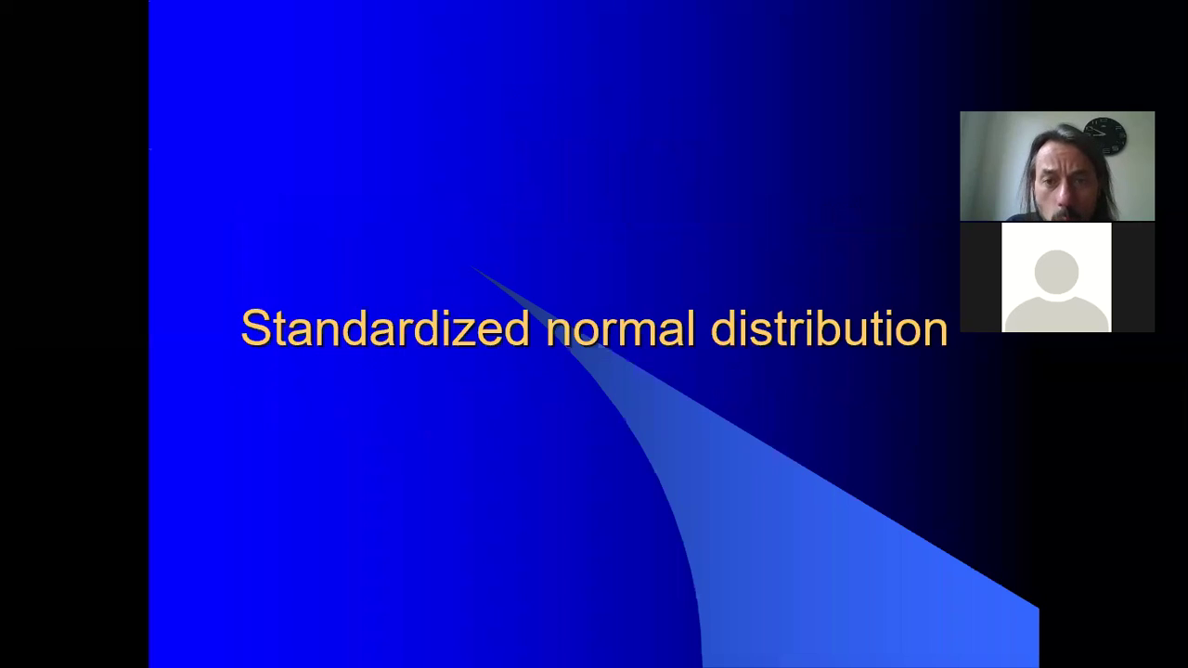